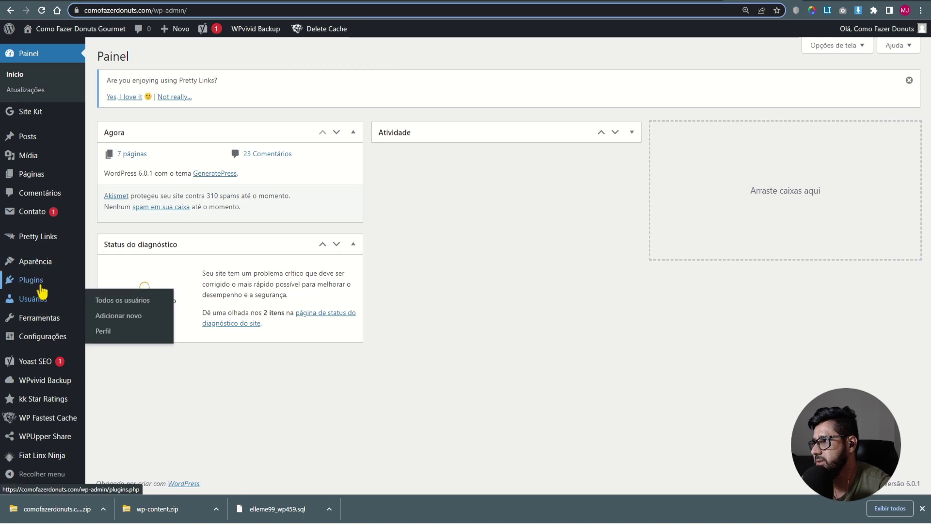
- Deactivate and delete the WP Fastest Cache plugin
scroll(177, 291, down, 3)
scroll(177, 291, down, 5)
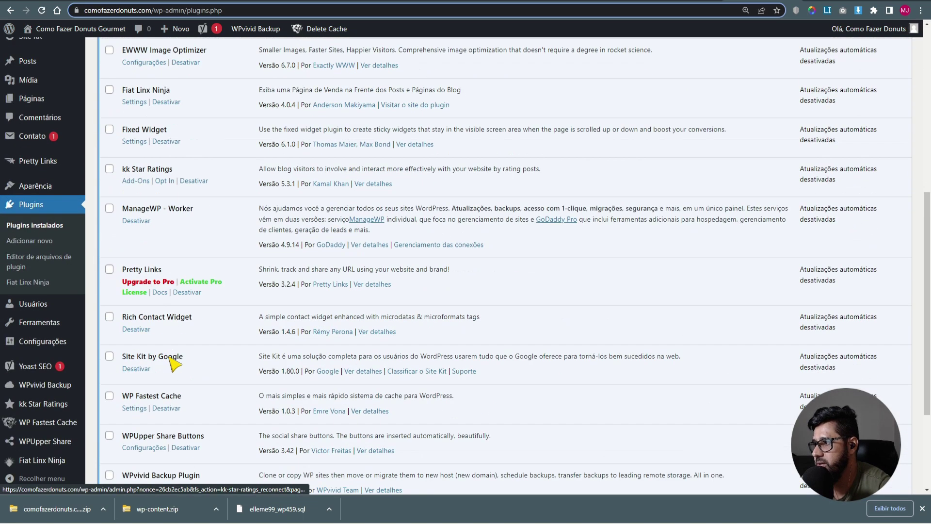
scroll(164, 348, down, 2)
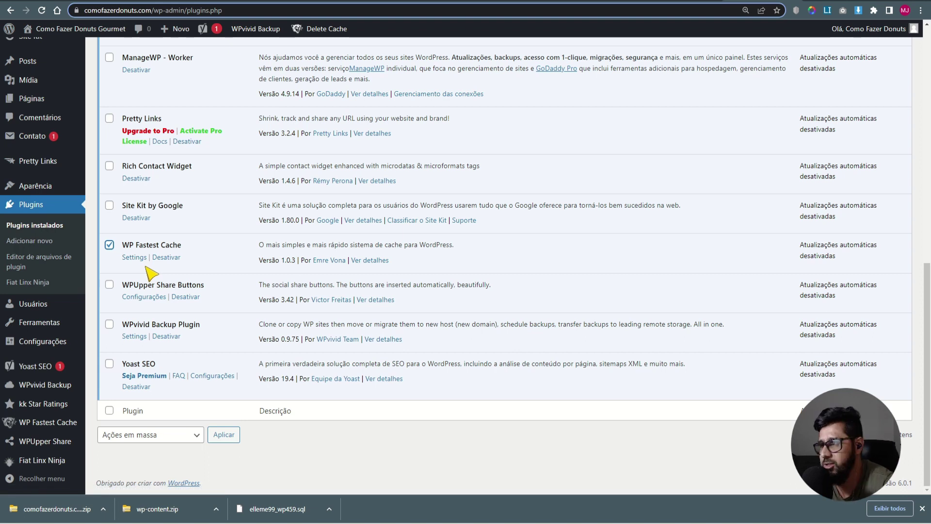
click(171, 262)
key(ctrl+f)
text(cach)
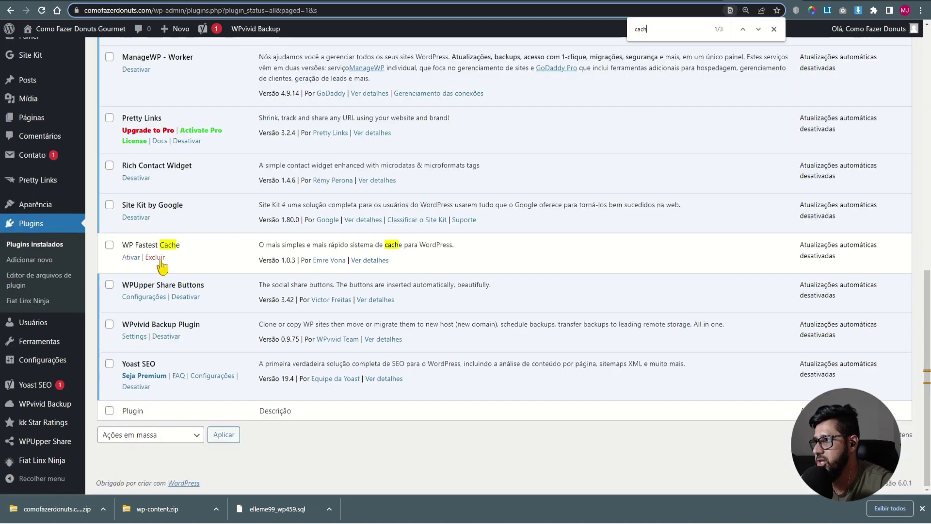
click(161, 262)
key(Return)
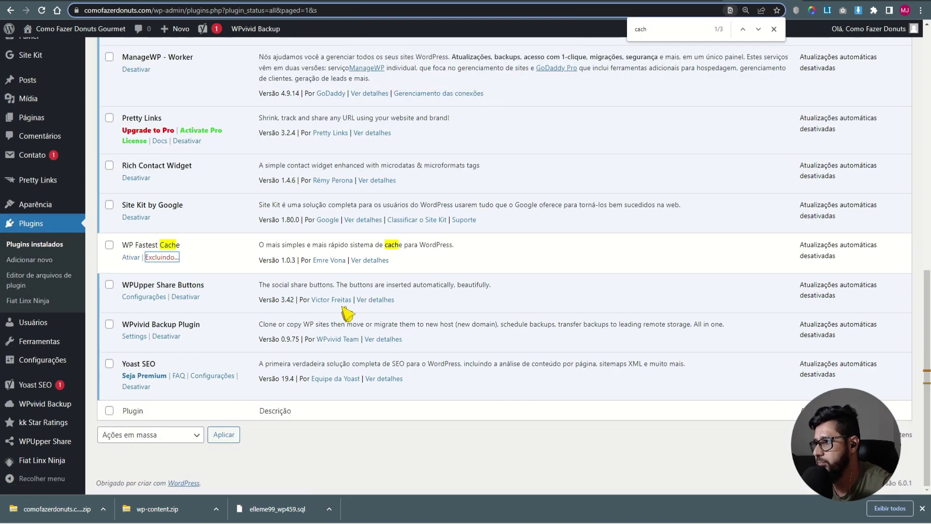
- Deactivate and delete the Cloudflare plugin
scroll(212, 342, up, 3)
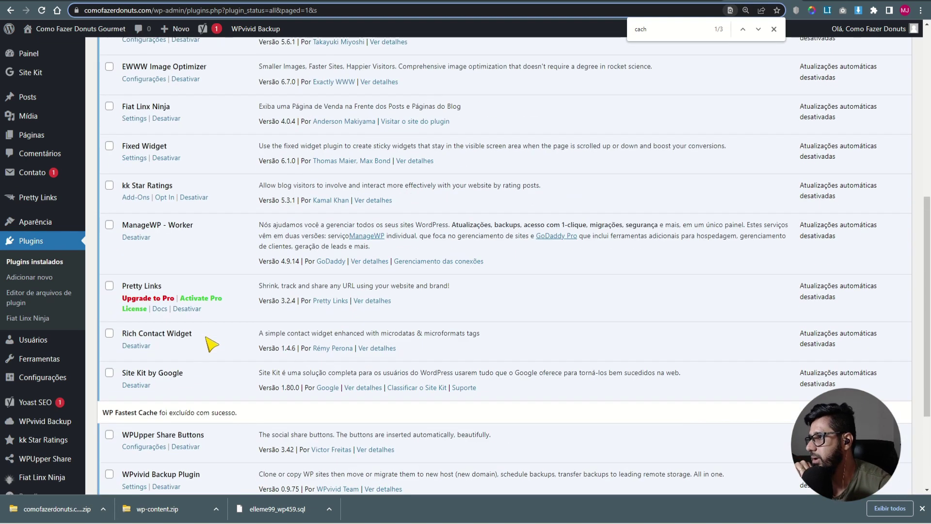
scroll(212, 344, up, 3)
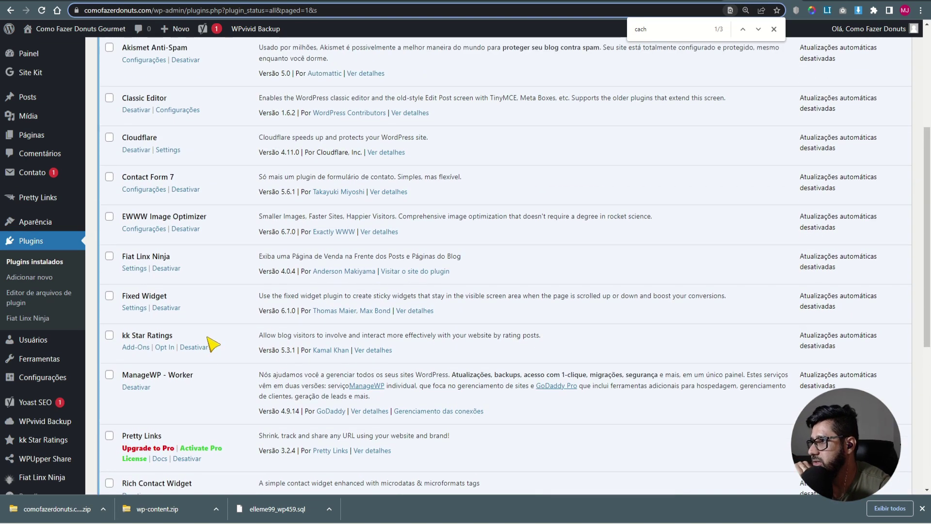
scroll(212, 343, up, 3)
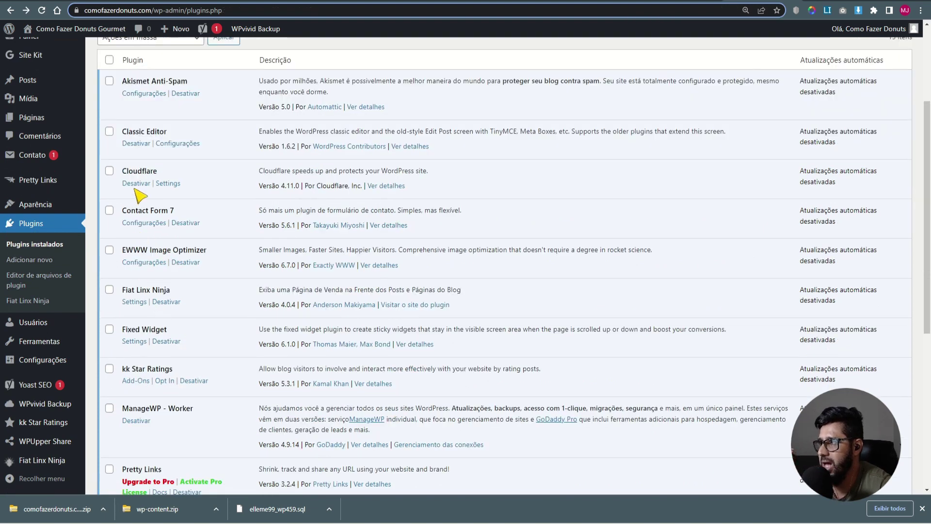
click(148, 186)
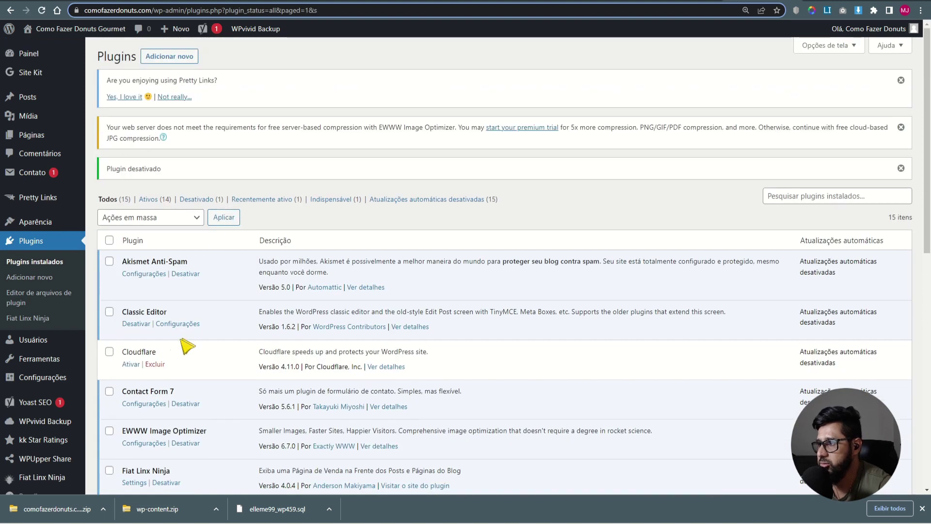
click(155, 364)
click(504, 67)
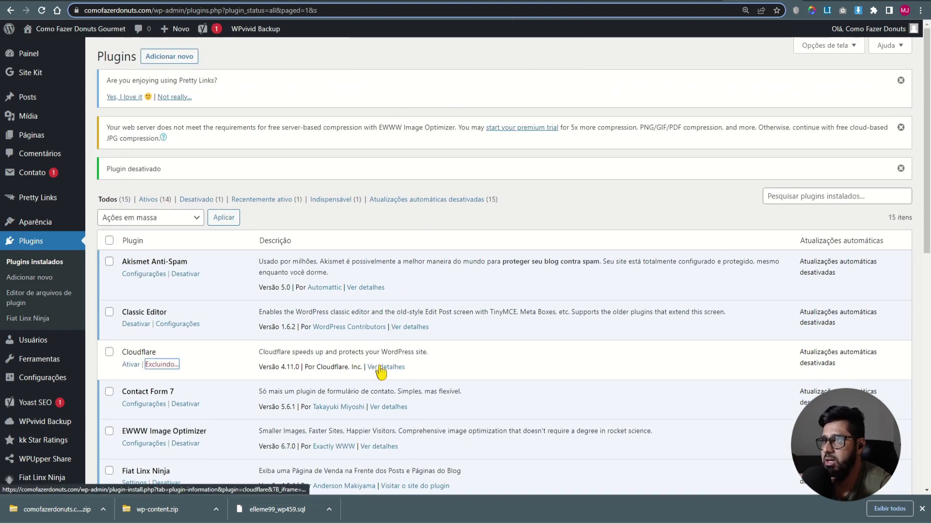
- Deactivate and delete the WPvivid Backup Plugin
scroll(368, 369, down, 10)
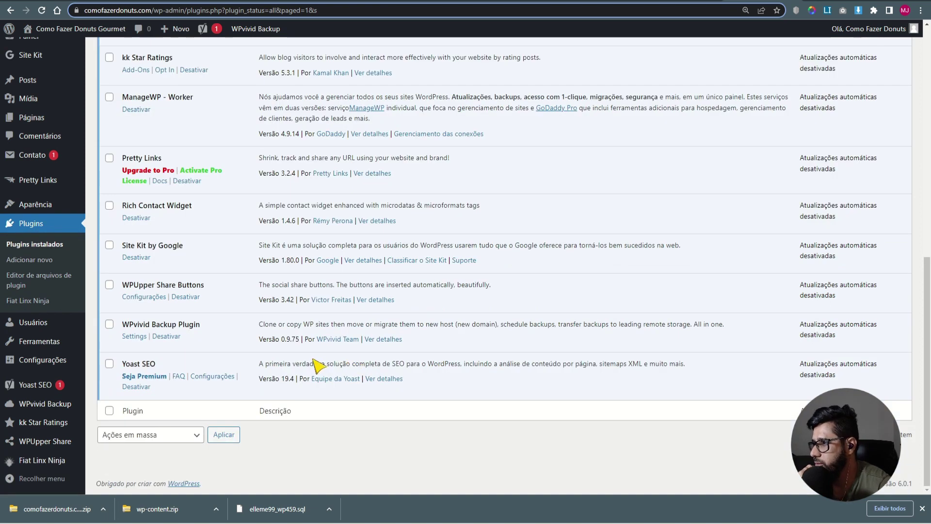
click(155, 336)
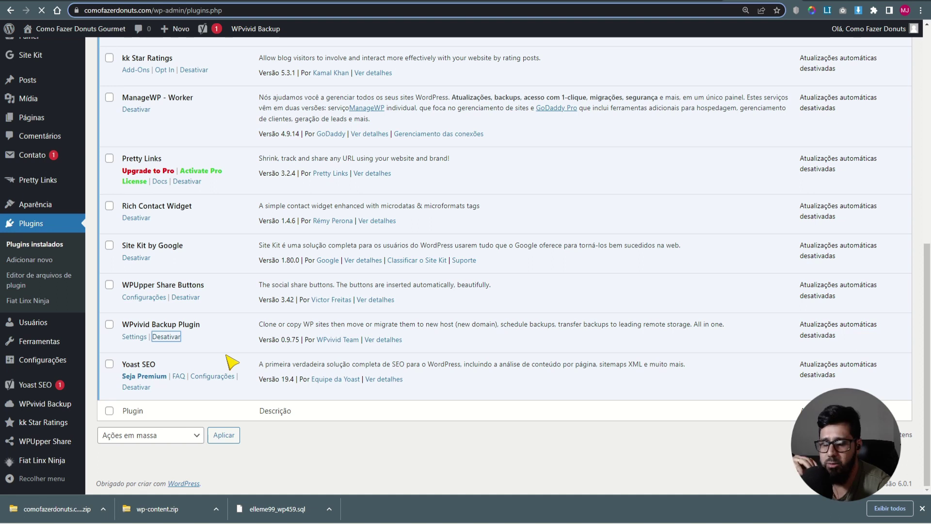
scroll(228, 357, down, 10)
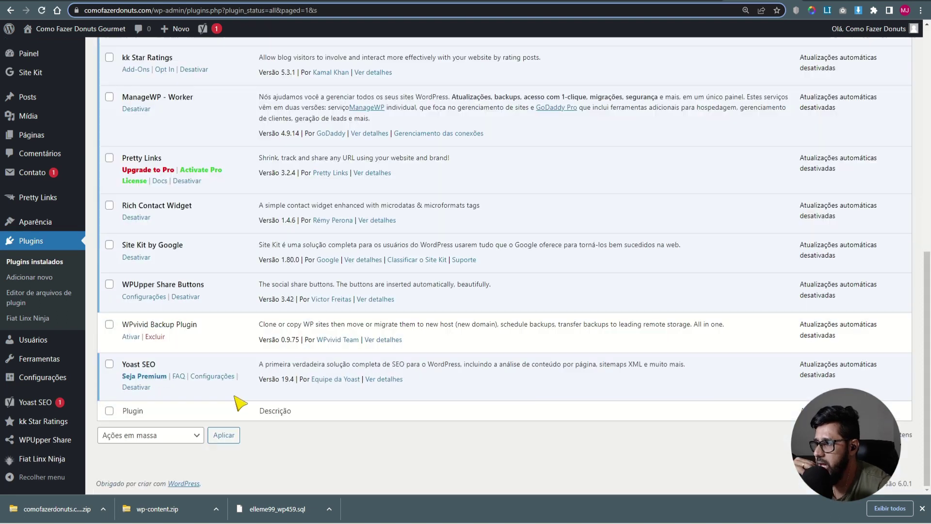
click(156, 337)
click(489, 81)
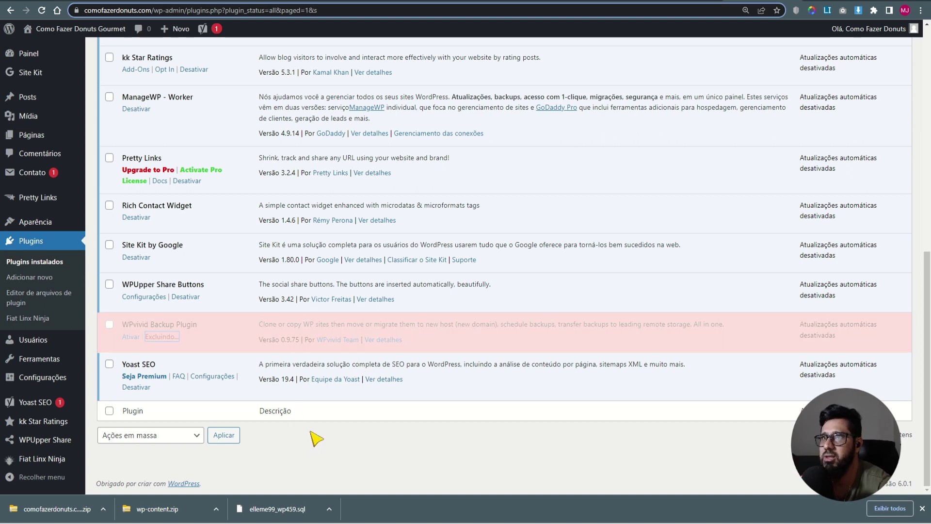
scroll(368, 339, up, 10)
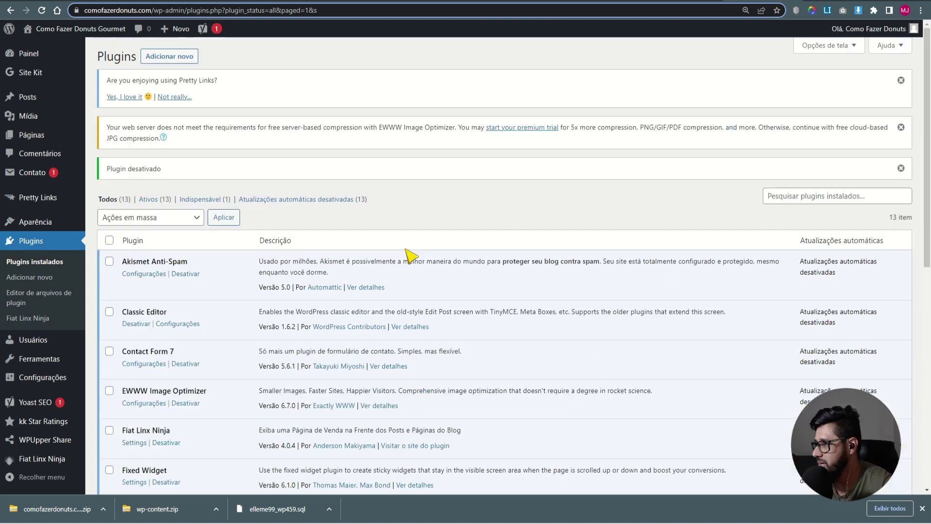
- Zoom the admin to 125%, search the directory for 'lite', and install and activate LiteSpeed Cache
key(ctrl+plus)
click(190, 63)
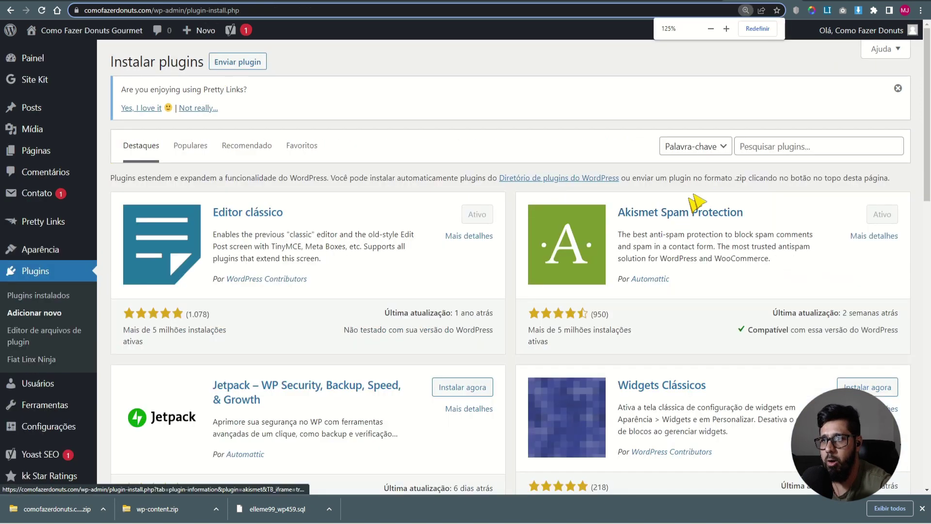
click(764, 152)
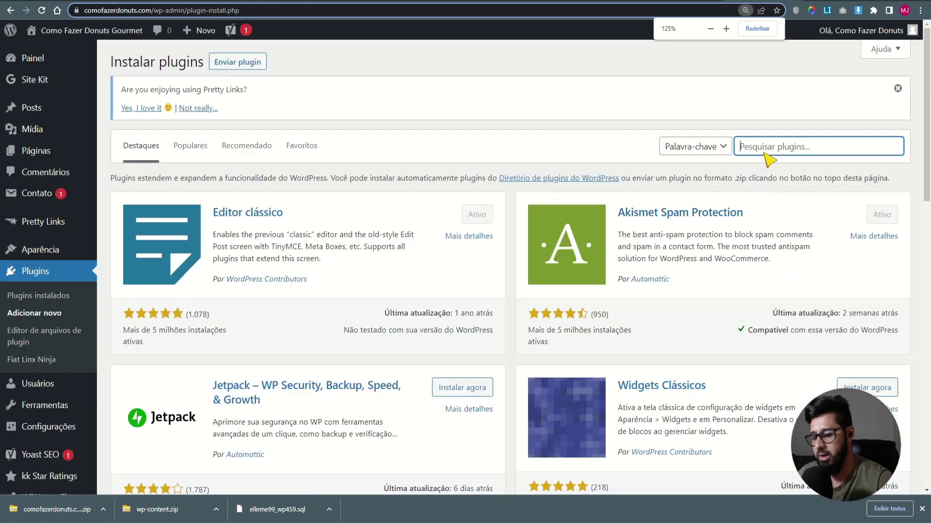
text(litespeed)
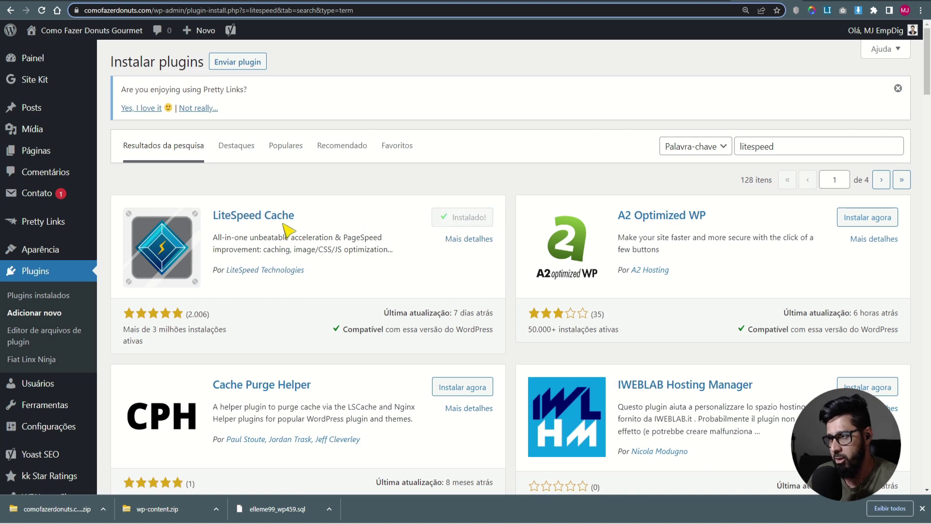
click(475, 219)
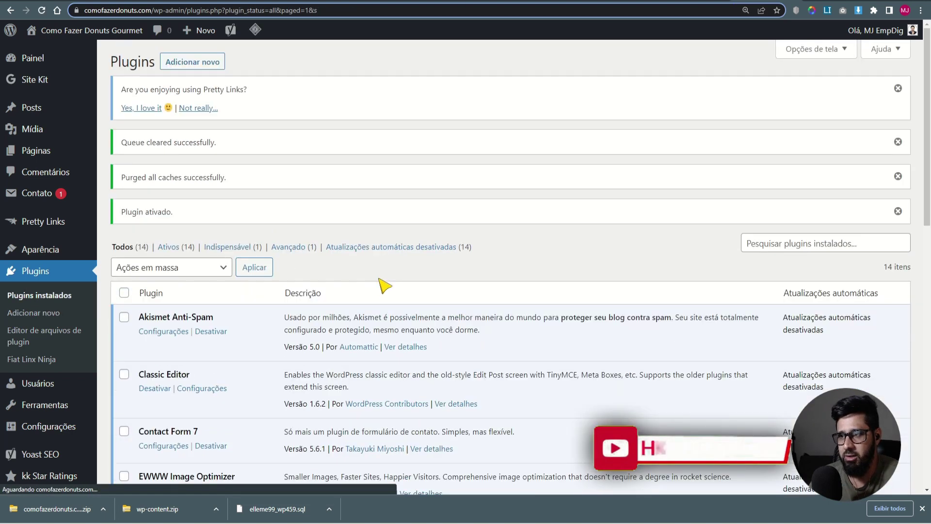
scroll(299, 448, down, 10)
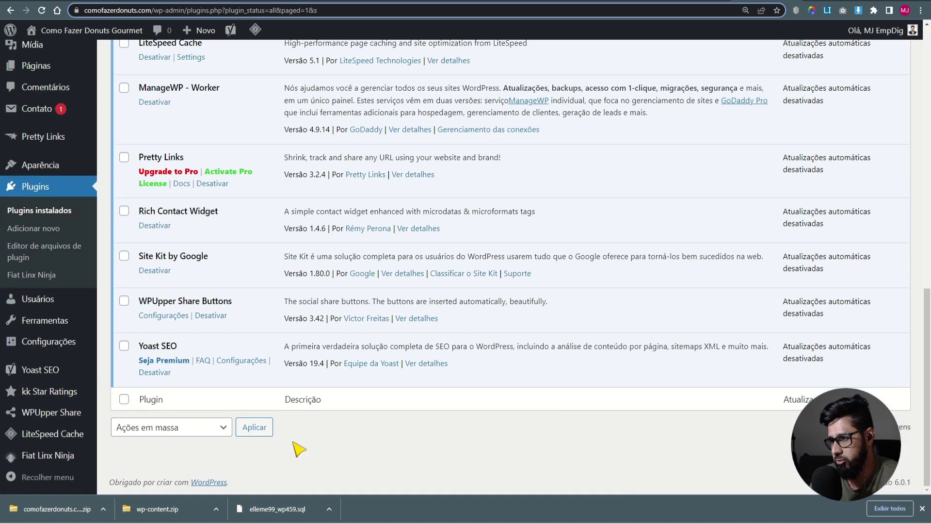
scroll(298, 448, up, 10)
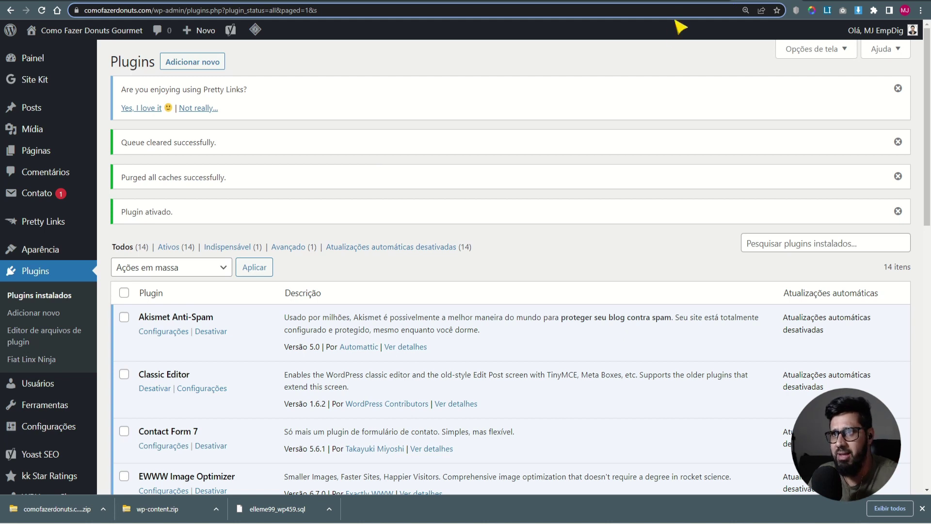
click(691, 0)
- Review the comofazerdonuts site's LiteSpeed rewrite rules, then browse its root folder in Files
click(49, 105)
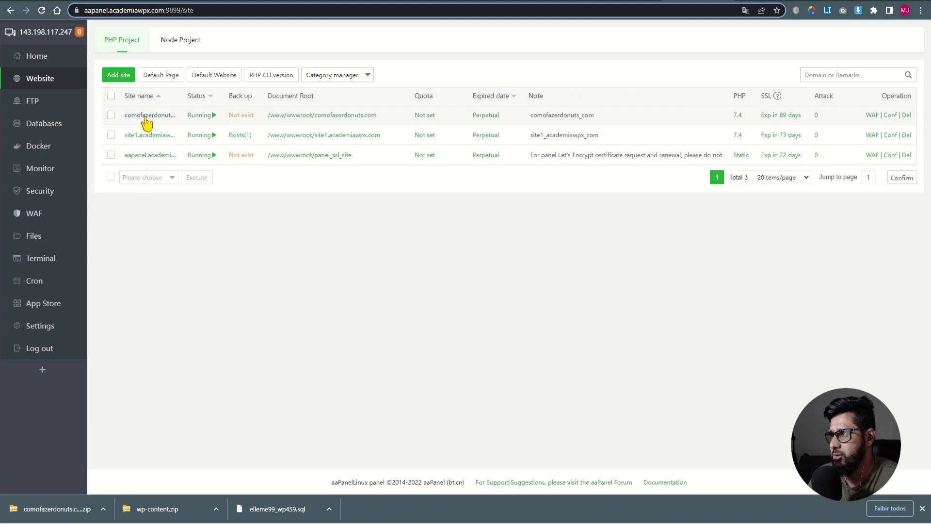
click(143, 117)
click(297, 240)
click(391, 126)
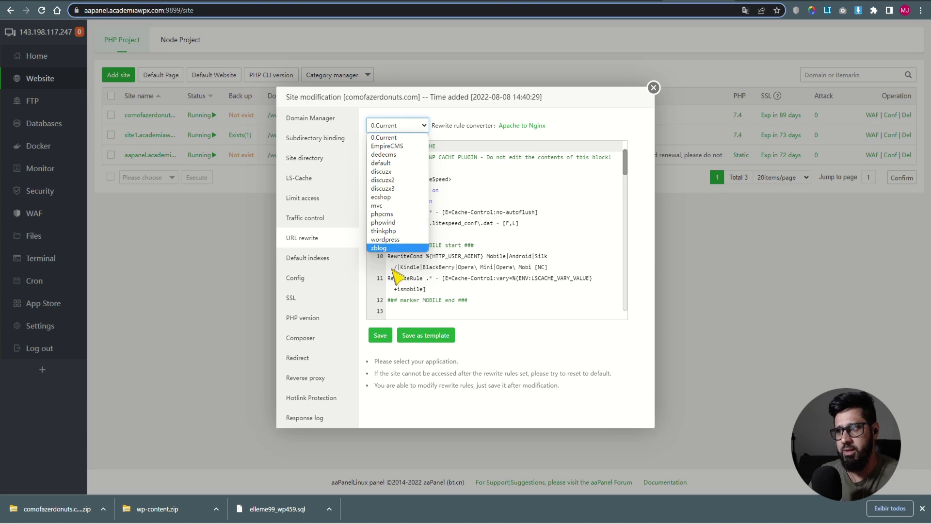
click(393, 322)
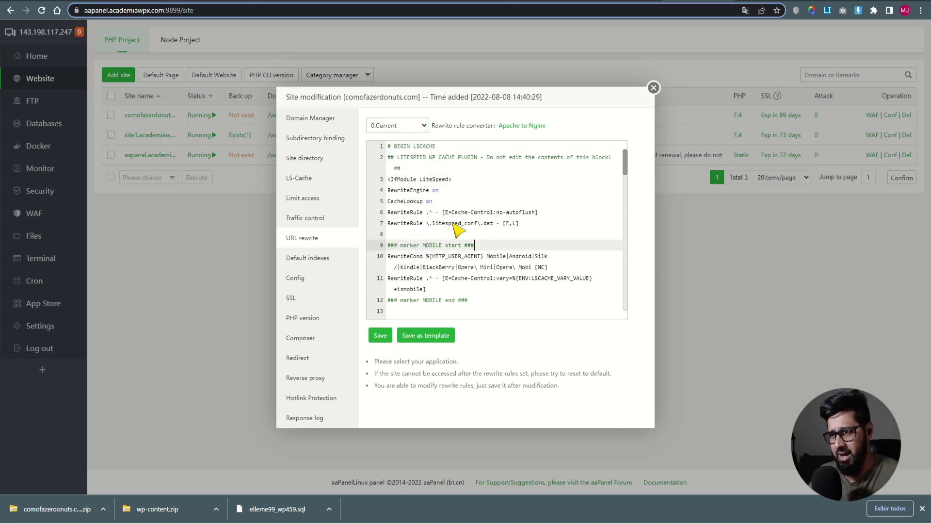
drag(483, 303, 358, 141)
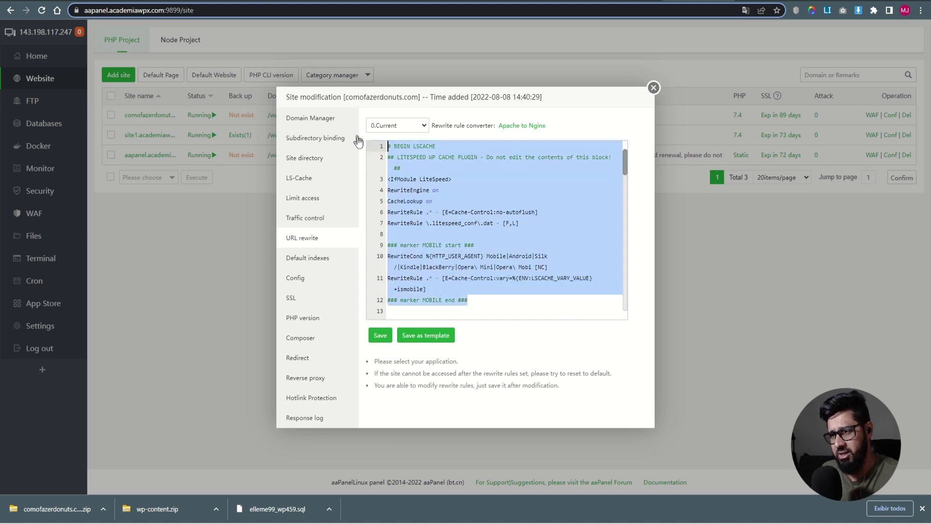
click(449, 205)
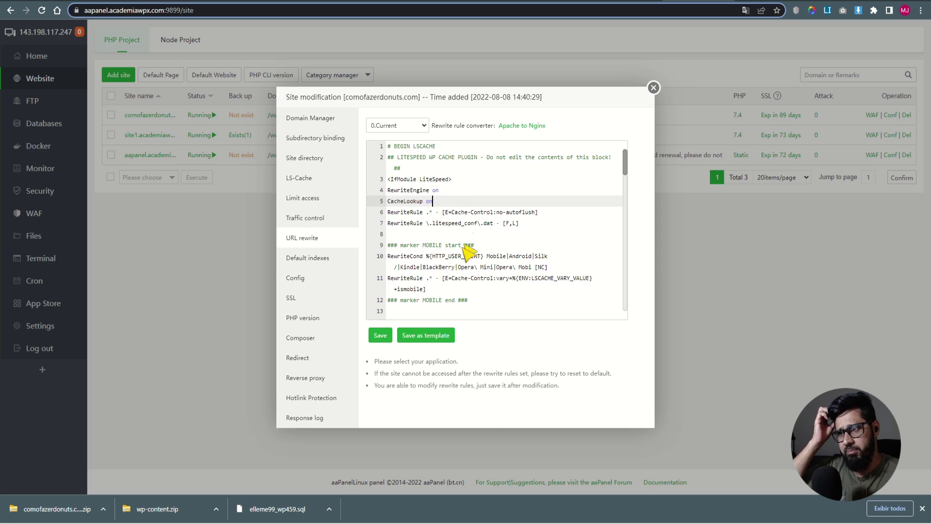
key(Escape)
click(35, 237)
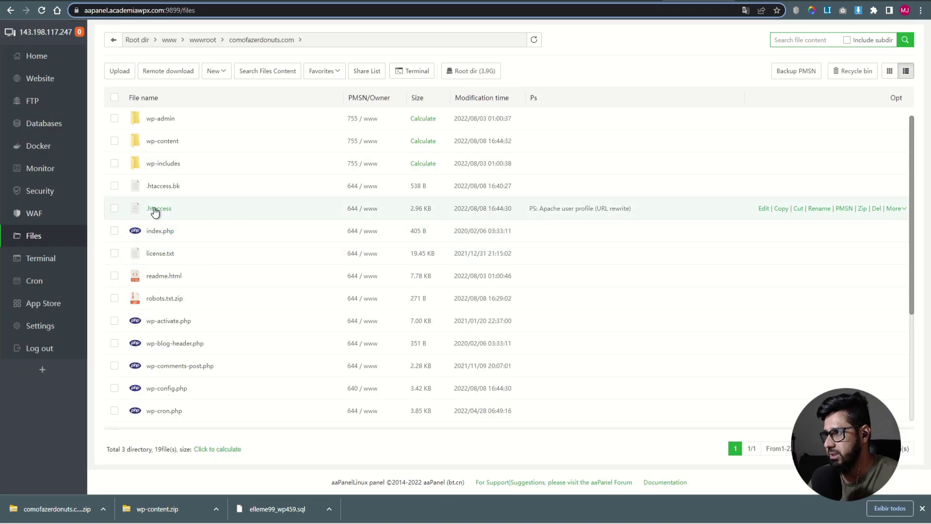
- Compare the site's .htaccess with the WordPress IfModule rewrite block saved in Notepad
click(154, 208)
click(363, 266)
scroll(368, 273, down, 8)
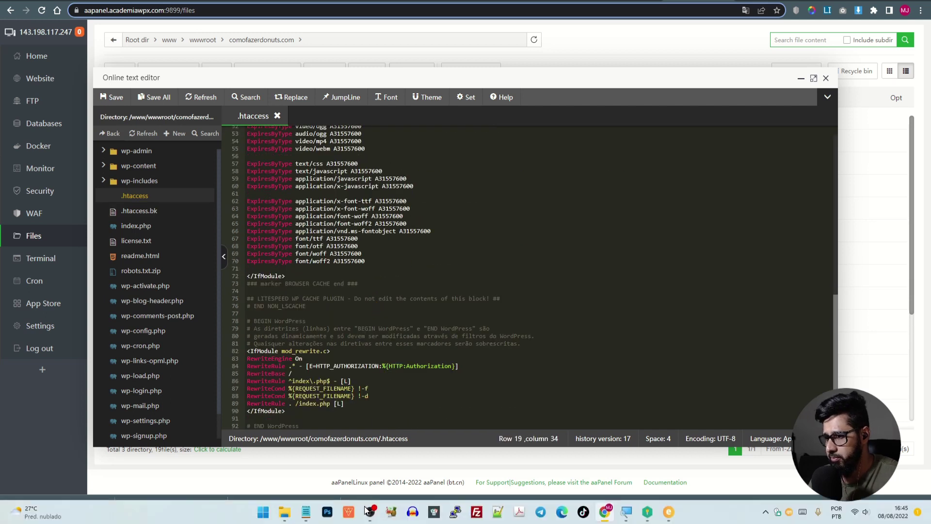
mouse_move(307, 511)
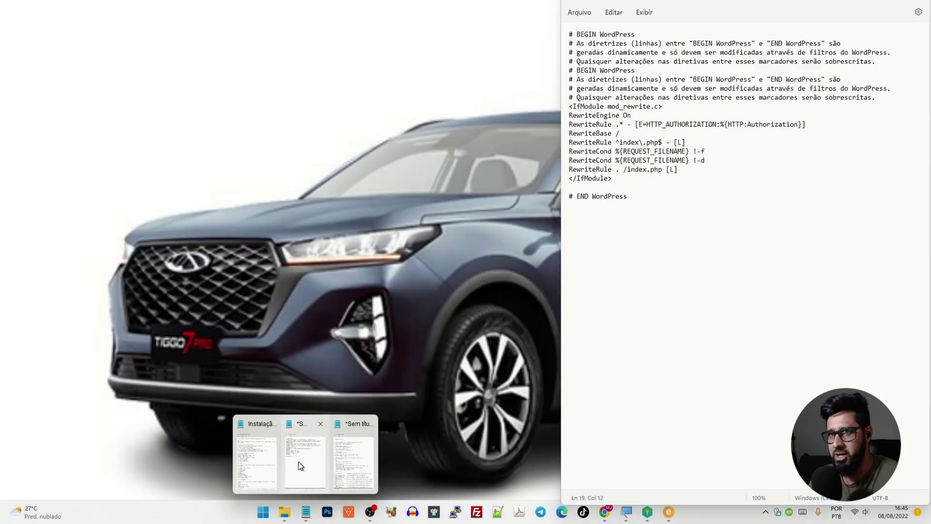
click(298, 461)
drag(642, 204, 572, 34)
drag(569, 106, 642, 198)
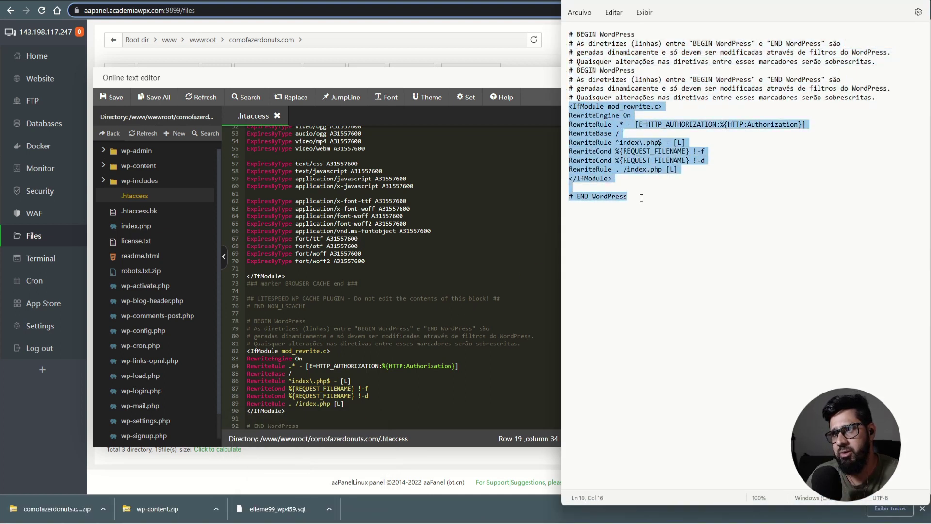
click(656, 217)
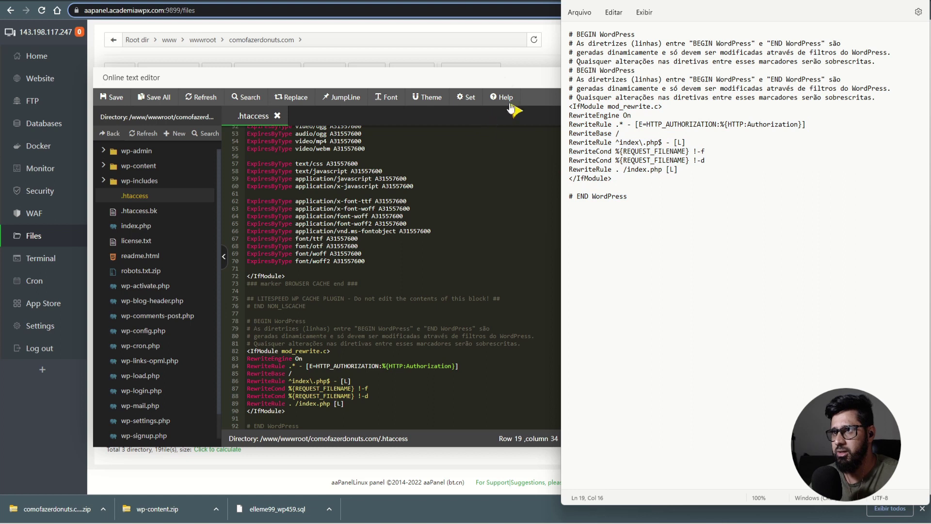
click(511, 125)
click(830, 87)
click(764, 1)
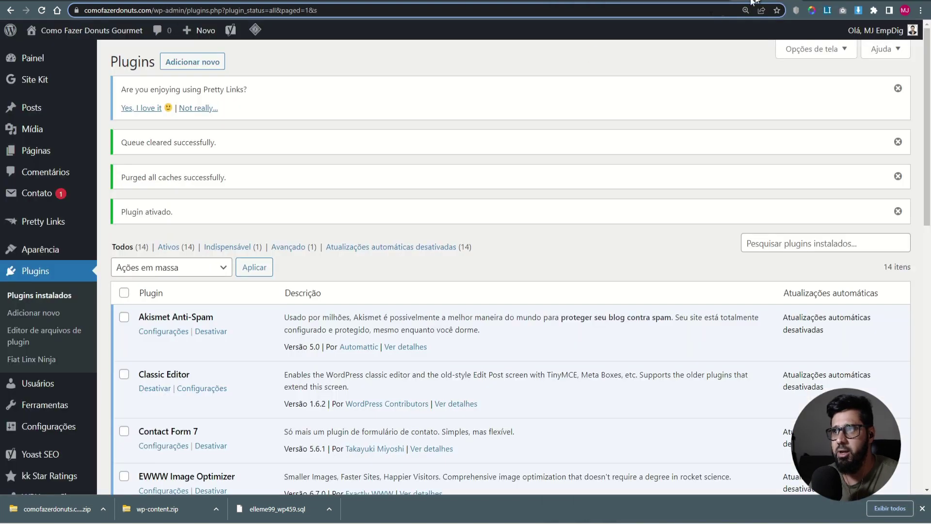
- Check the Permalinks settings use the Post name structure /%postname%/
mouse_move(77, 426)
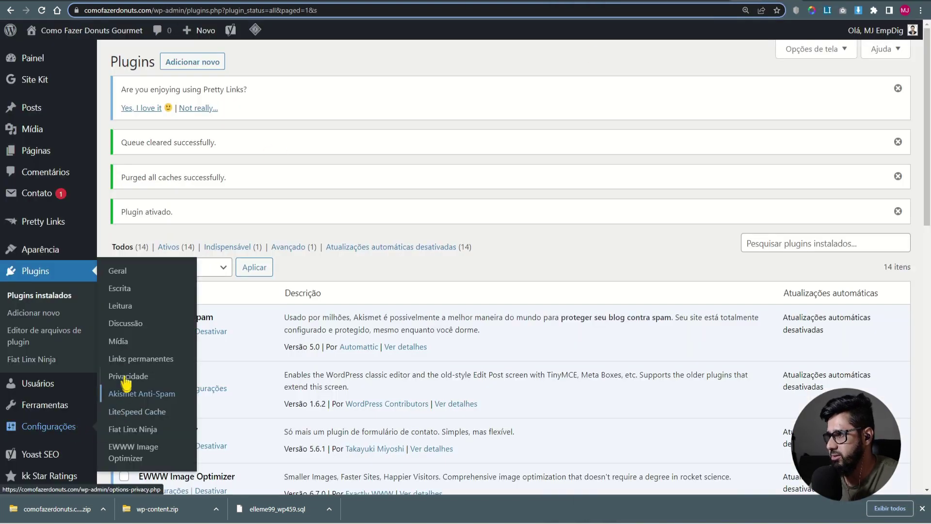
click(170, 365)
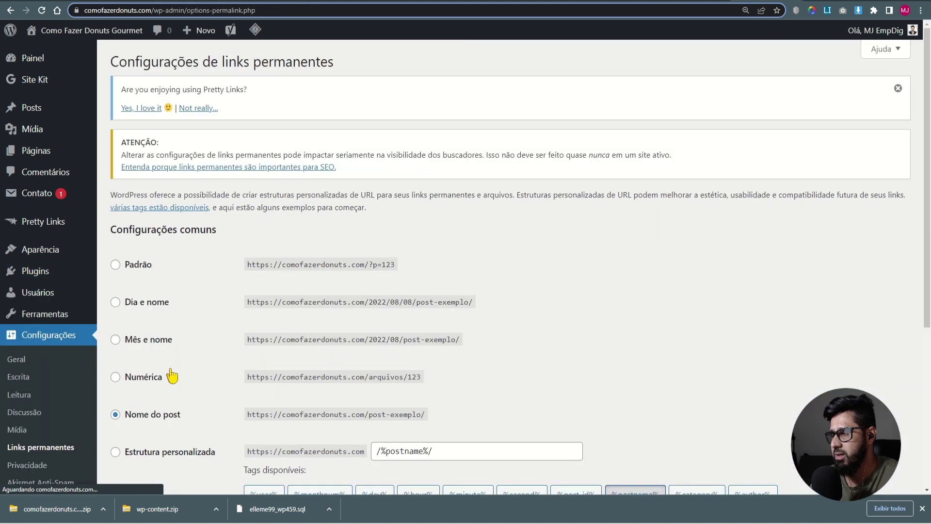
scroll(172, 376, down, 5)
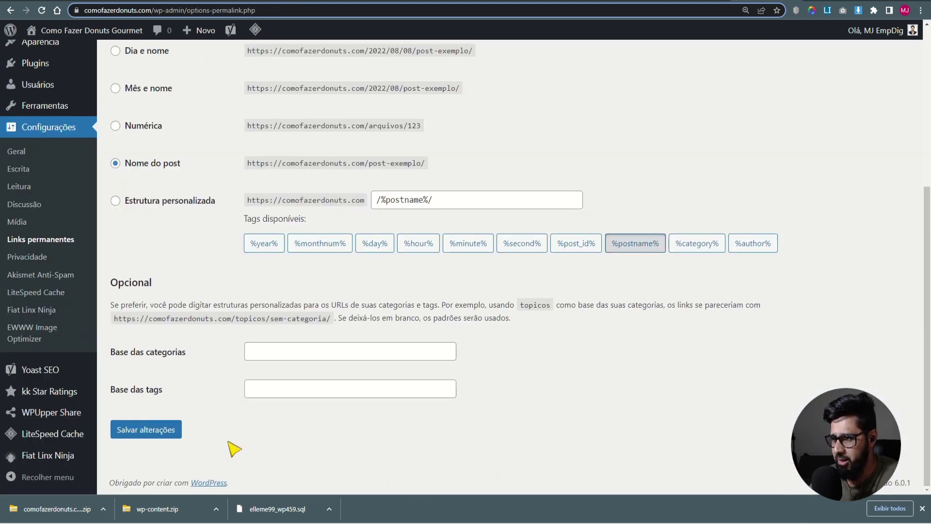
scroll(533, 421, up, 4)
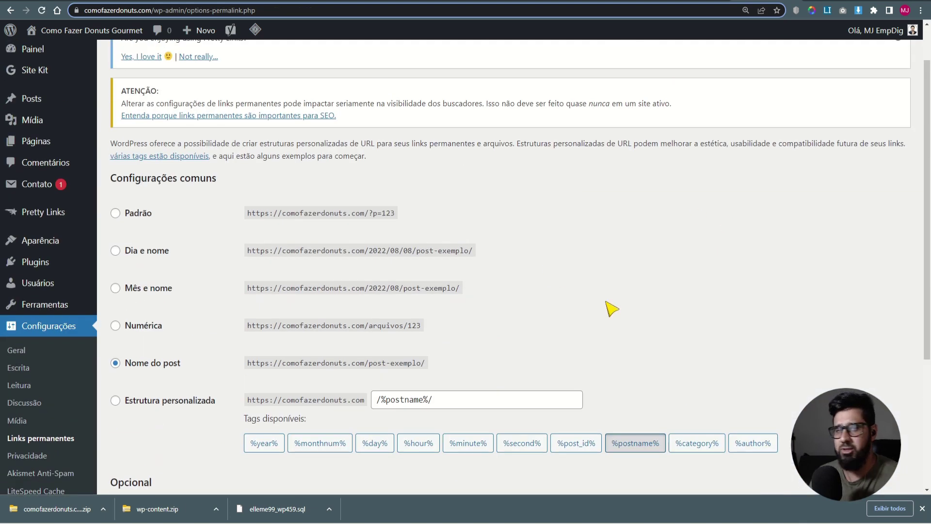
scroll(582, 272, up, 1)
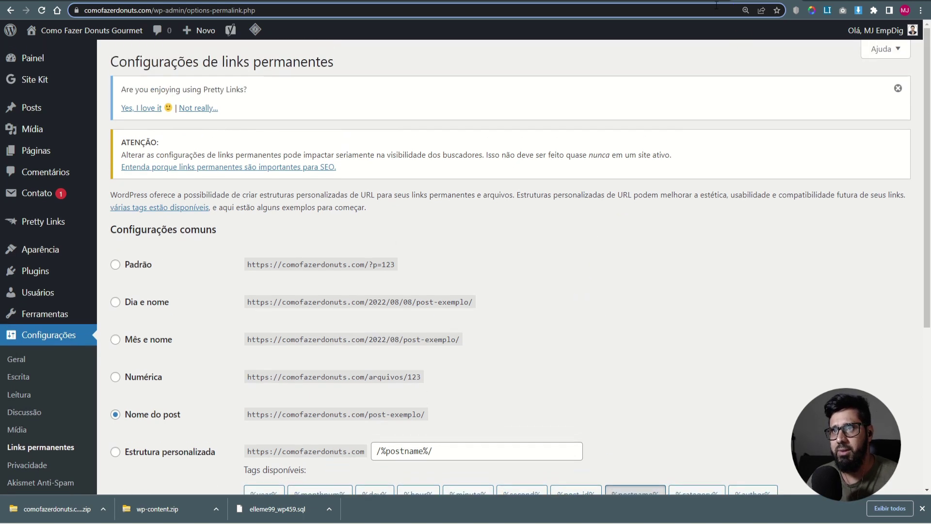
- From aaPanel's home dashboard, bring up the OpenLiteSpeed management options
click(695, 1)
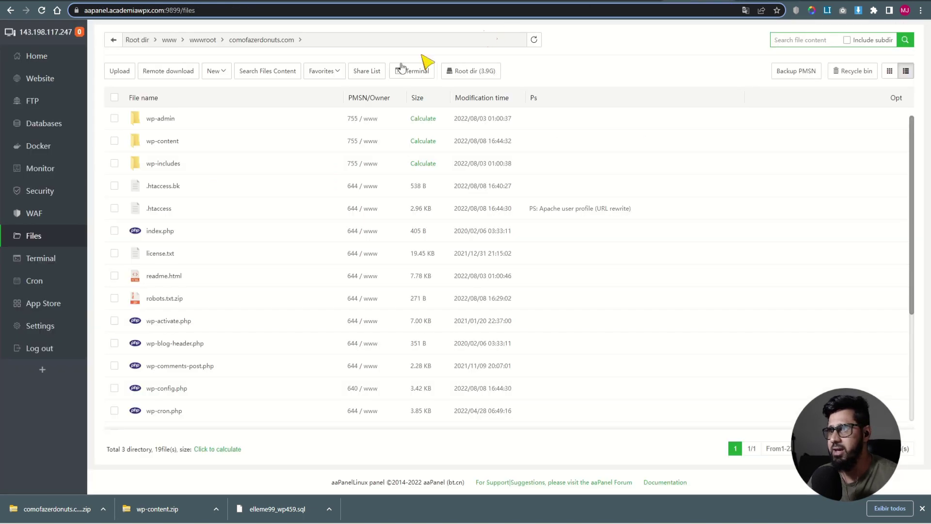
click(40, 60)
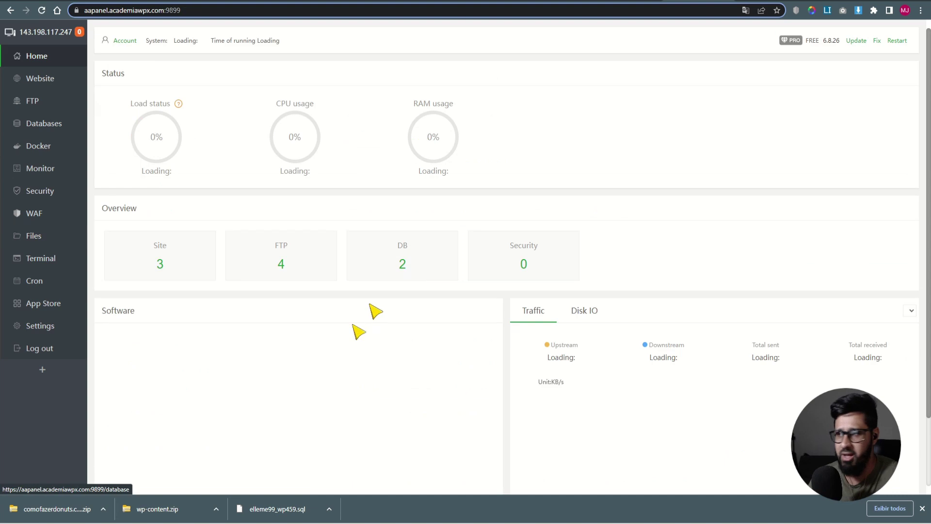
scroll(189, 344, down, 2)
click(153, 357)
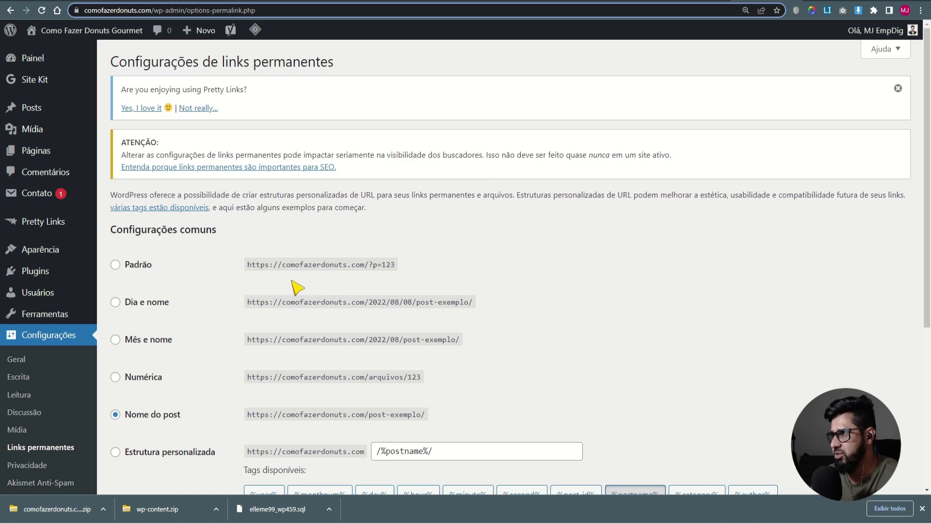
- Confirm Public, Private, Object and Browser Cache show ON, then go to the LiteSpeed Toolbox
scroll(53, 358, down, 2)
scroll(53, 359, down, 3)
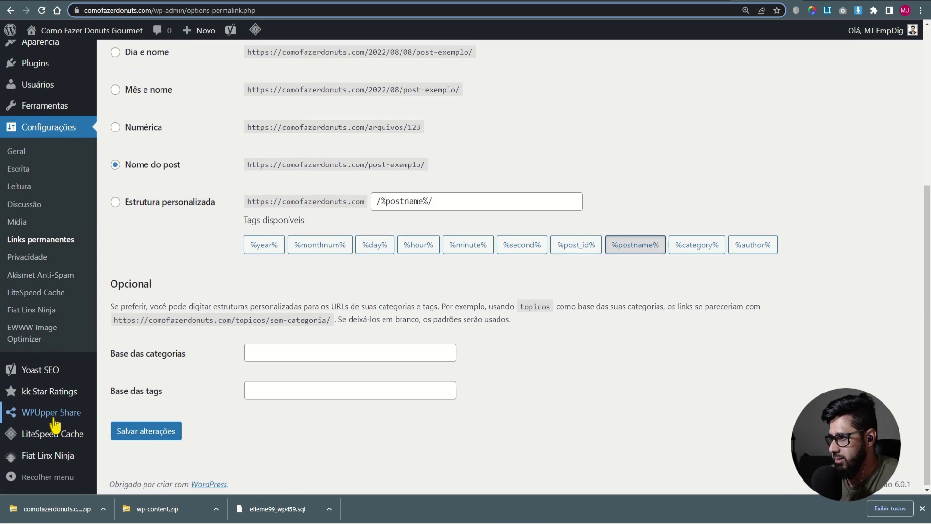
mouse_move(55, 436)
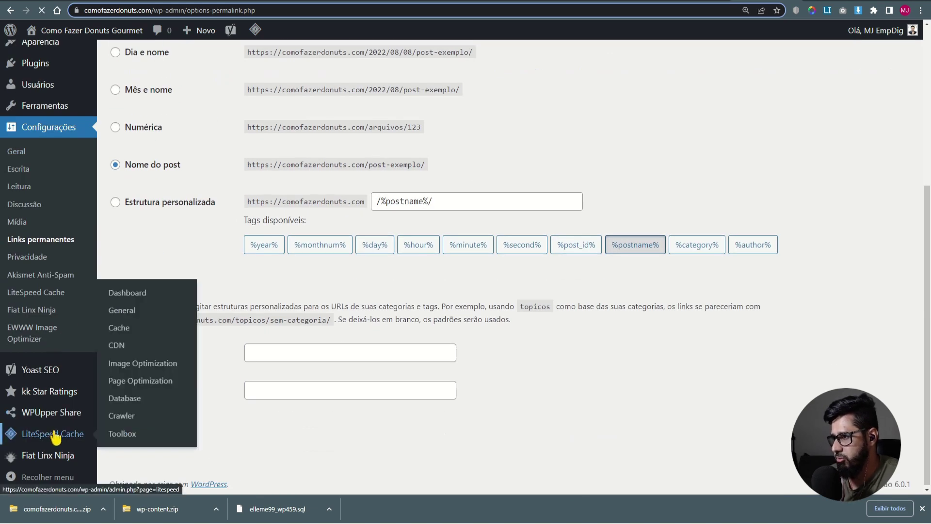
scroll(138, 354, down, 5)
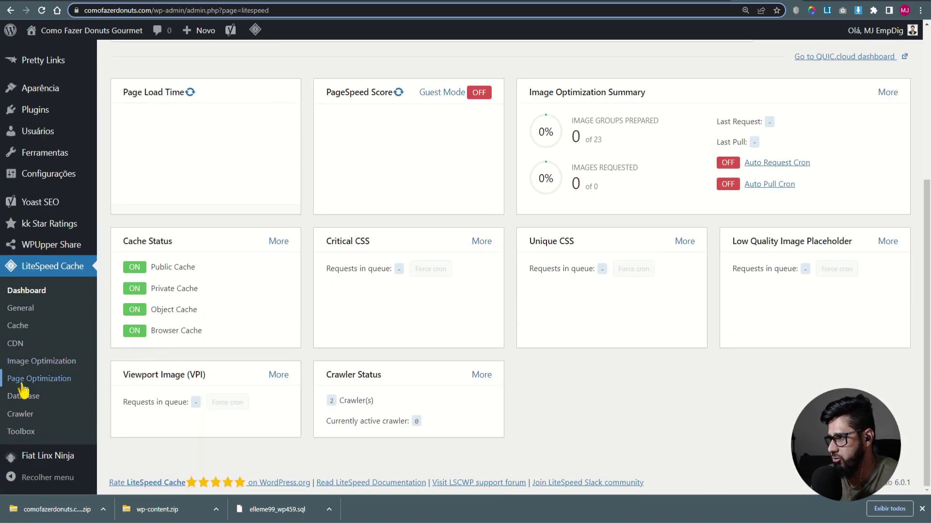
click(29, 431)
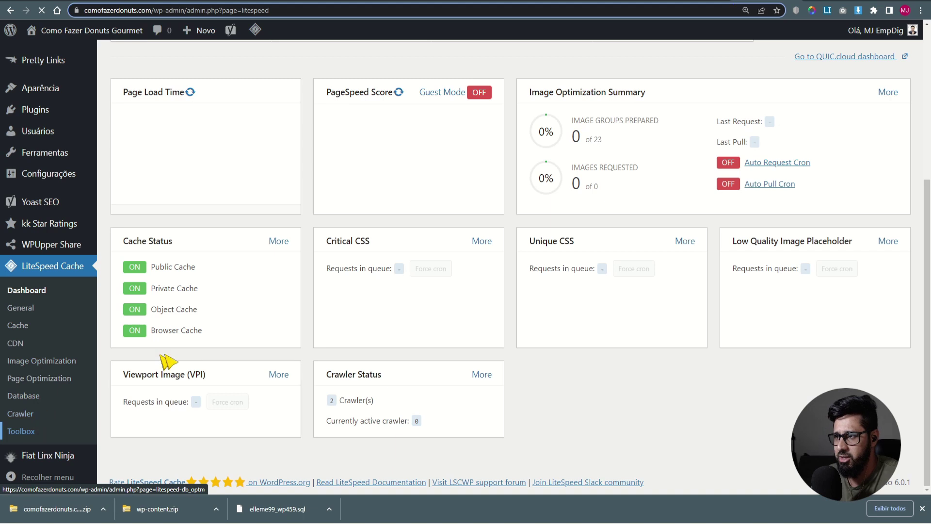
- Reset LiteSpeed Cache to default settings from the Toolbox's Import / Export section
scroll(289, 262, down, 5)
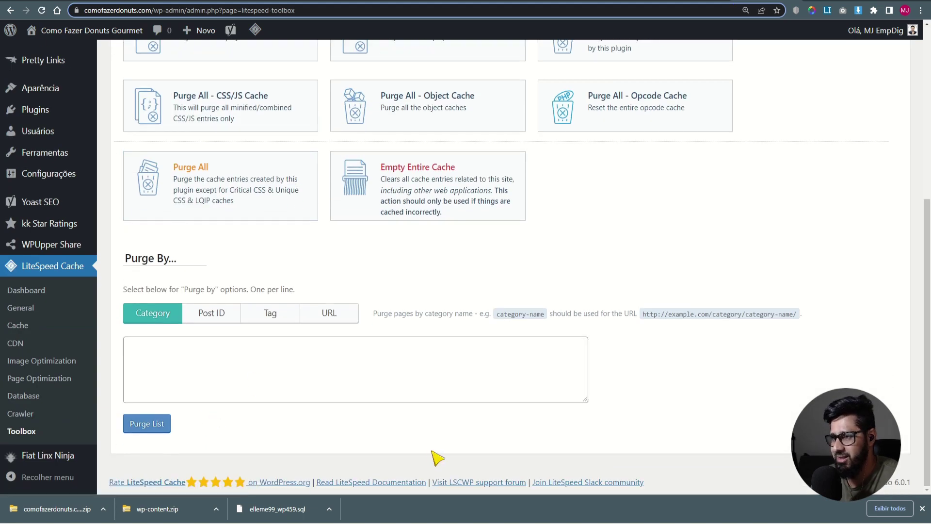
scroll(584, 443, up, 5)
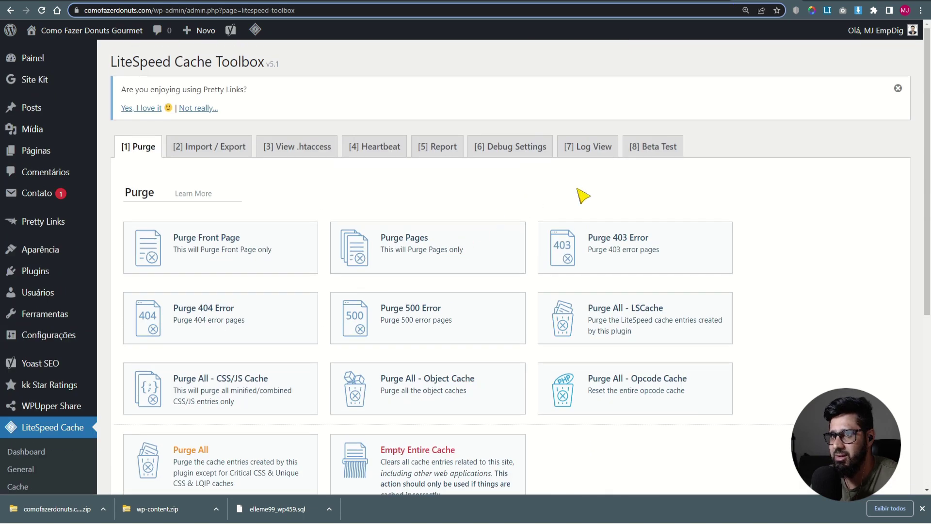
click(210, 147)
scroll(339, 255, down, 1)
click(153, 383)
click(500, 77)
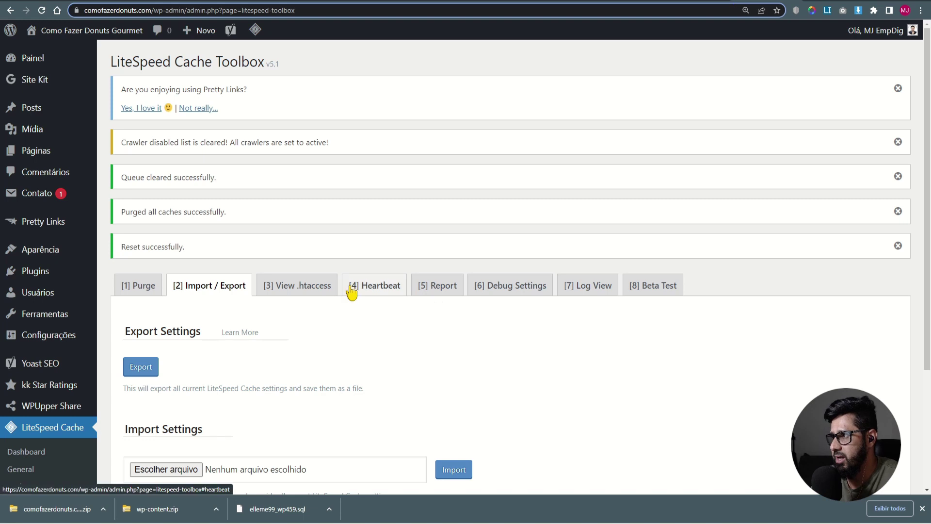
scroll(52, 364, down, 3)
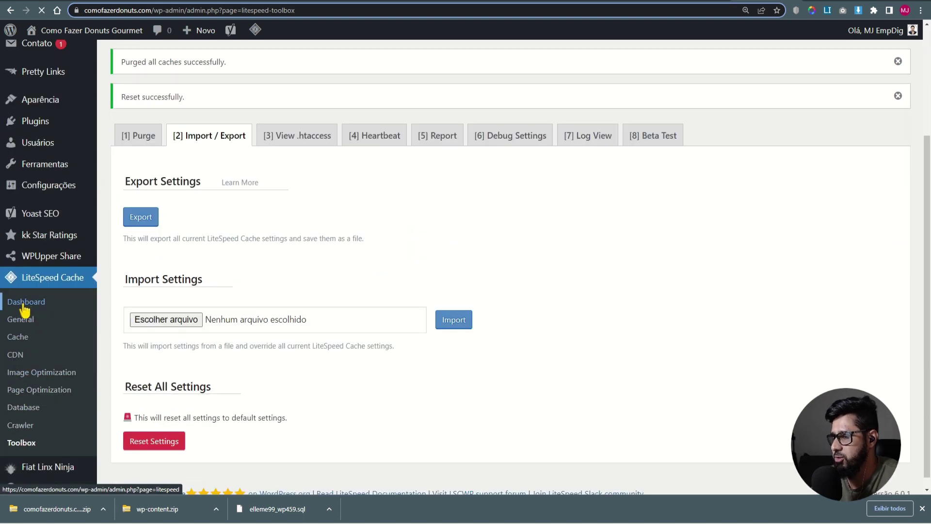
- Verify Public and Private Cache are ON, Object and Browser Cache OFF, and reload the dashboard
scroll(374, 366, down, 4)
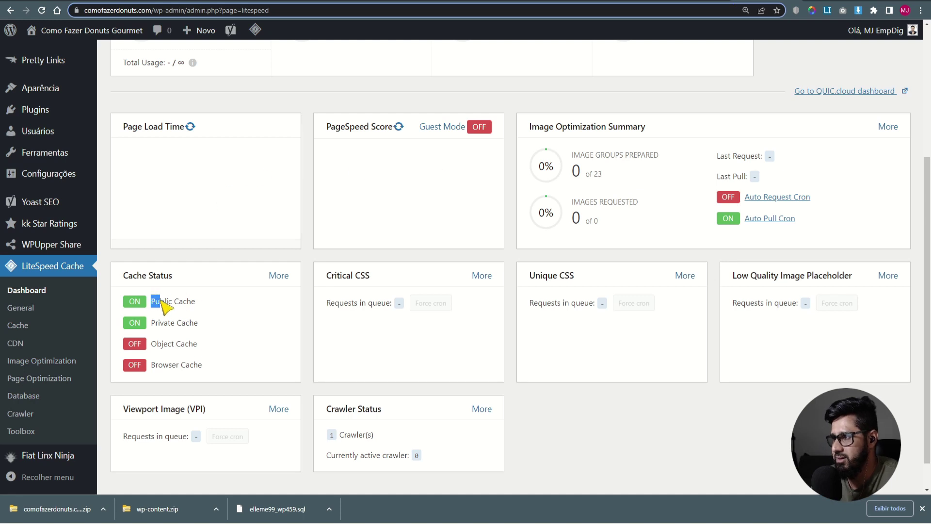
drag(156, 299, 169, 302)
drag(164, 399, 163, 366)
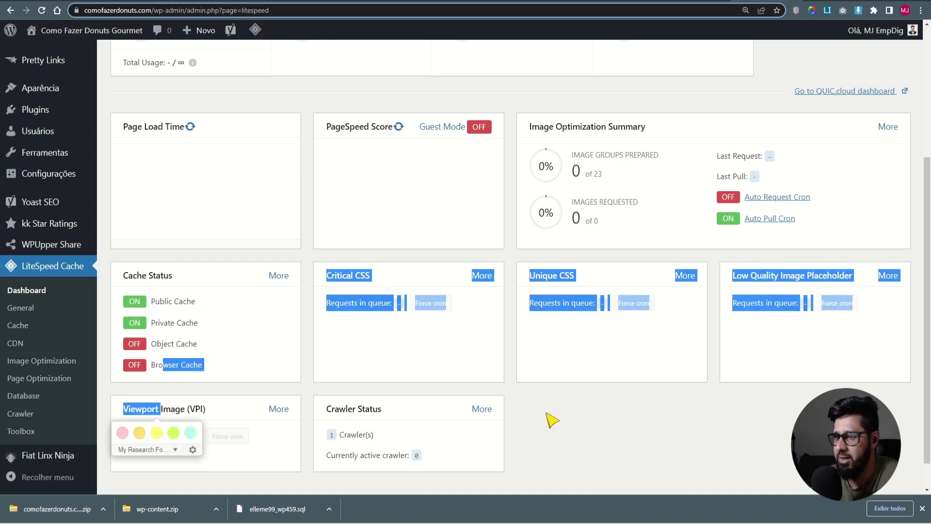
click(407, 357)
scroll(436, 337, up, 2)
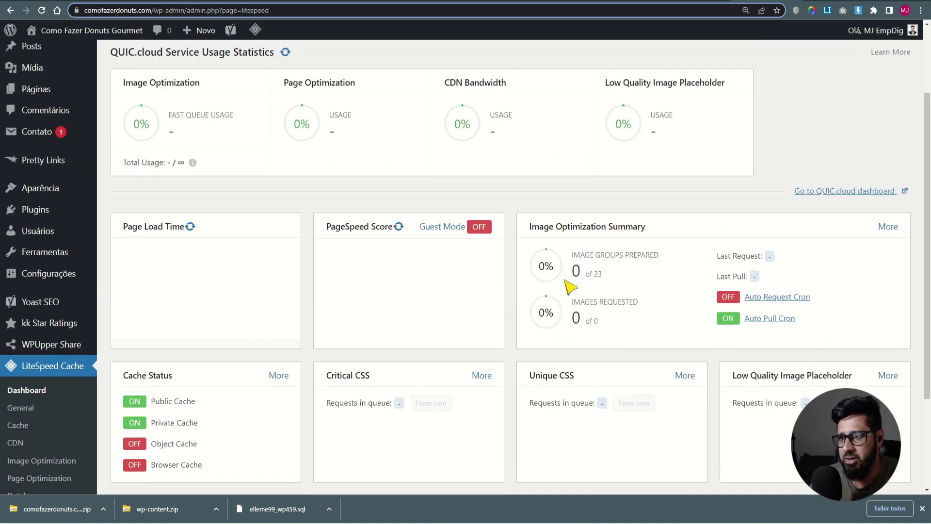
scroll(645, 291, up, 2)
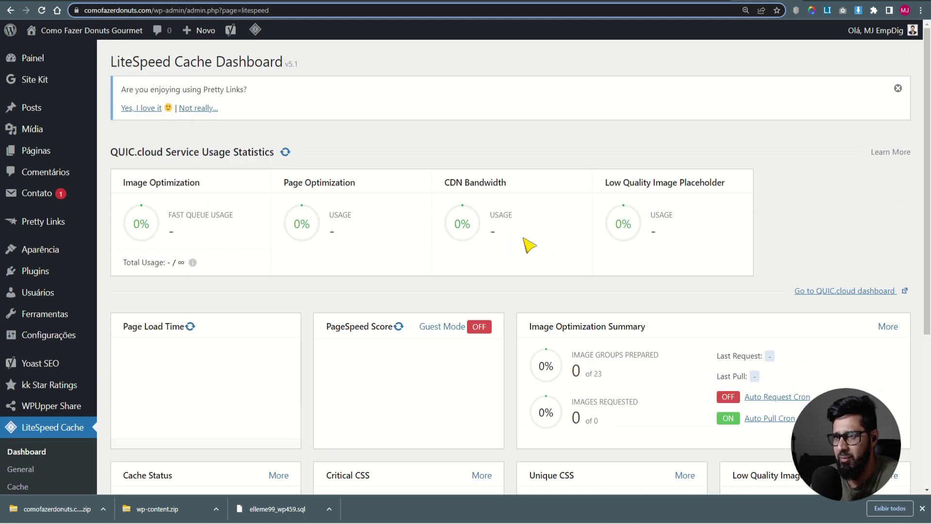
scroll(529, 245, down, 4)
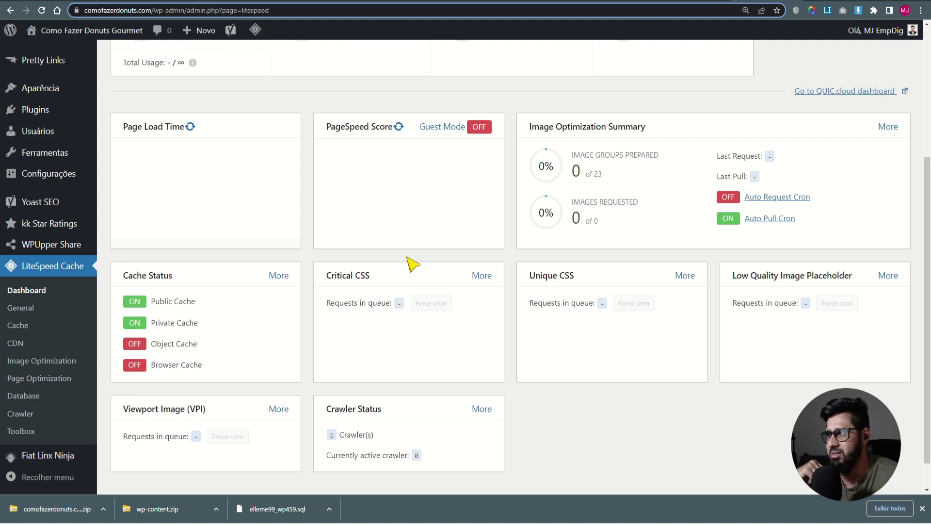
click(20, 290)
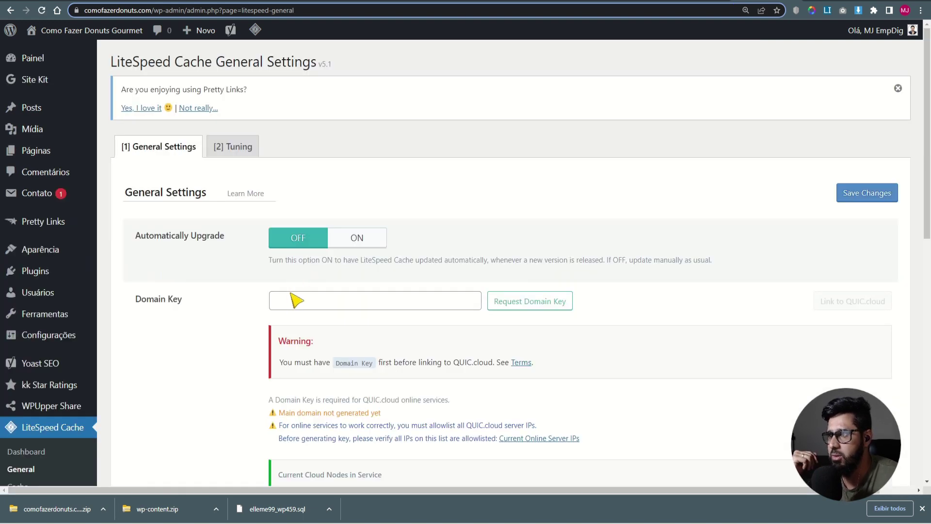
click(296, 300)
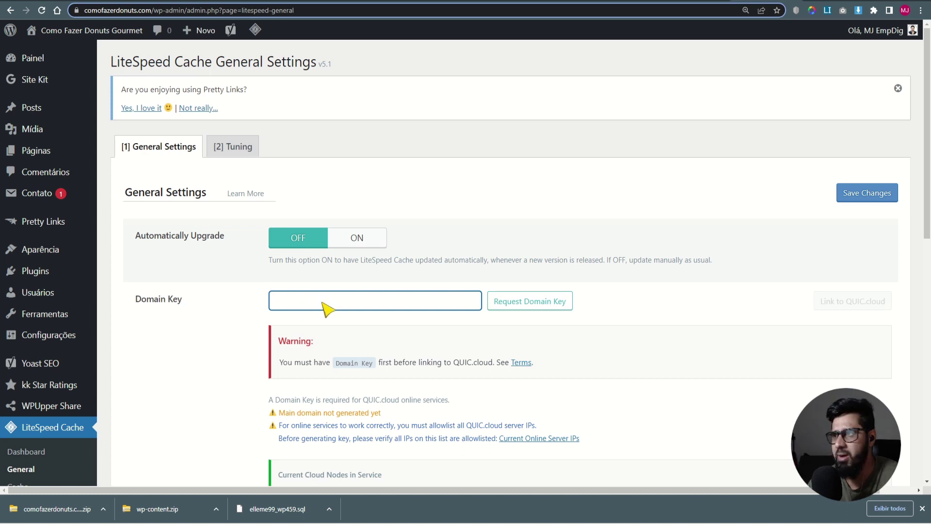
scroll(354, 244, down, 10)
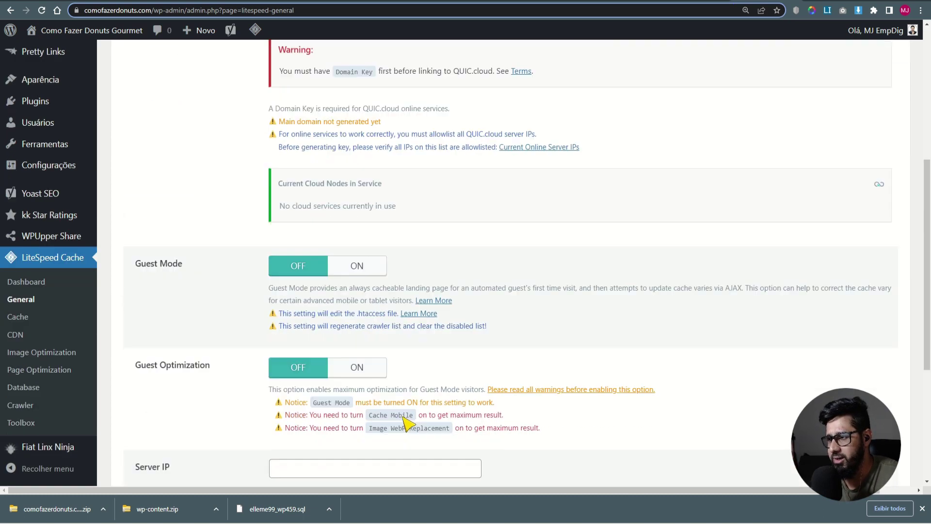
right_click(403, 417)
click(223, 433)
scroll(223, 433, up, 4)
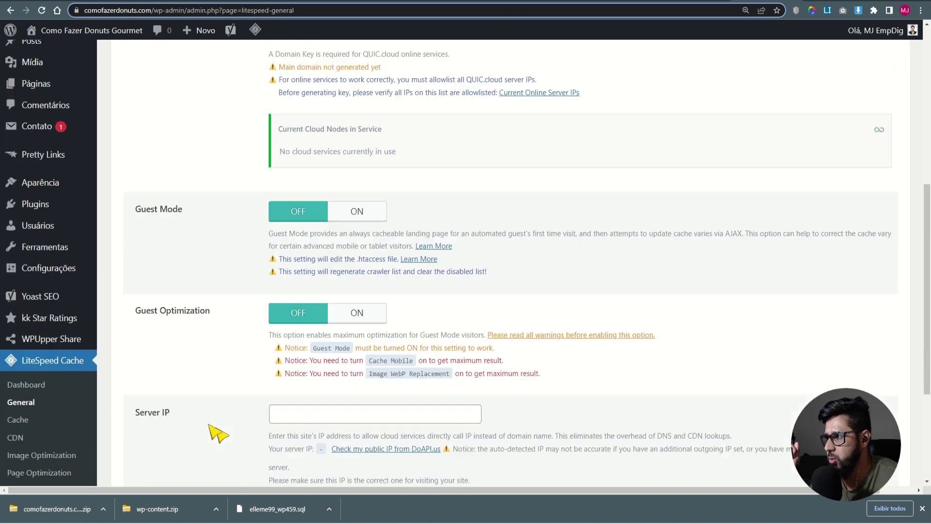
scroll(214, 432, down, 2)
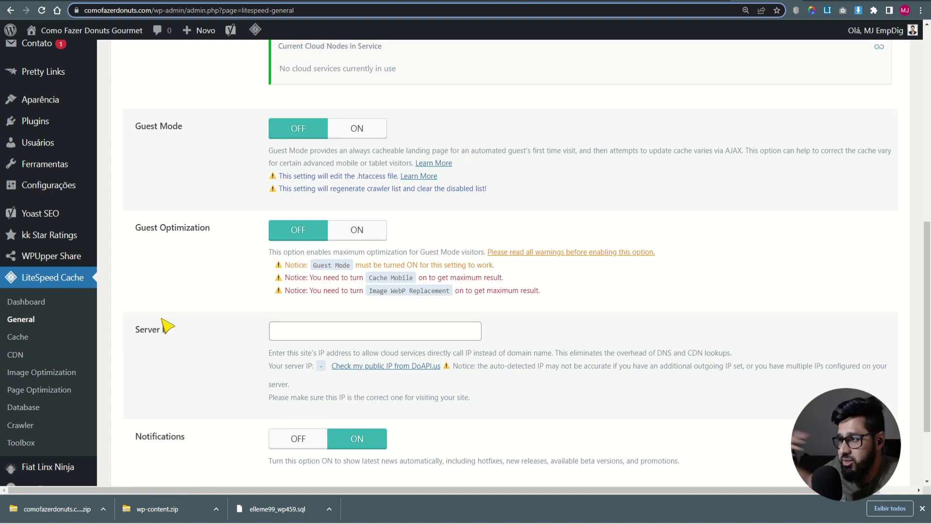
scroll(219, 355, up, 7)
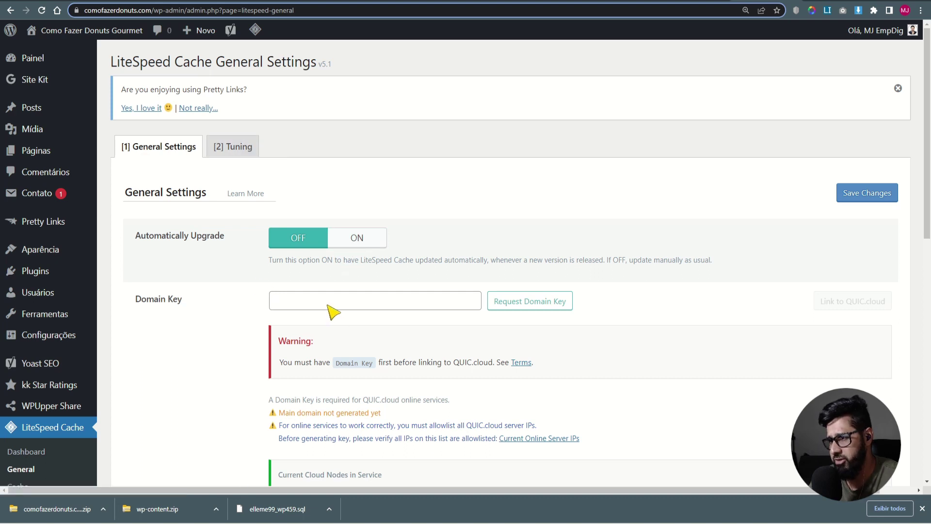
drag(338, 364, 381, 367)
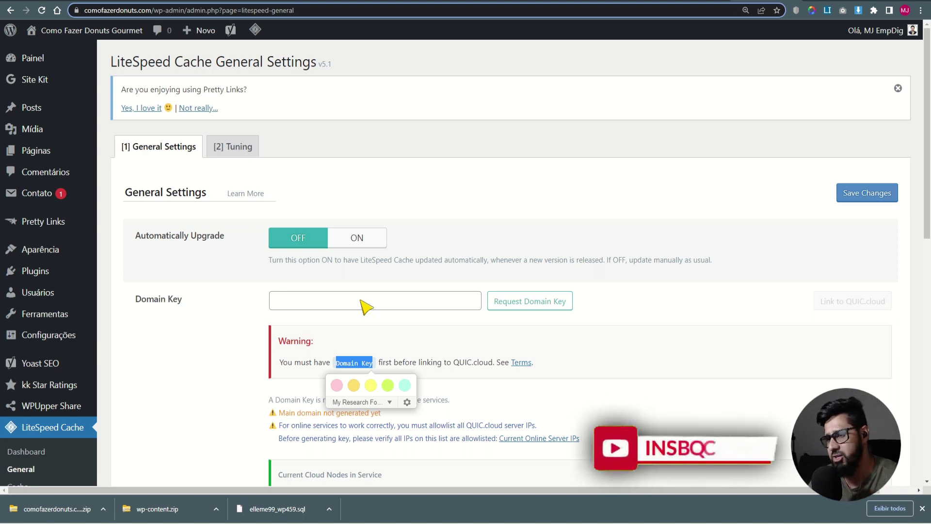
click(227, 311)
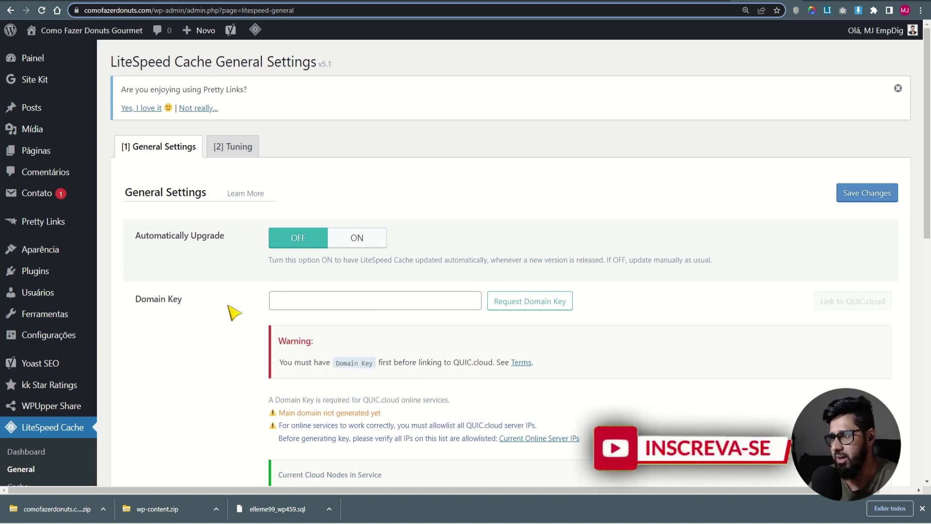
scroll(177, 285, down, 10)
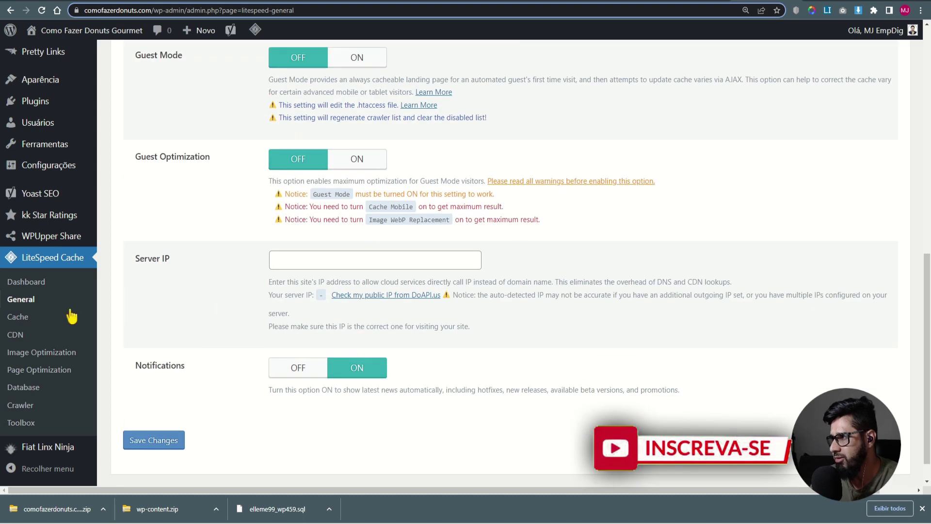
- Review LiteSpeed's Cache tab settings and save them
click(34, 320)
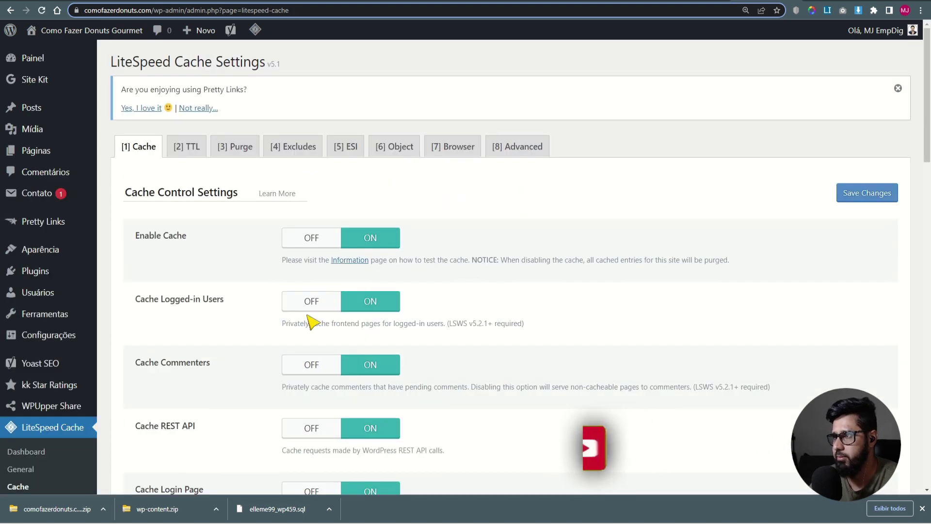
scroll(394, 266, down, 12)
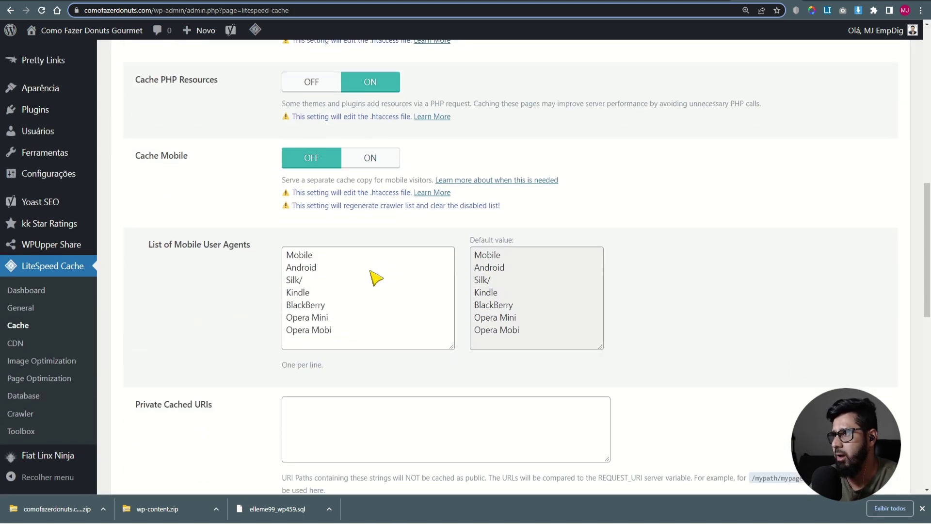
scroll(182, 277, up, 2)
scroll(194, 419, down, 15)
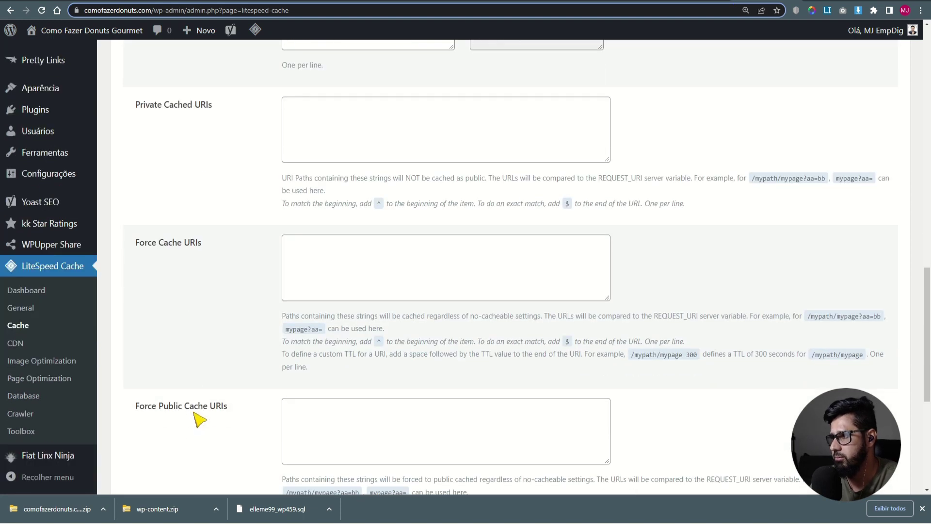
click(184, 423)
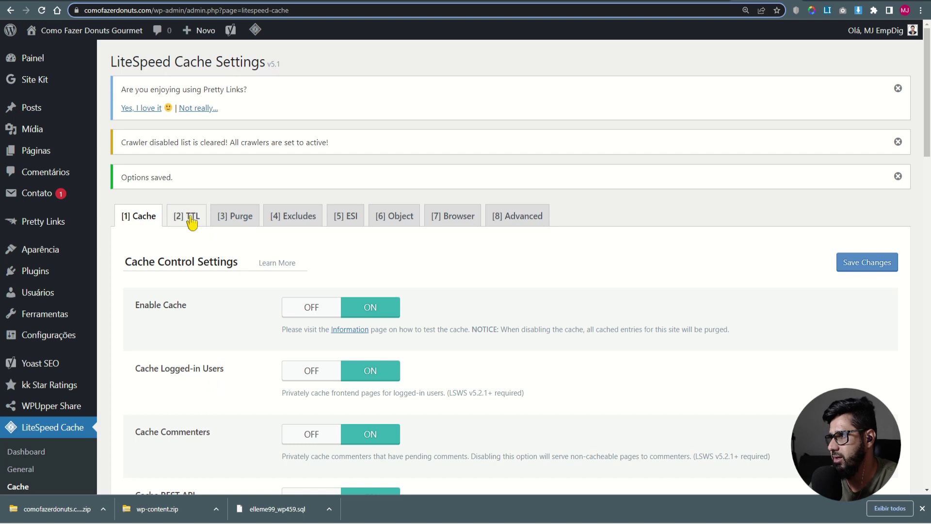
- Review the cache TTL and Purge settings
click(191, 218)
scroll(241, 353, down, 6)
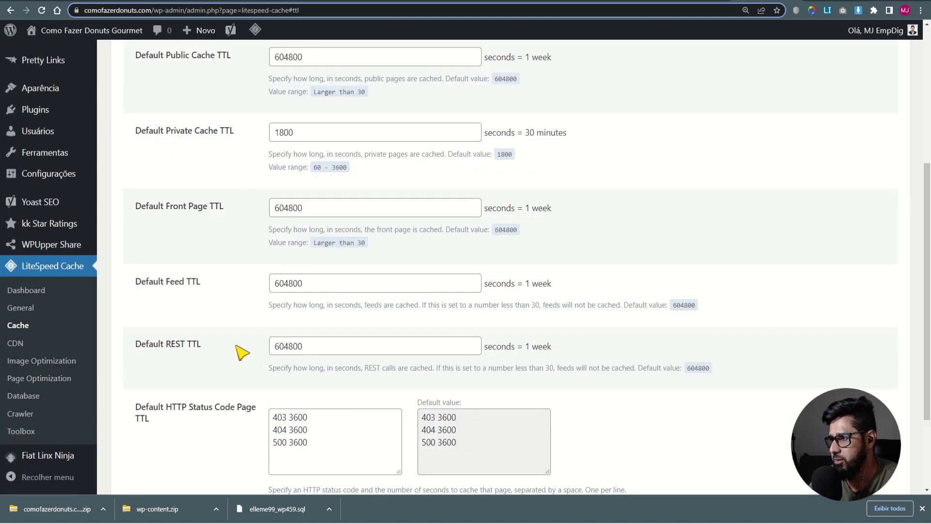
scroll(230, 357, up, 5)
scroll(260, 312, up, 2)
click(242, 215)
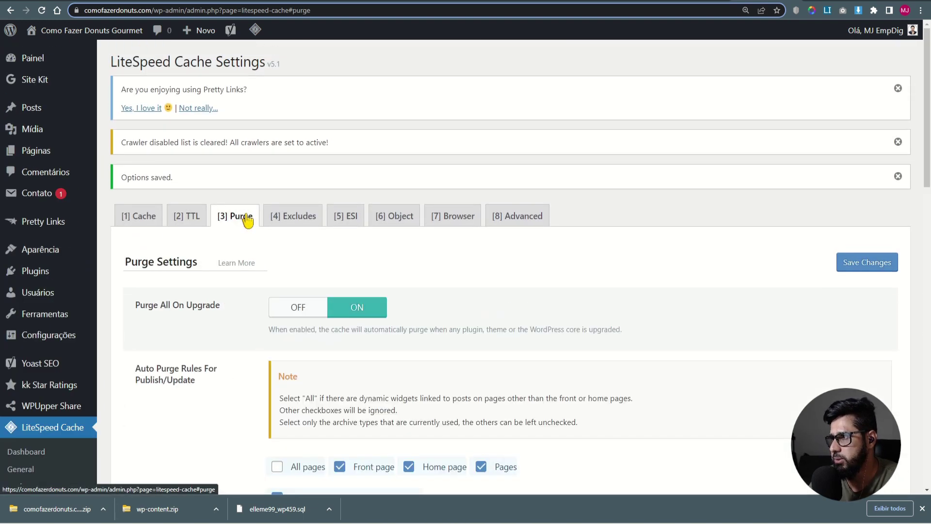
scroll(364, 264, down, 3)
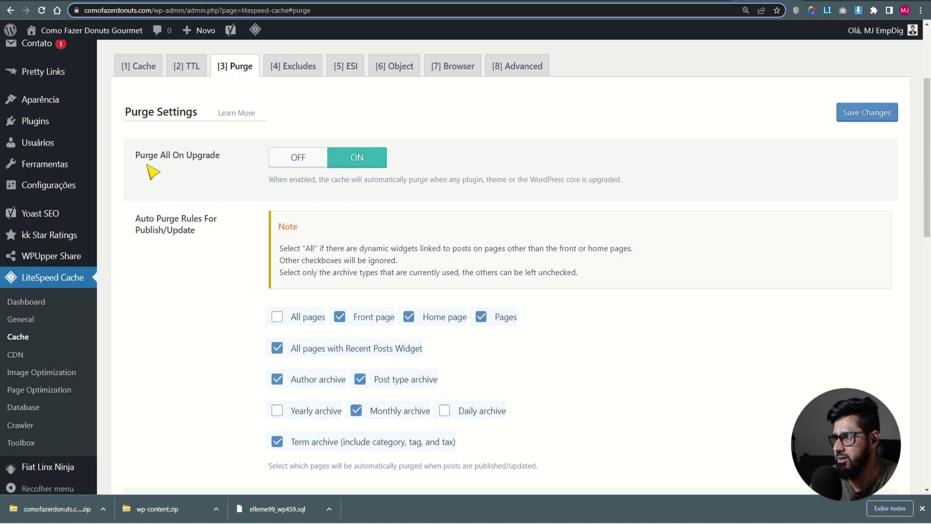
scroll(175, 174, down, 4)
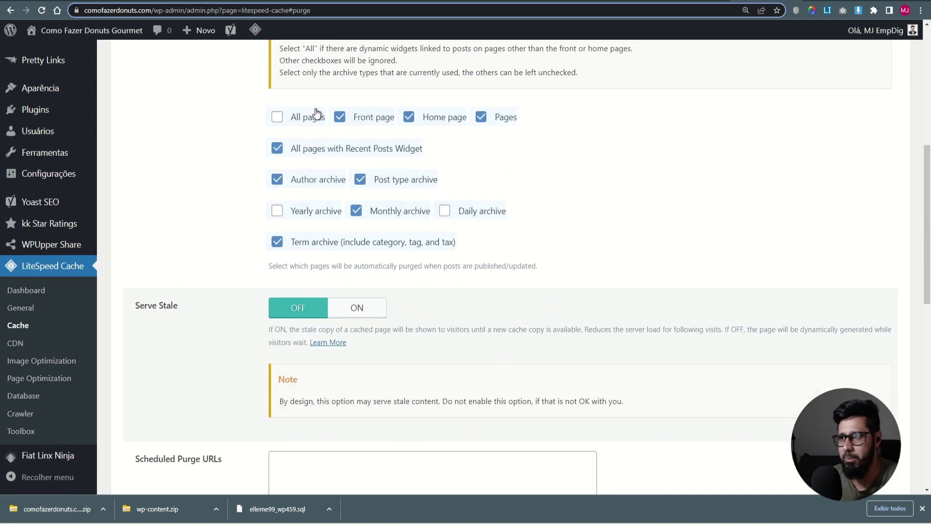
scroll(375, 230, up, 6)
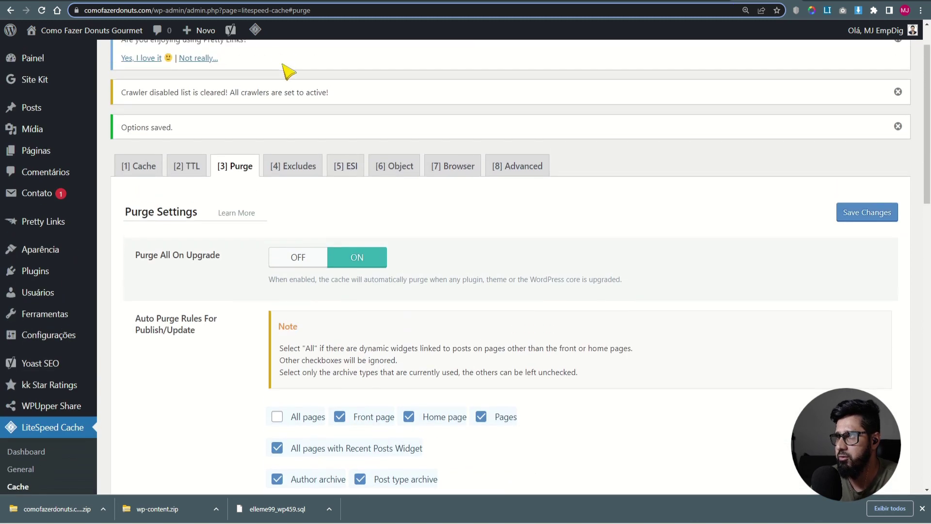
scroll(620, 348, down, 3)
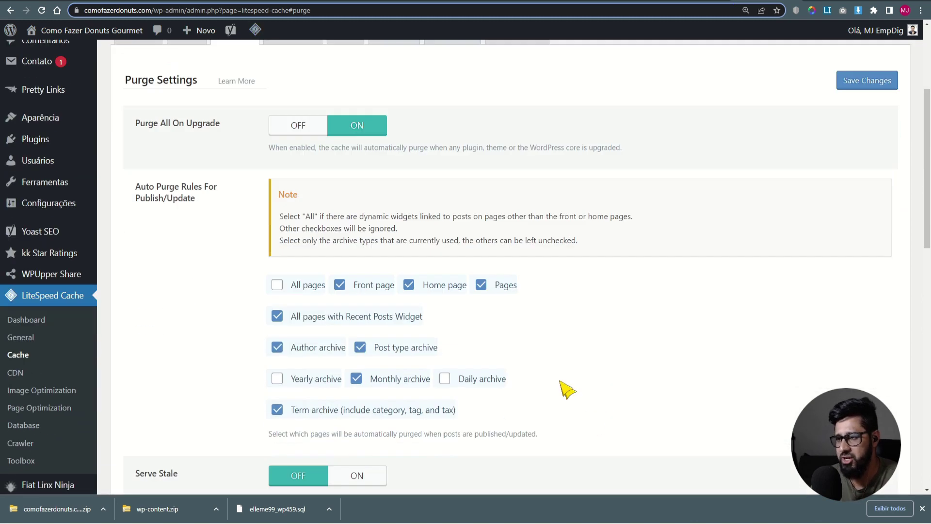
scroll(429, 343, up, 4)
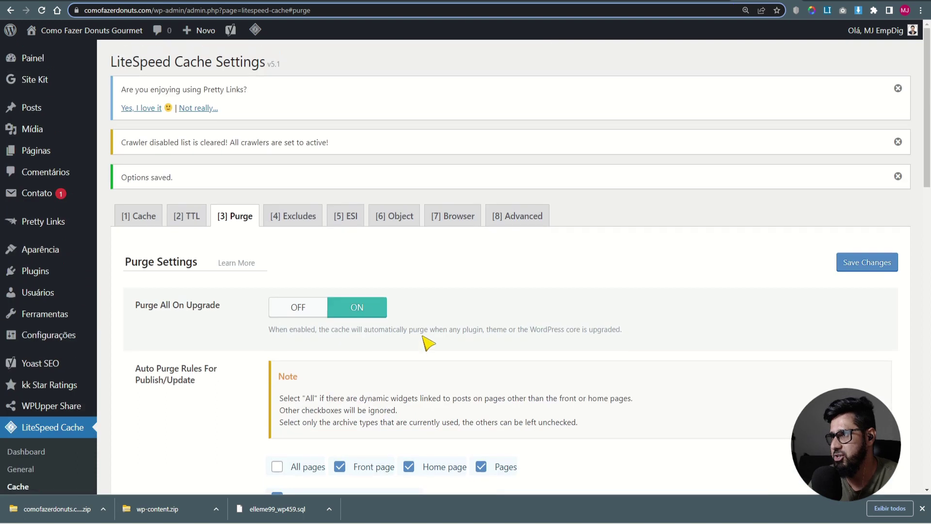
scroll(191, 336, down, 15)
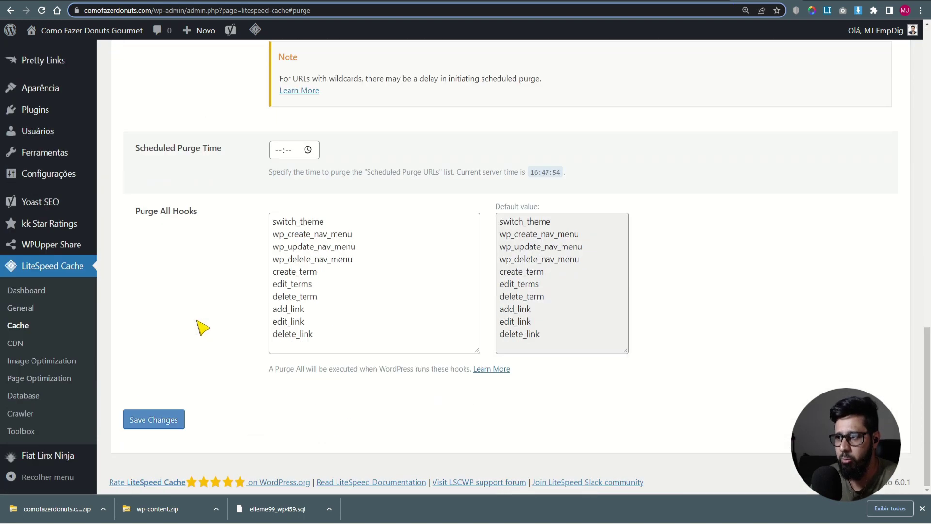
scroll(203, 328, up, 15)
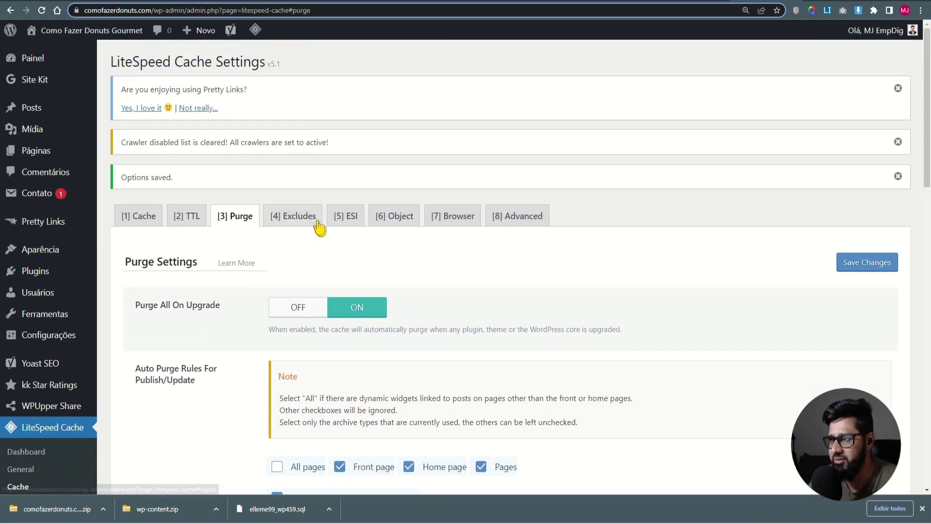
- Review the cache Excludes settings
click(314, 222)
scroll(364, 312, down, 15)
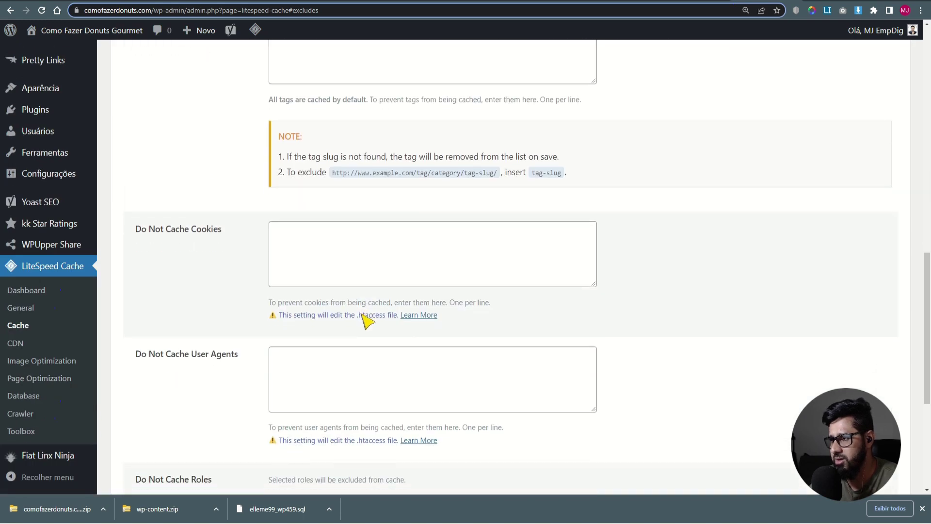
scroll(378, 349, up, 2)
scroll(379, 349, up, 10)
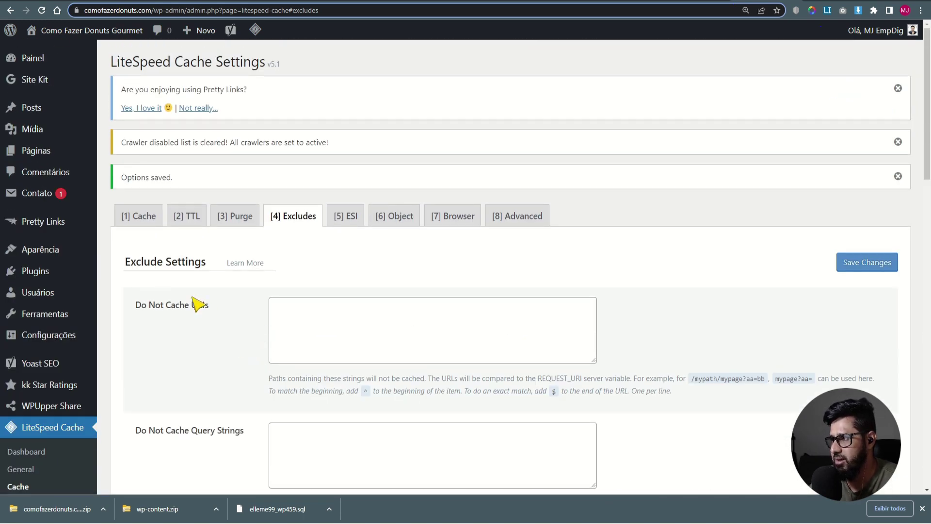
- Set Enable ESI to ON, change the admin bar caching option, and save
click(347, 223)
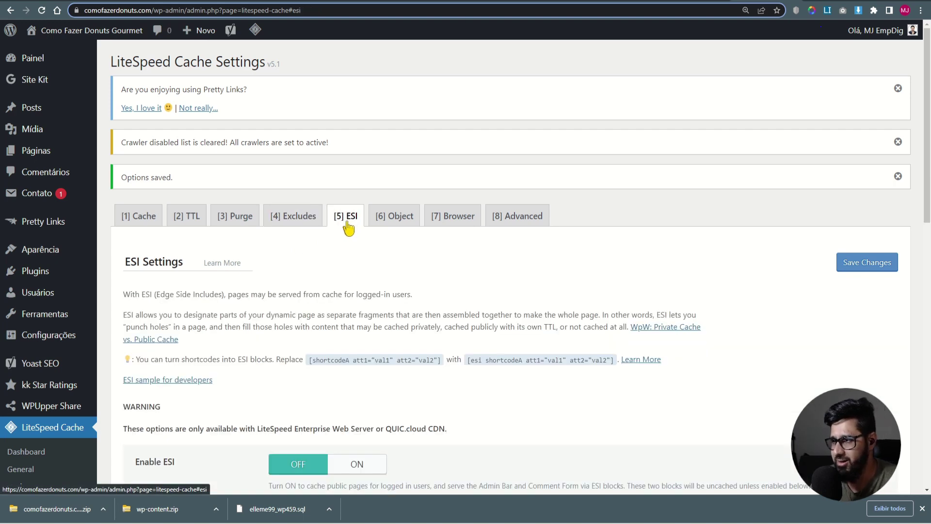
scroll(373, 291, down, 6)
click(357, 165)
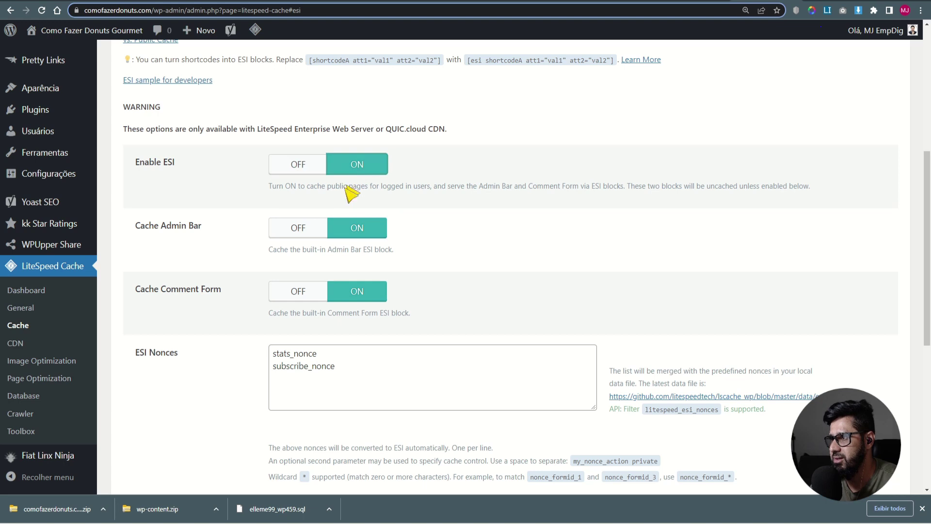
click(299, 228)
drag(137, 226, 203, 227)
scroll(227, 344, down, 7)
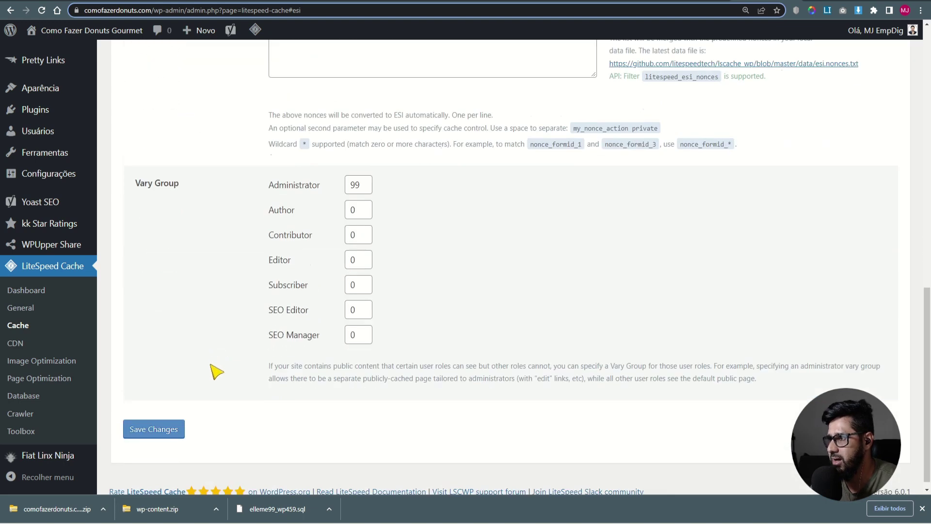
click(173, 421)
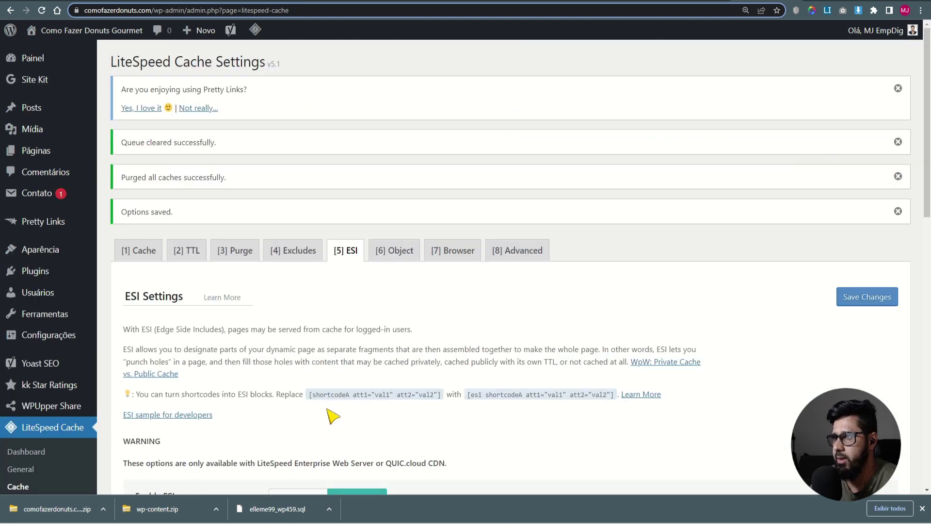
- Inspect the Object cache settings, which remain OFF
click(399, 252)
scroll(437, 353, down, 2)
drag(387, 303, 423, 304)
click(330, 306)
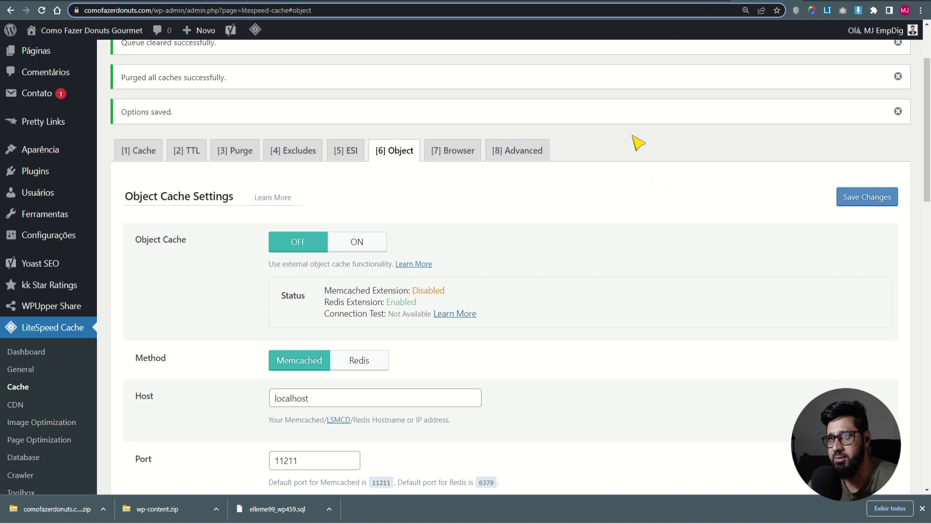
click(693, 3)
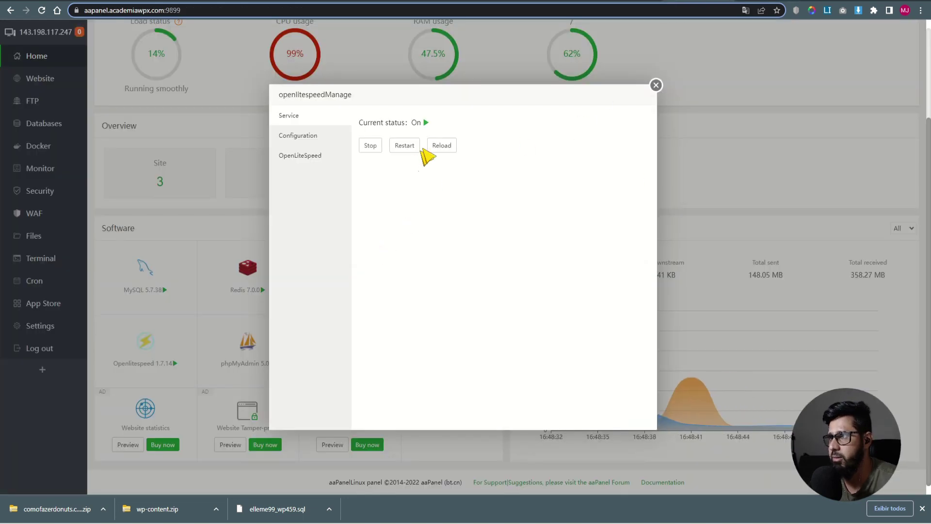
- Confirm redis is installed among the PHP 7.4 extensions and check the PHP service status
click(655, 86)
click(452, 286)
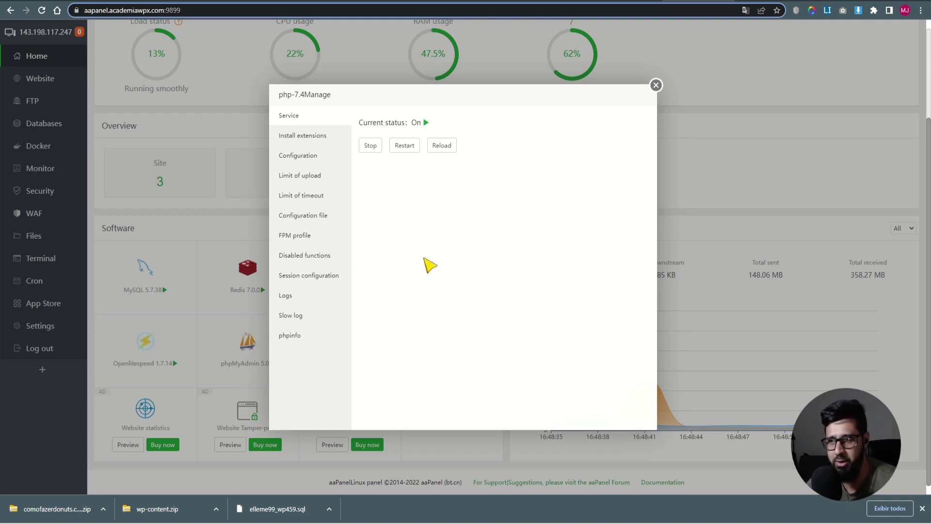
click(293, 137)
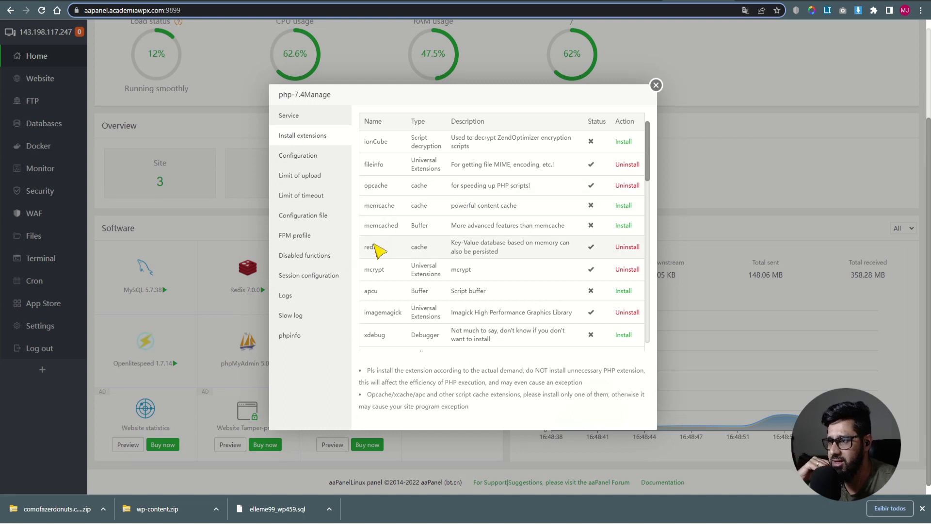
drag(365, 247, 379, 250)
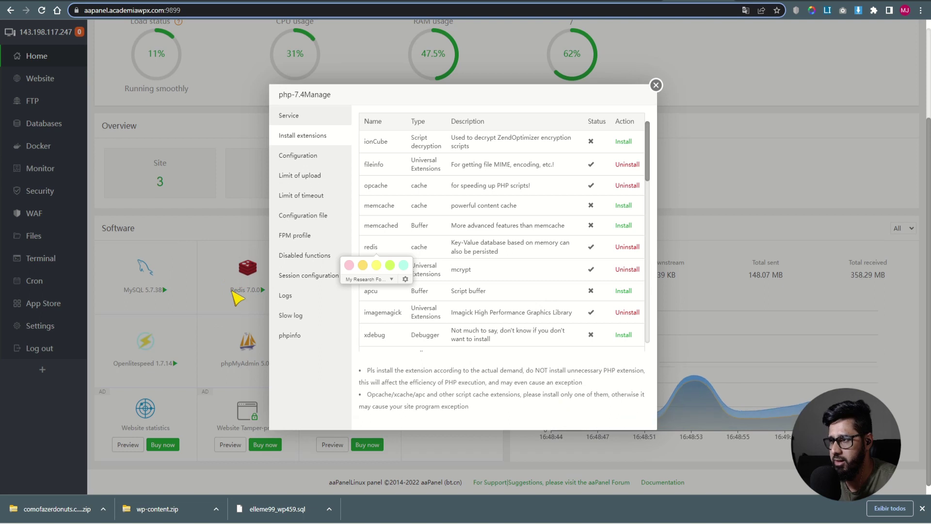
drag(383, 248, 365, 249)
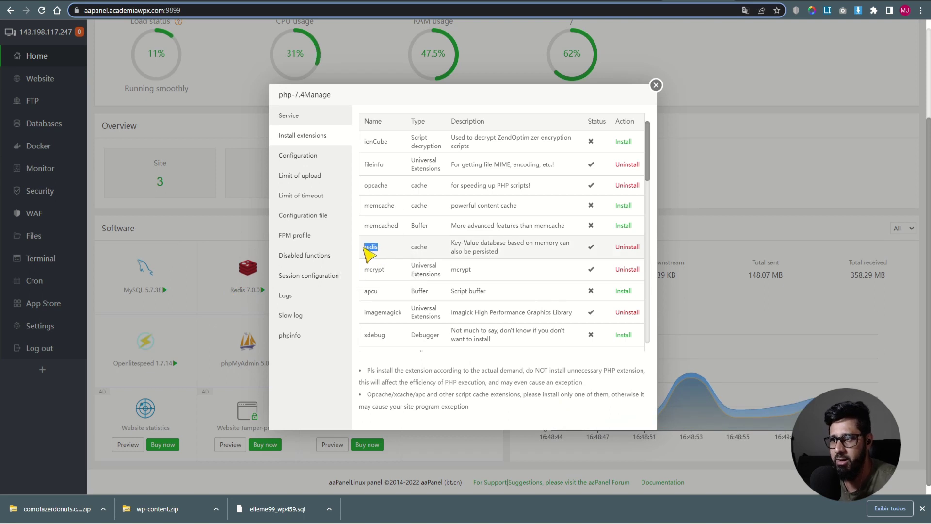
click(368, 253)
mouse_move(370, 189)
mouse_down()
mouse_move(394, 188)
mouse_move(387, 191)
mouse_up()
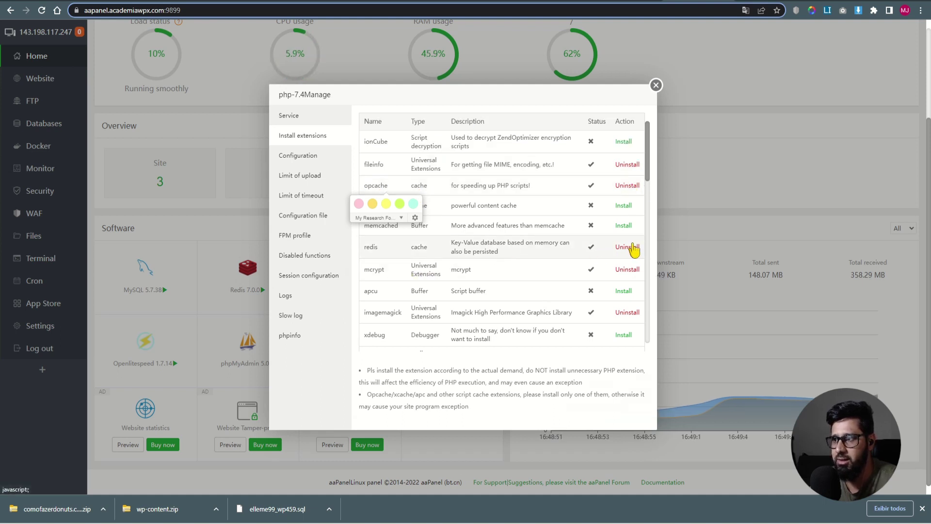
click(299, 118)
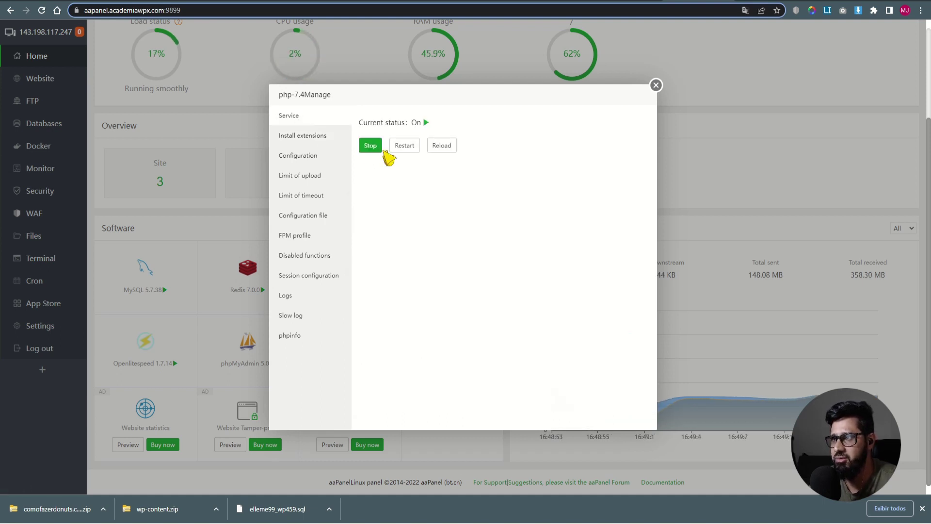
click(656, 86)
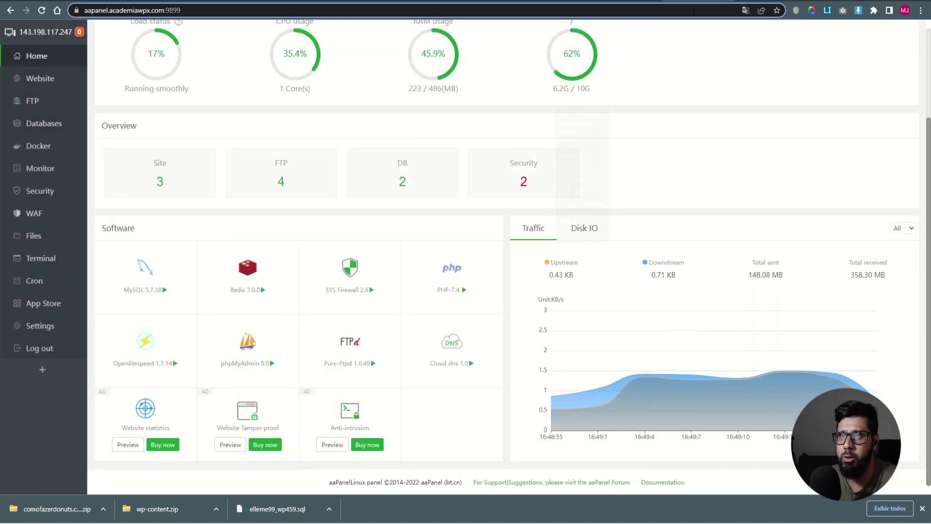
click(766, 1)
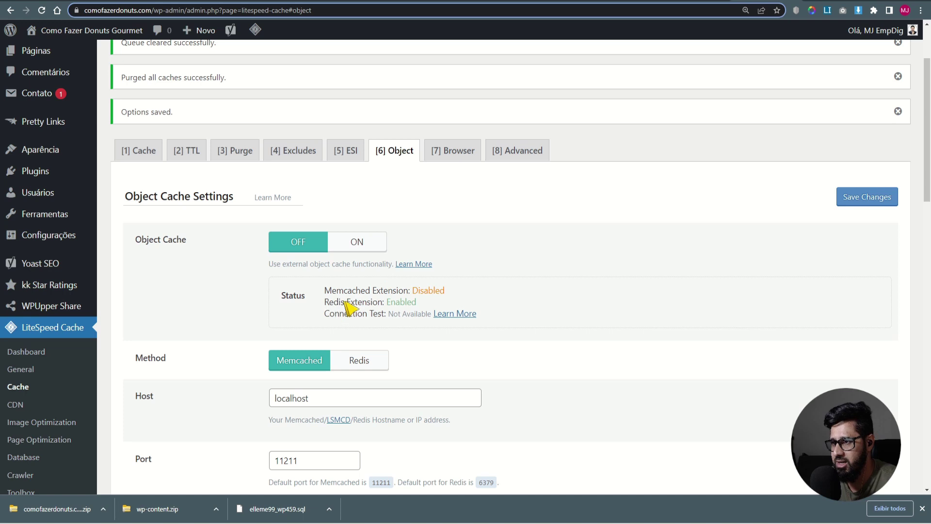
- Turn LiteSpeed's Object Cache on with Redis as the method and port 6379
double_click(394, 302)
scroll(533, 267, down, 2)
click(378, 146)
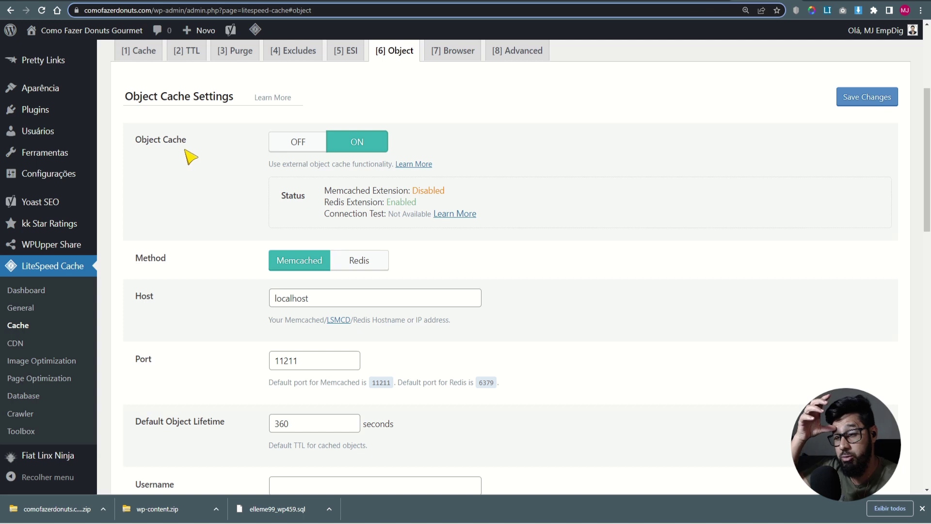
click(380, 260)
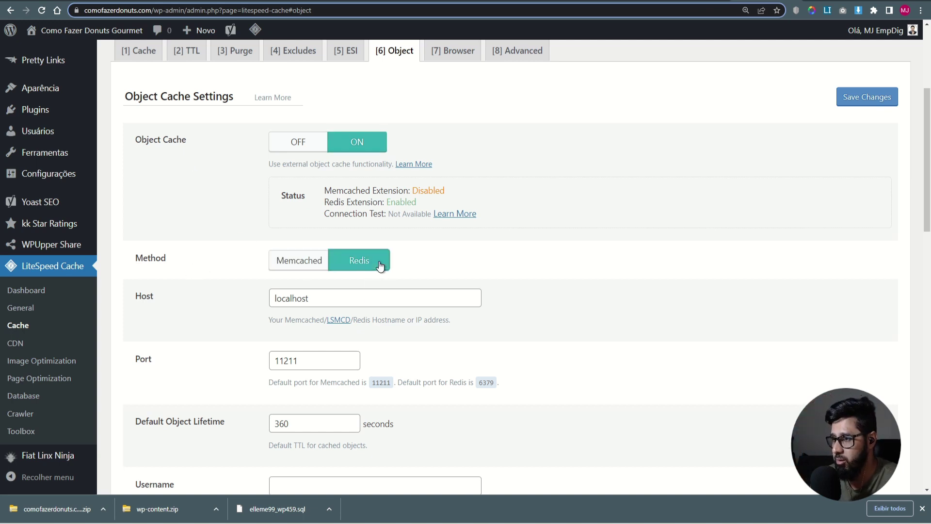
scroll(347, 243, down, 2)
drag(306, 267, 279, 262)
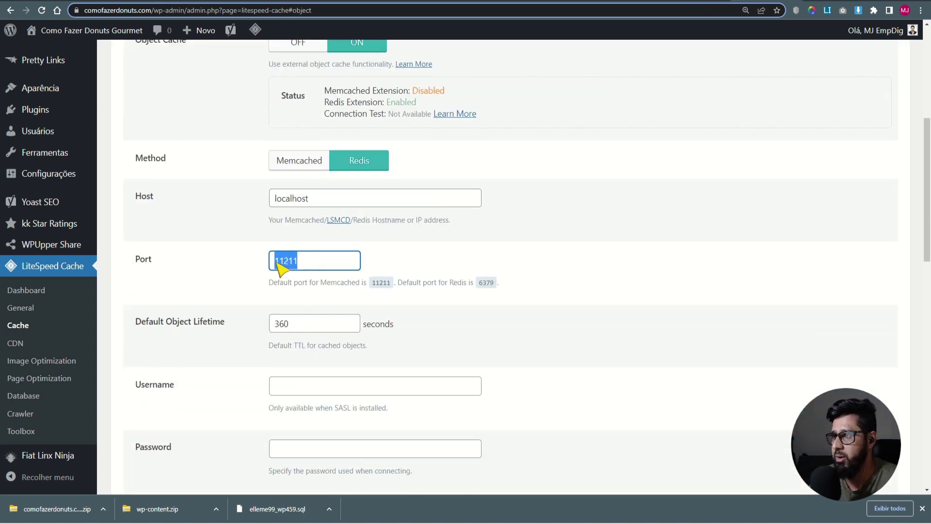
drag(479, 283, 493, 283)
key(ctrl+c)
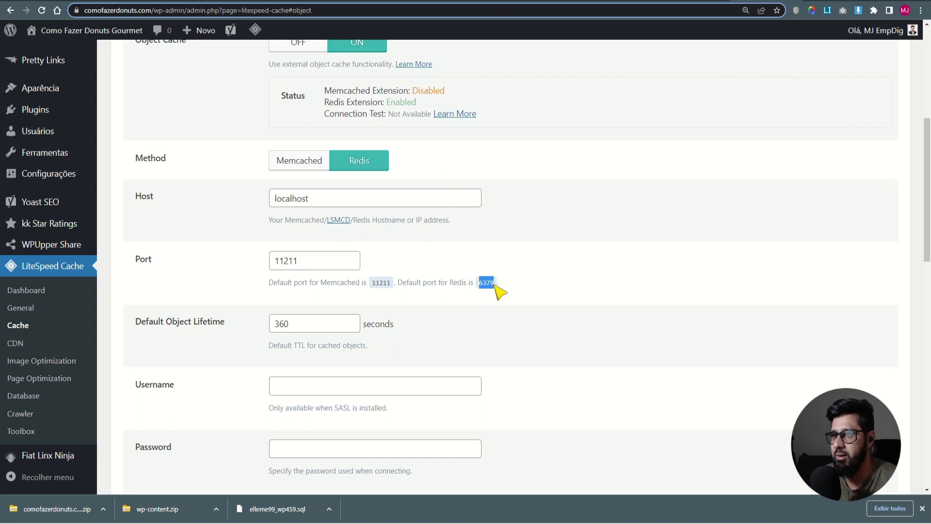
double_click(315, 263)
key(ctrl+v)
key(ctrl+Tab)
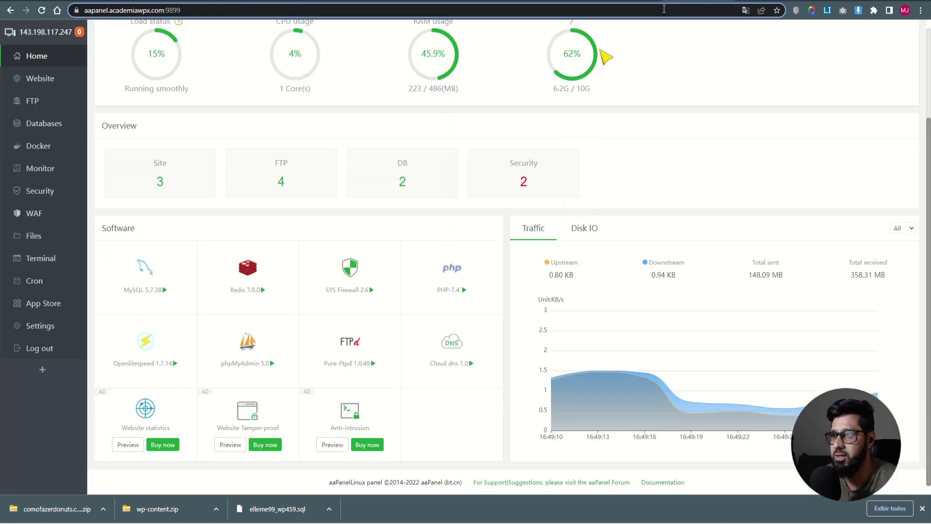
- Confirm Redis uses port 6379 in aaPanel's Redis performance tuning settings
click(250, 284)
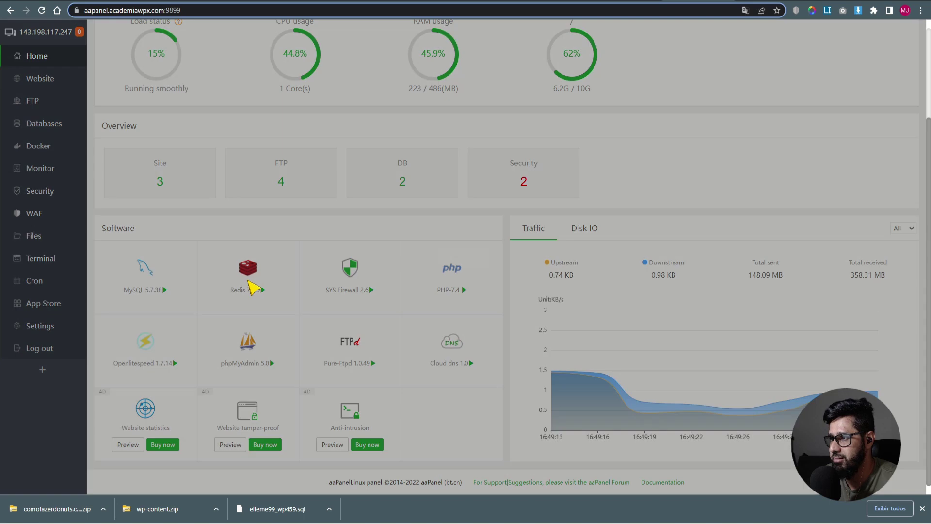
click(329, 172)
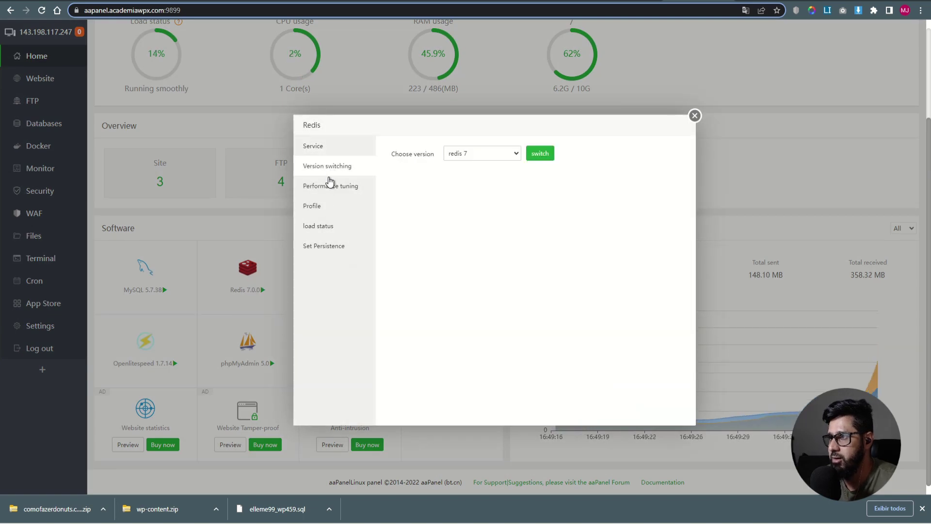
click(330, 185)
drag(458, 184, 449, 185)
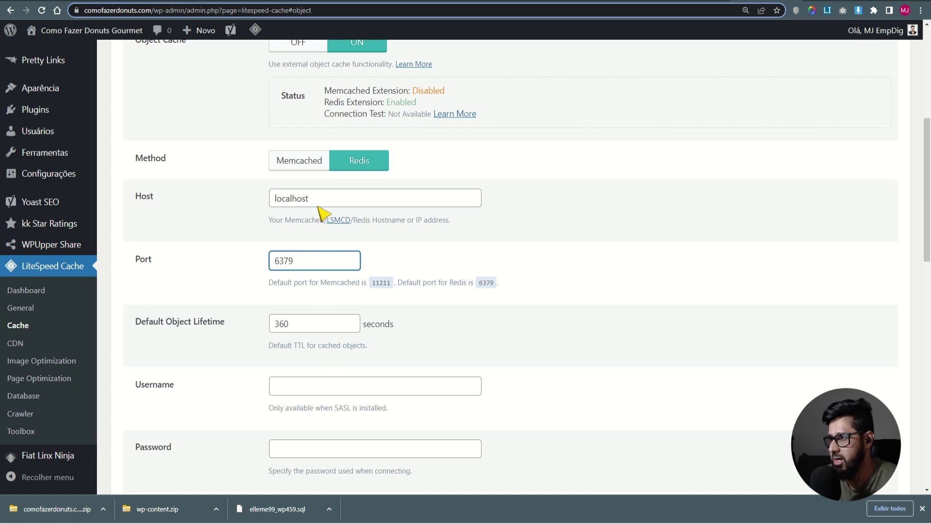
- Replace the Redis host localhost with 127.0.0.1
drag(322, 206, 182, 204)
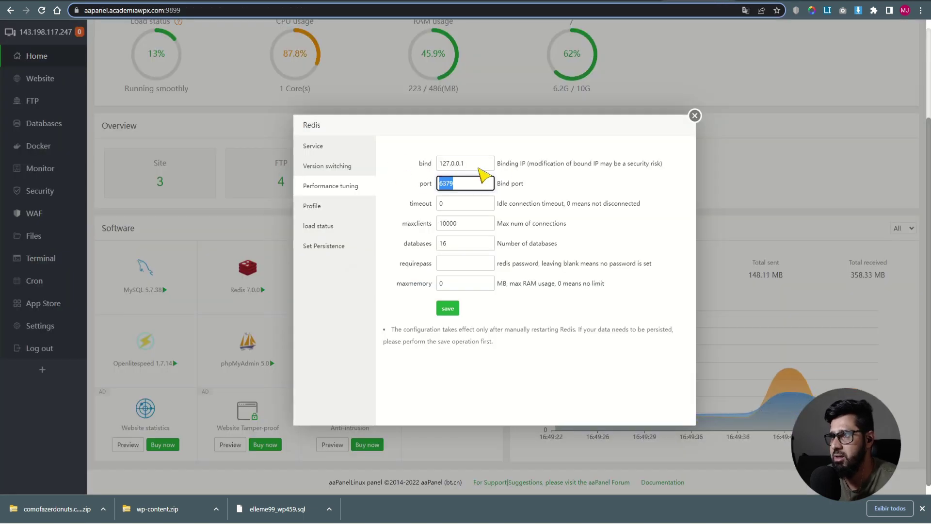
key(shift+Tab)
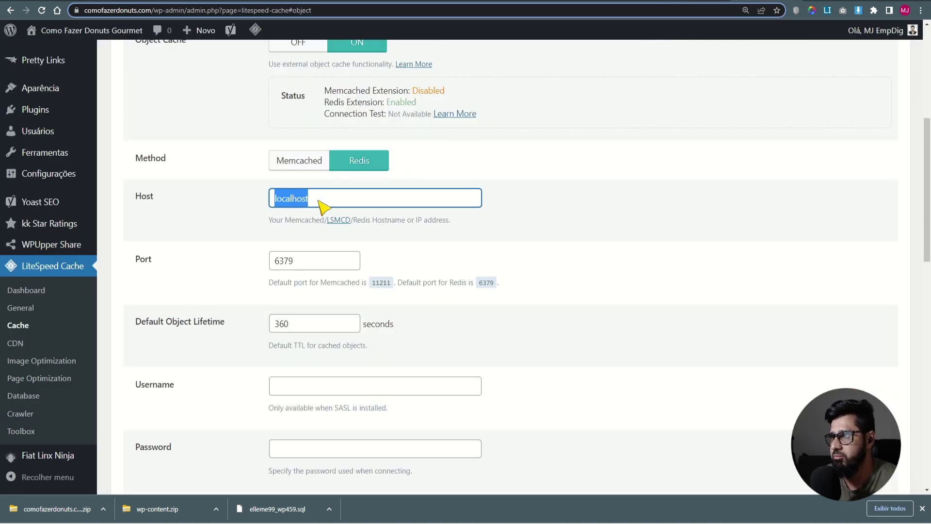
text(127.0.0.1)
click(601, 233)
- Set Cache WP-Admin to OFF and save the object cache settings
scroll(579, 327, down, 2)
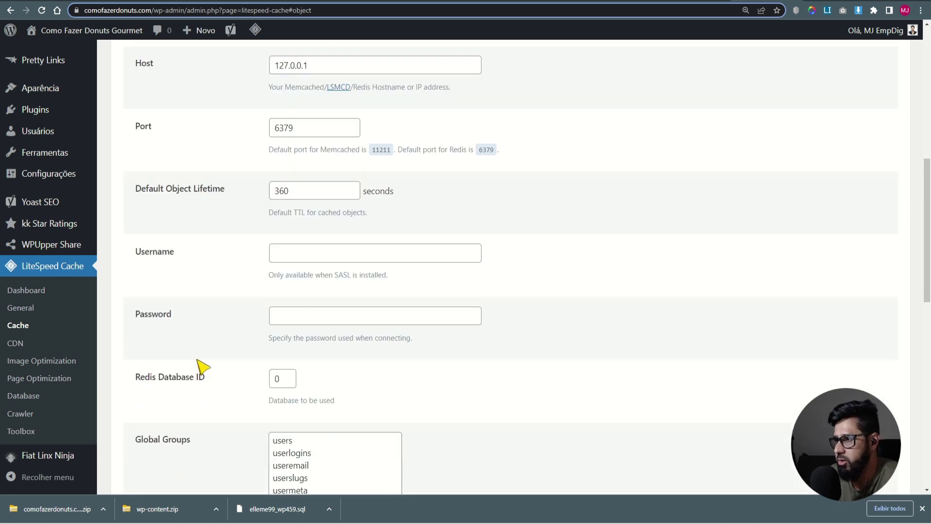
scroll(201, 361, down, 10)
click(291, 272)
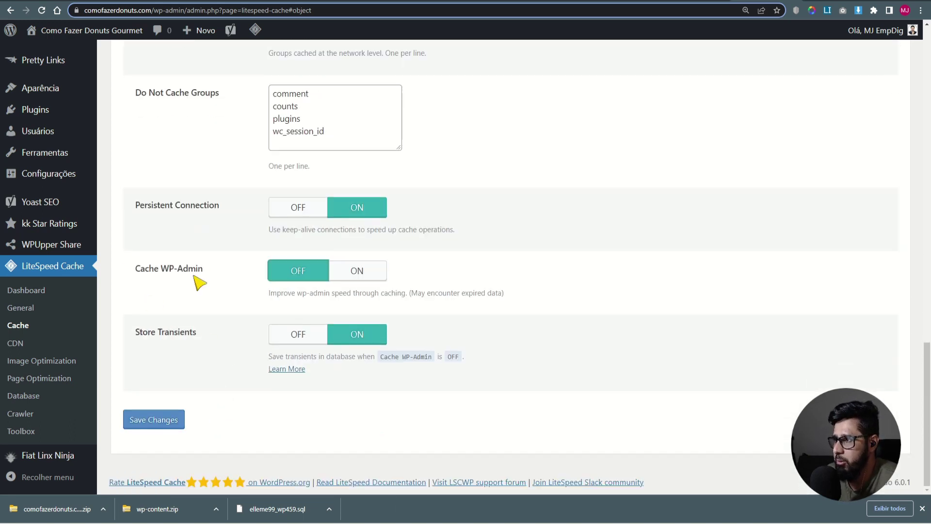
drag(161, 269, 203, 269)
click(167, 419)
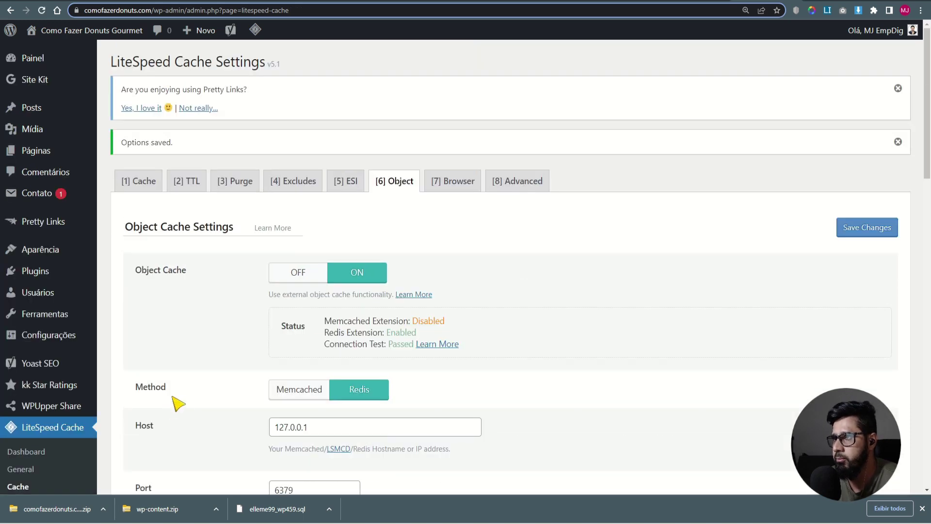
click(452, 187)
- Turn Browser Cache on and save
click(383, 342)
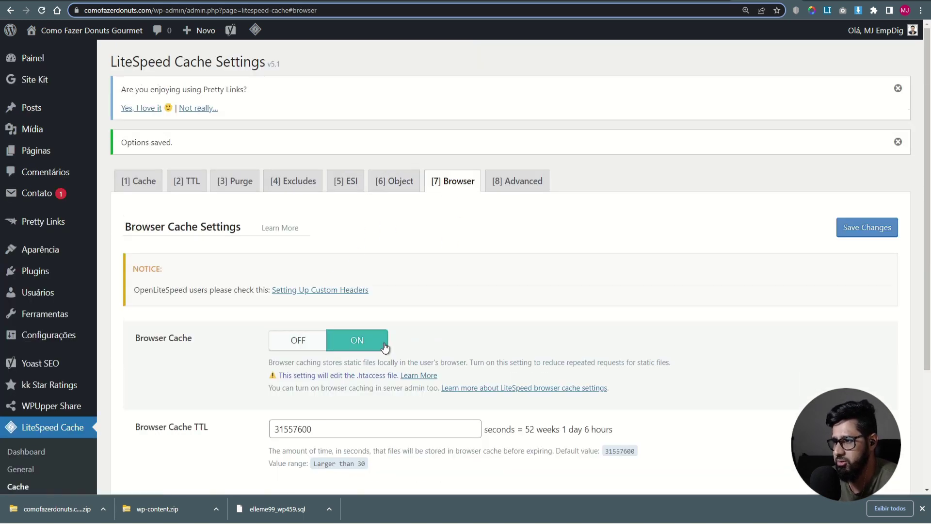
scroll(167, 411, down, 2)
click(160, 419)
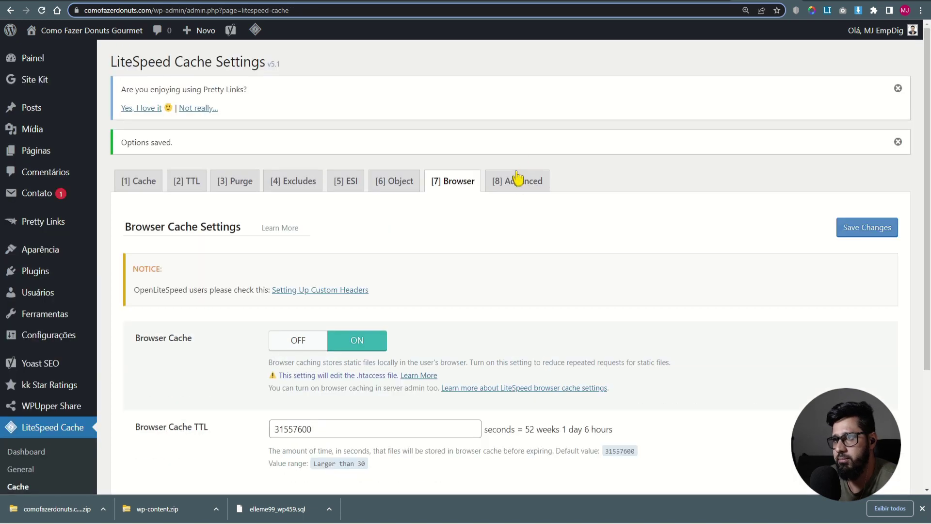
- In Advanced settings, switch on Improve HTTP/HTTPS Compatibility and Instant Click, then save
click(509, 181)
scroll(522, 262, down, 5)
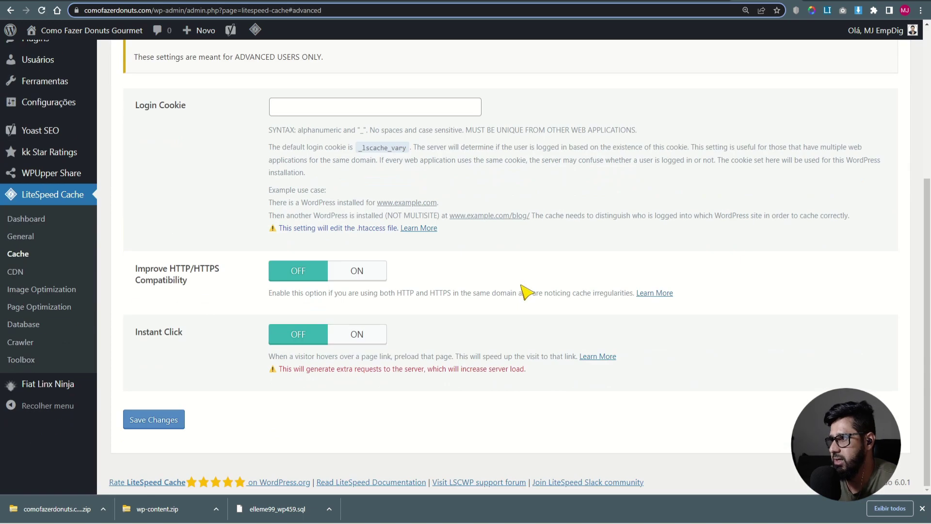
click(356, 271)
click(357, 334)
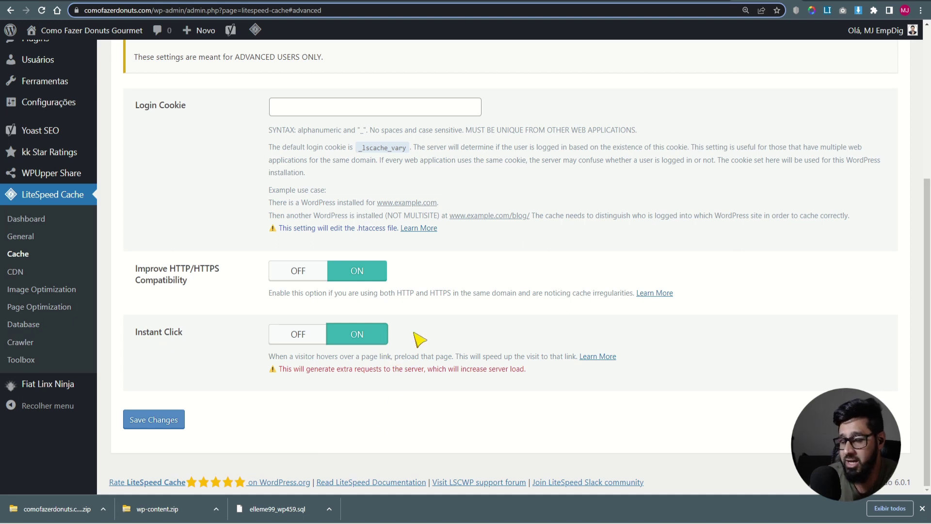
drag(170, 268, 219, 269)
click(155, 419)
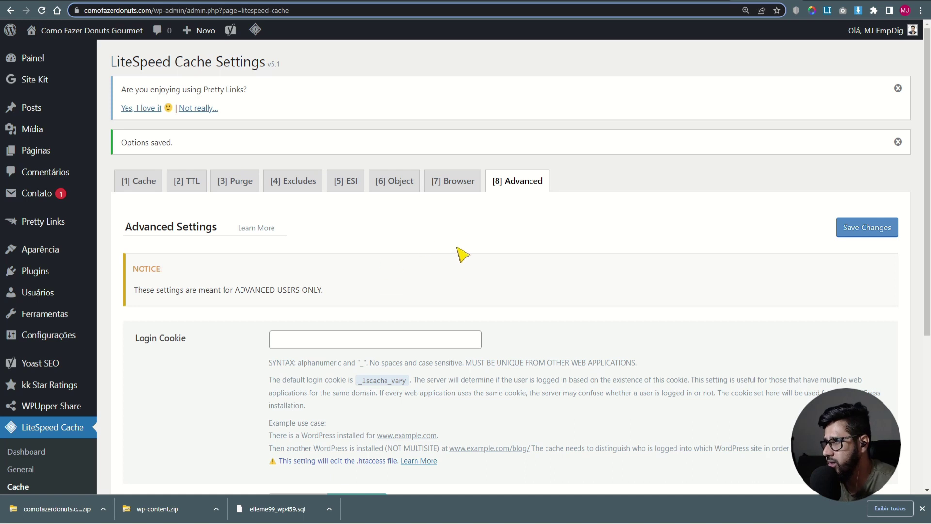
scroll(465, 255, down, 3)
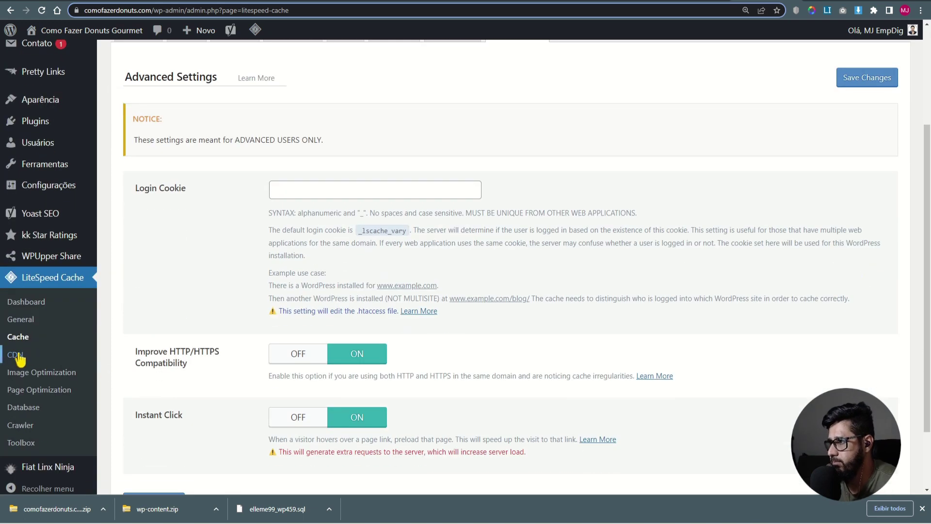
- Switch on the Cloudflare API option in LiteSpeed's CDN settings
click(17, 355)
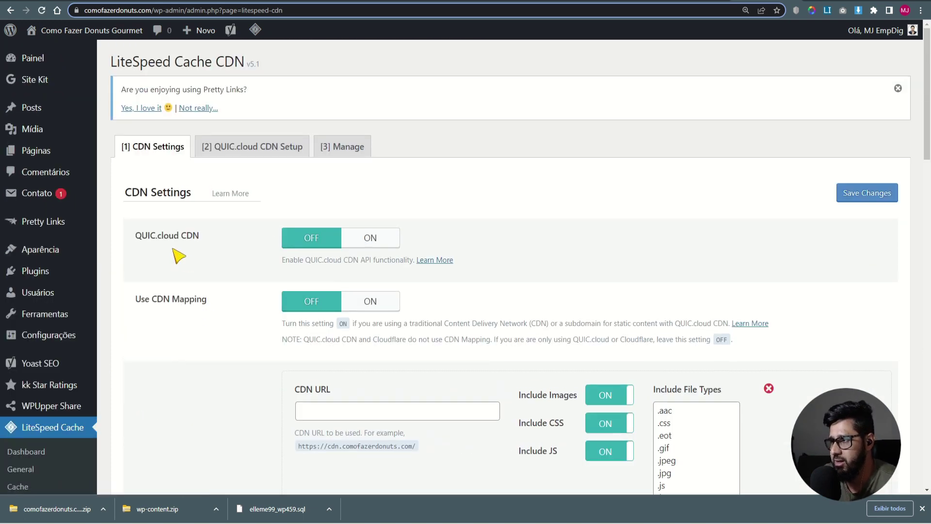
drag(173, 238, 142, 237)
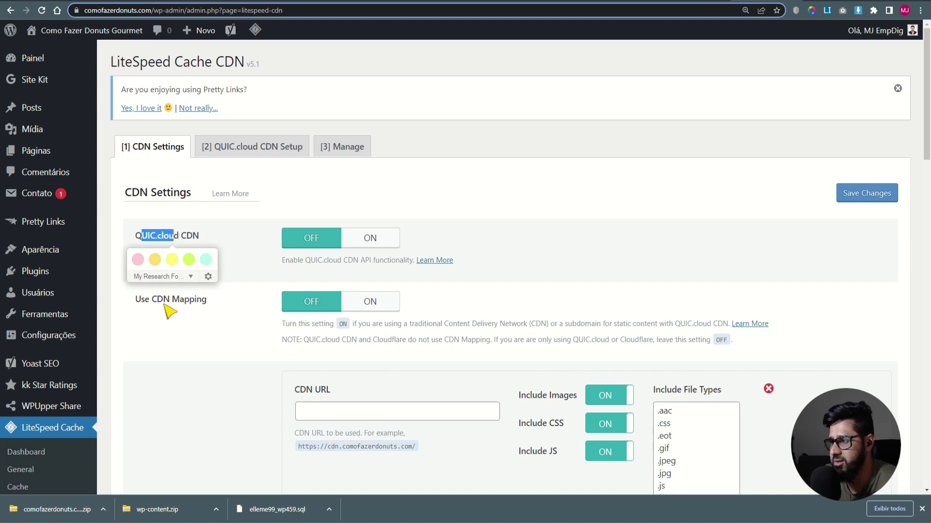
click(182, 338)
scroll(182, 340, down, 3)
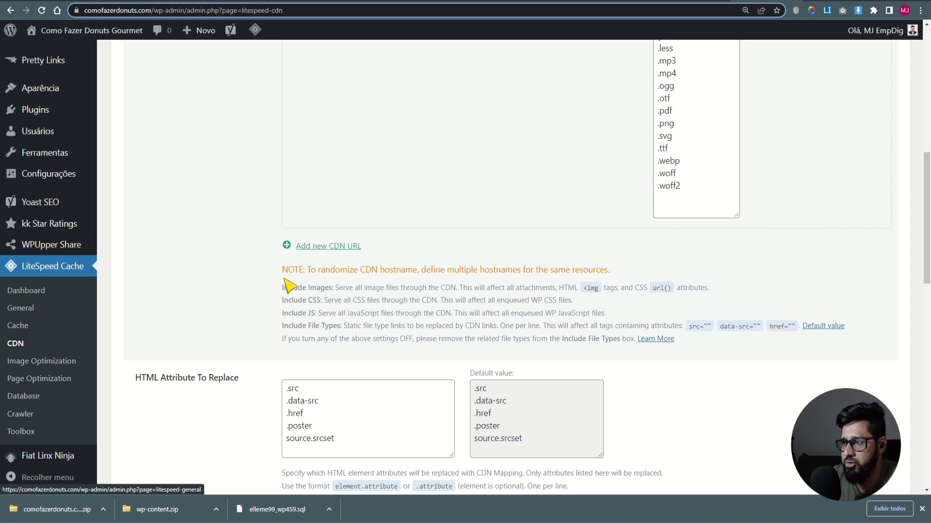
scroll(290, 287, down, 7)
scroll(254, 295, down, 7)
drag(128, 154, 213, 160)
click(376, 157)
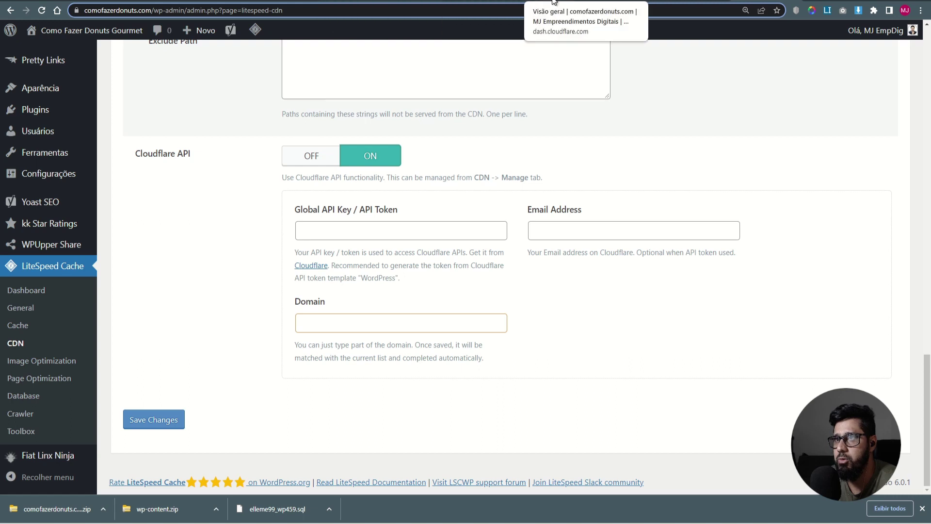
click(525, 8)
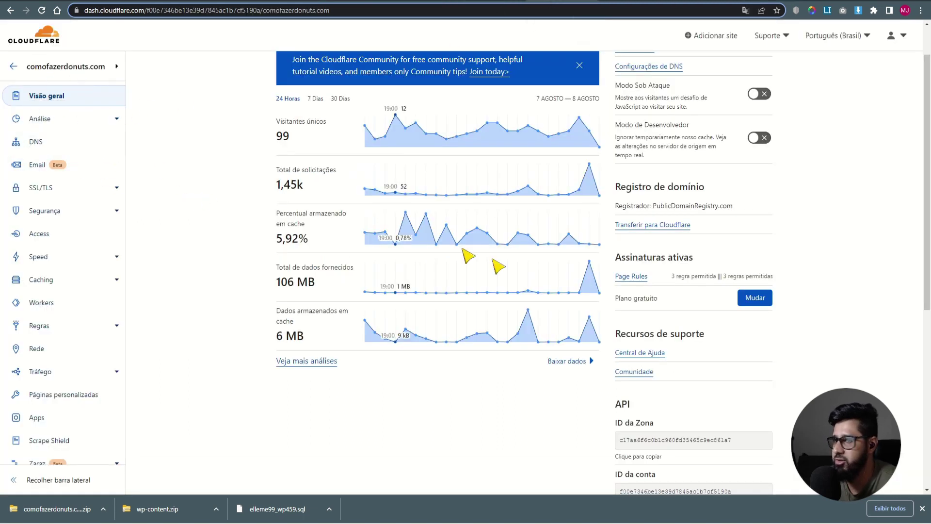
- Delete the old WordPress CFD token from Cloudflare's API Tokens page
scroll(635, 464, down, 4)
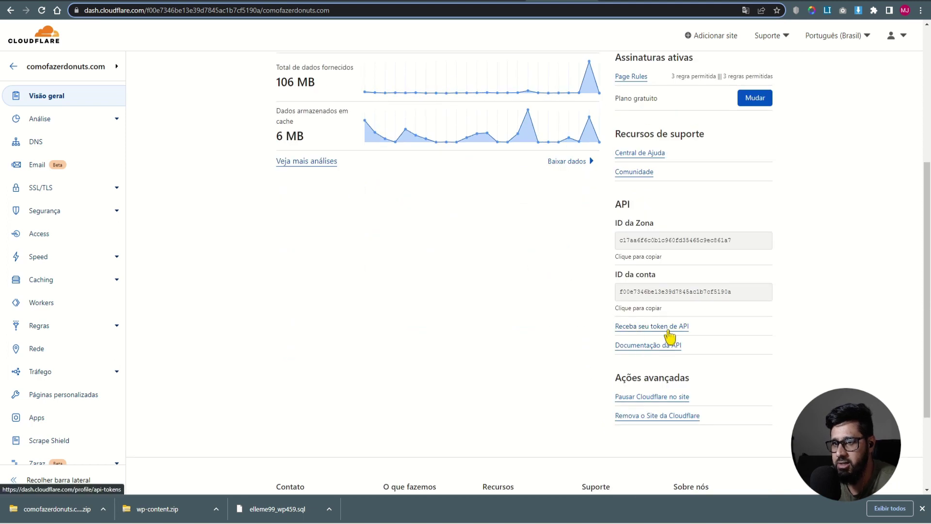
click(659, 328)
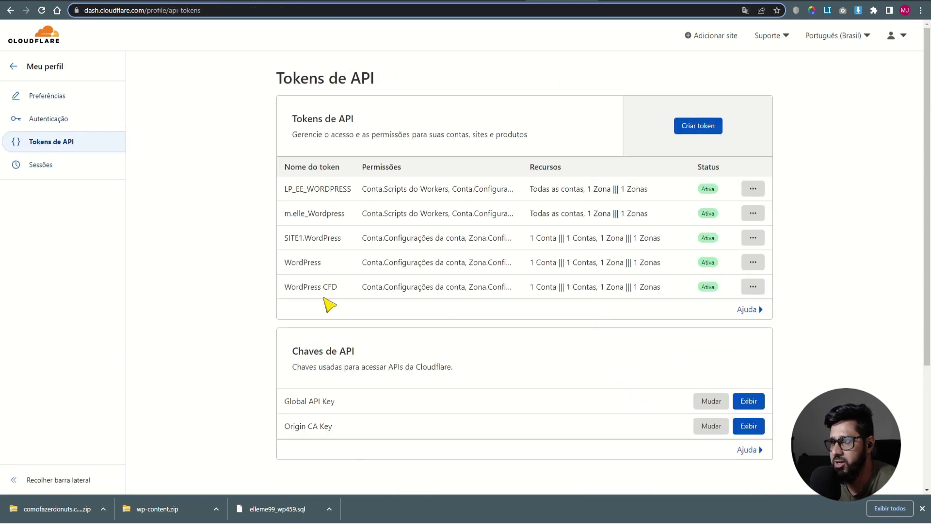
click(753, 286)
click(706, 360)
click(545, 286)
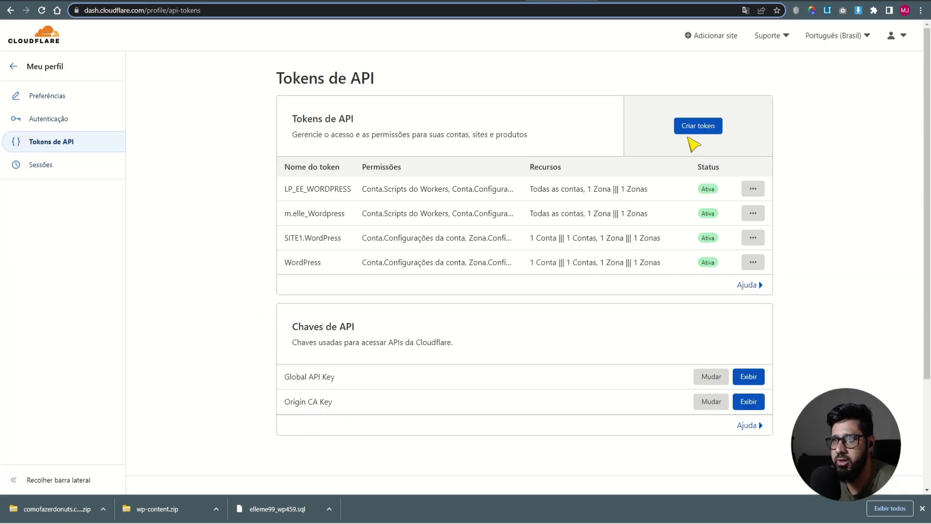
click(694, 127)
- Start a token from the WordPress template and name it WordPress CFD2
scroll(338, 252, down, 3)
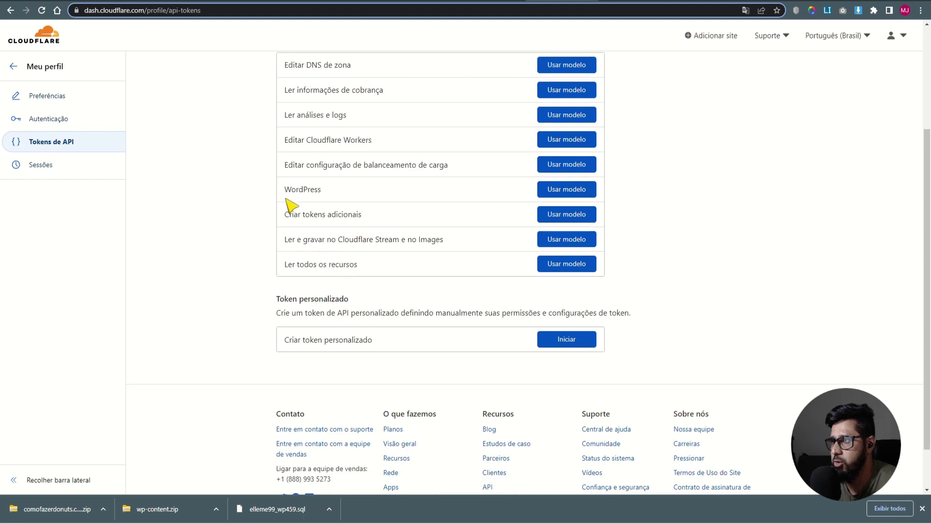
drag(285, 198, 373, 193)
click(566, 189)
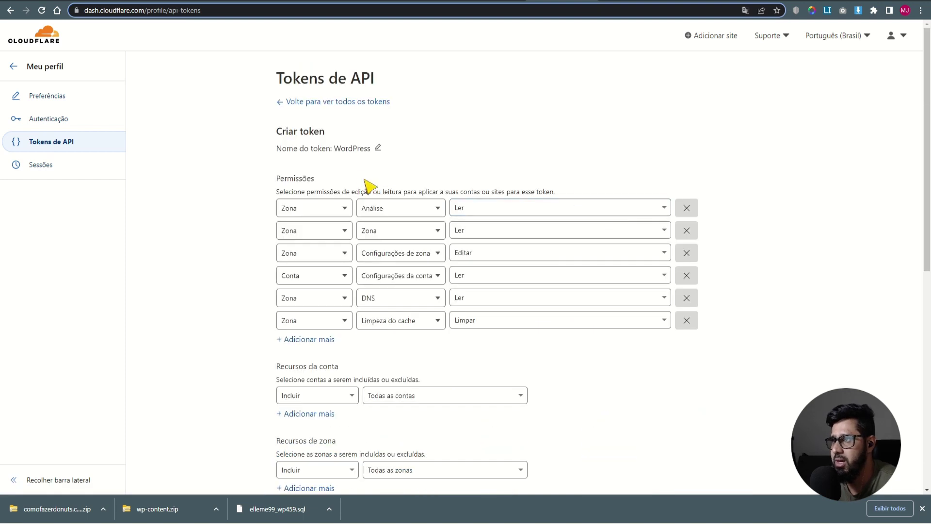
drag(282, 149, 353, 150)
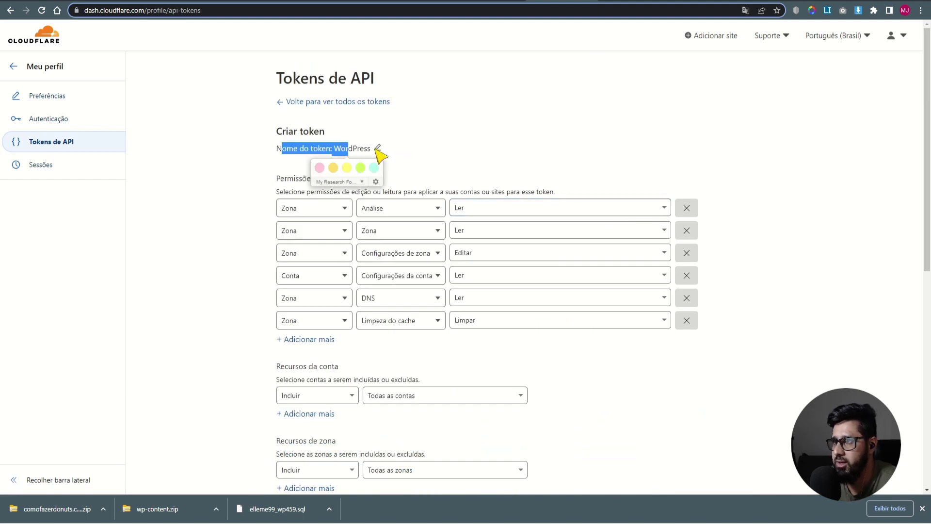
click(378, 149)
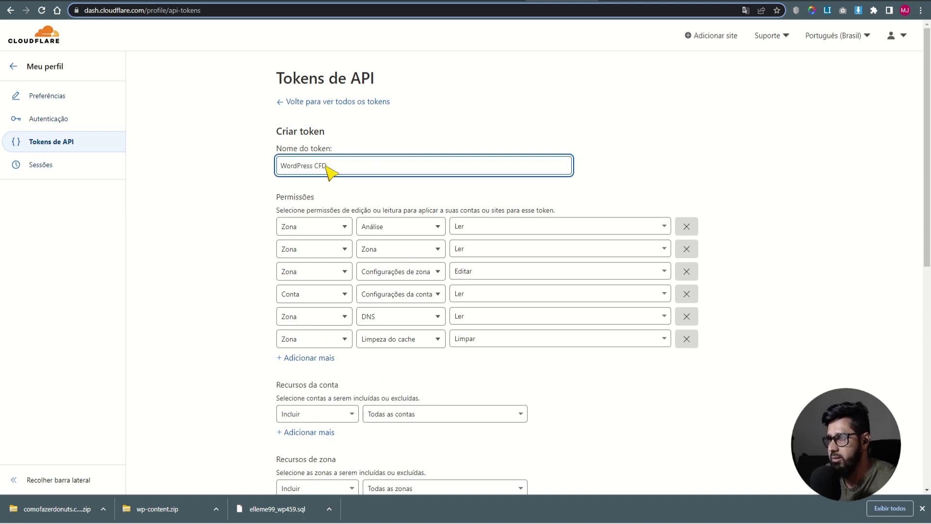
text(CFD2)
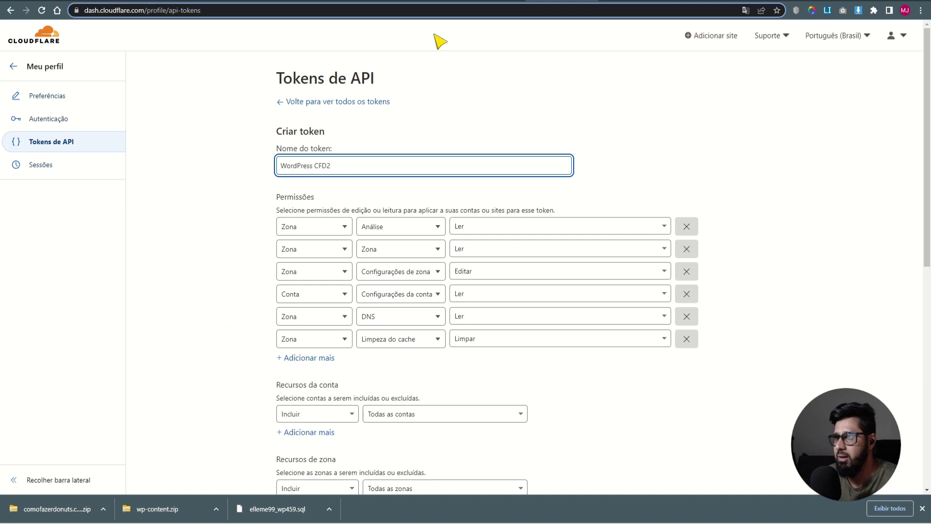
drag(354, 165, 314, 167)
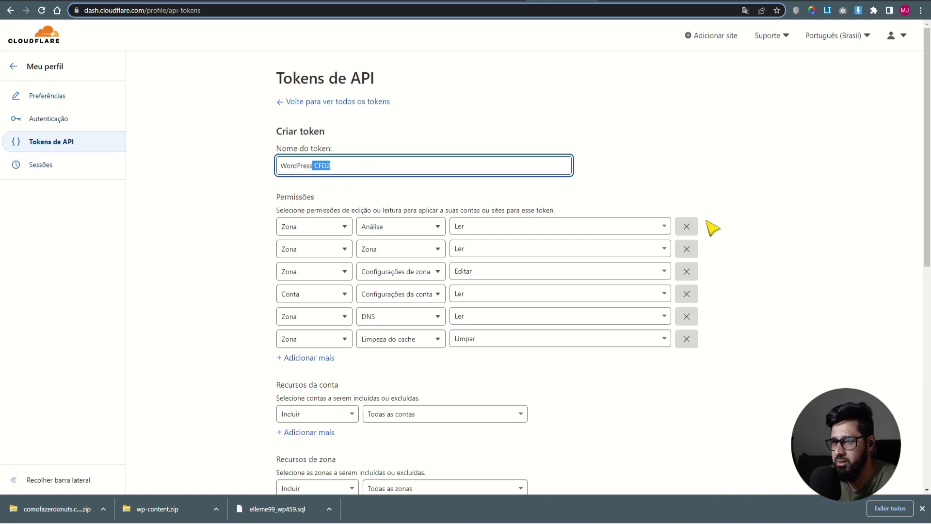
click(504, 285)
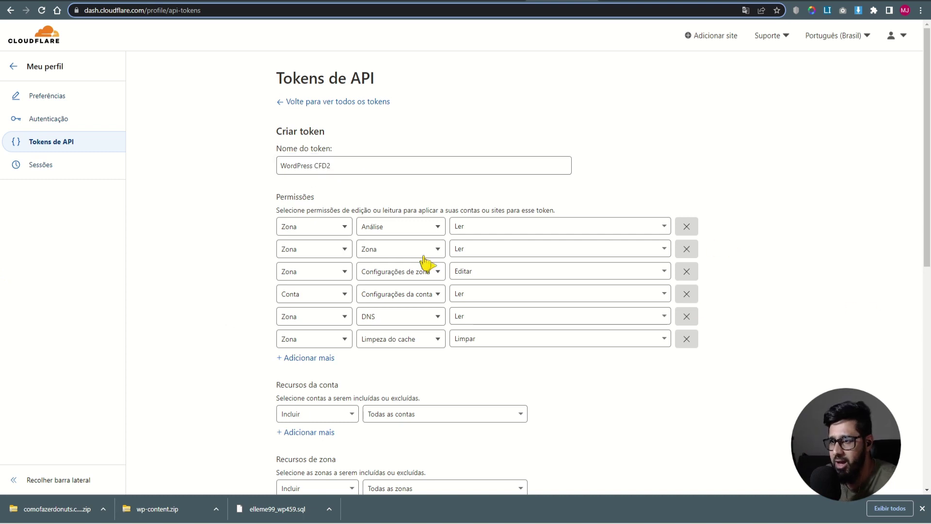
- Limit the token to the business account and zone comofazerdonuts.com, create it, and copy it
scroll(459, 381, down, 3)
click(407, 264)
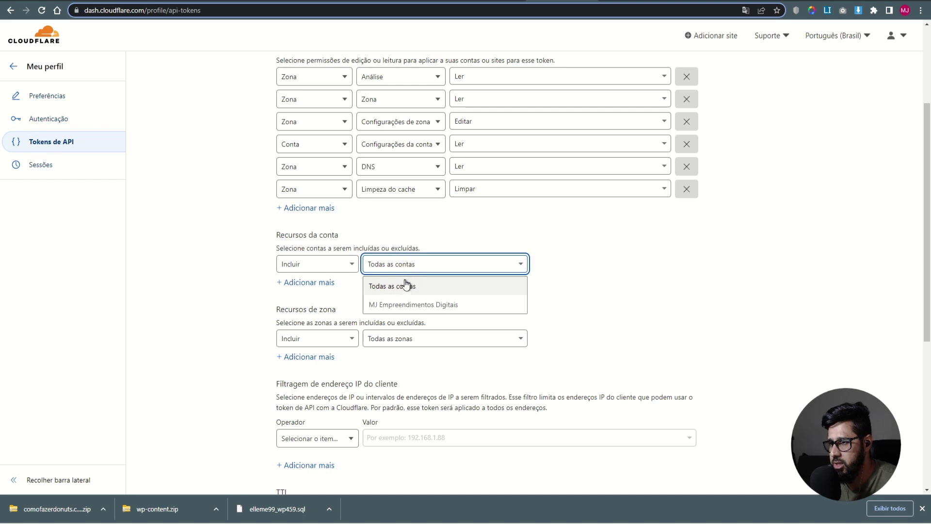
click(402, 302)
scroll(397, 298, down, 2)
click(404, 239)
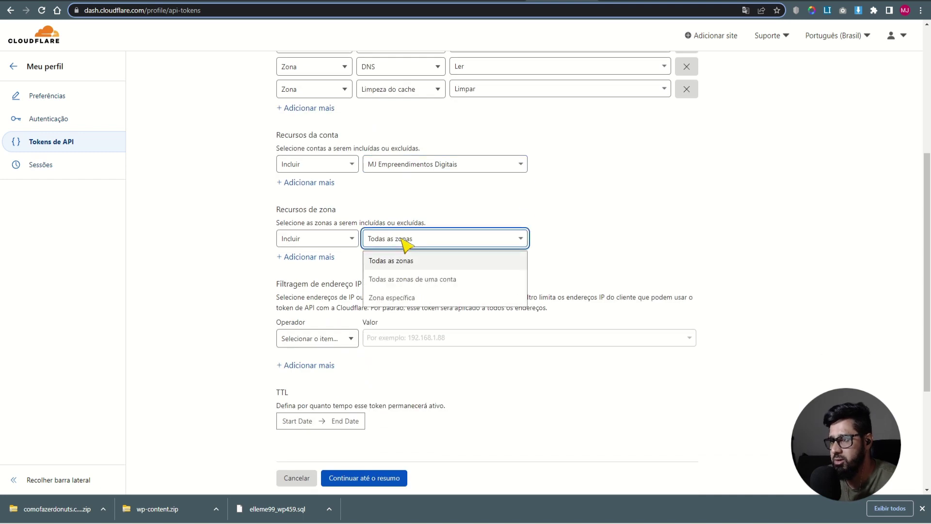
click(403, 297)
click(571, 244)
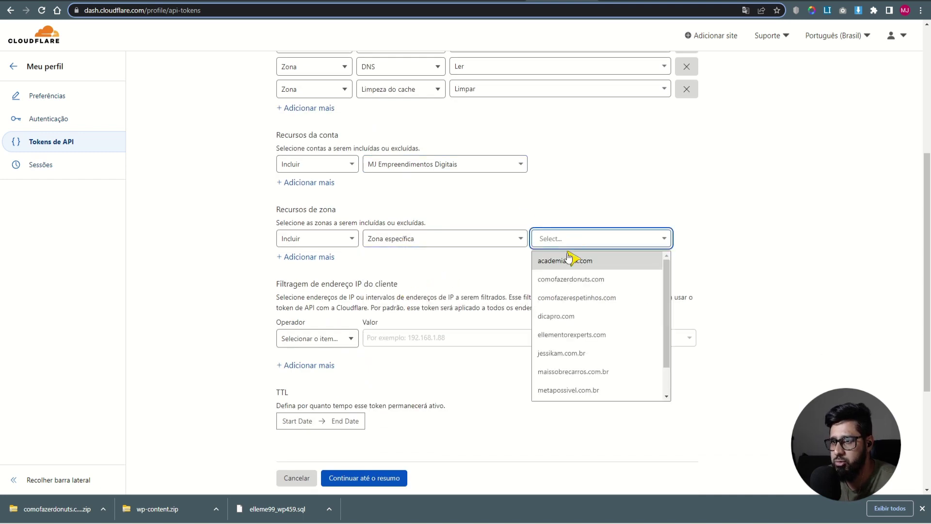
click(568, 280)
scroll(478, 386, down, 4)
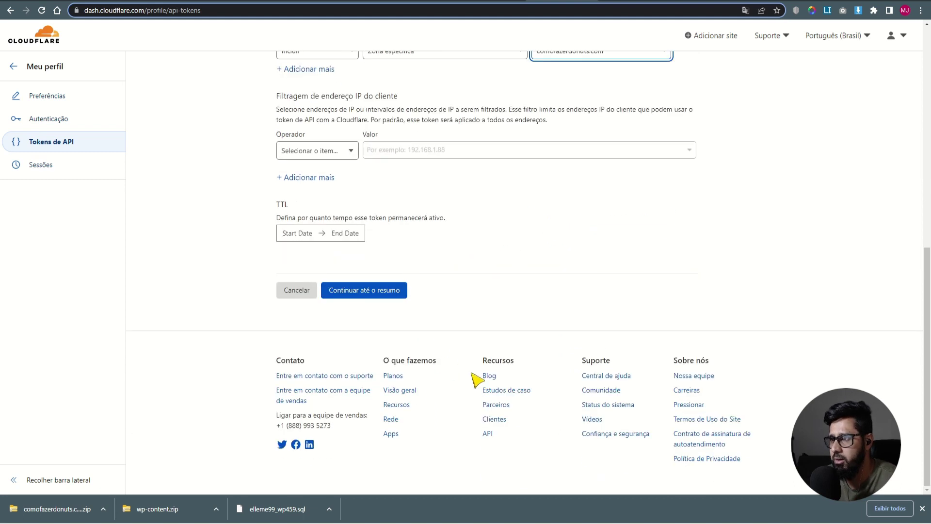
click(352, 290)
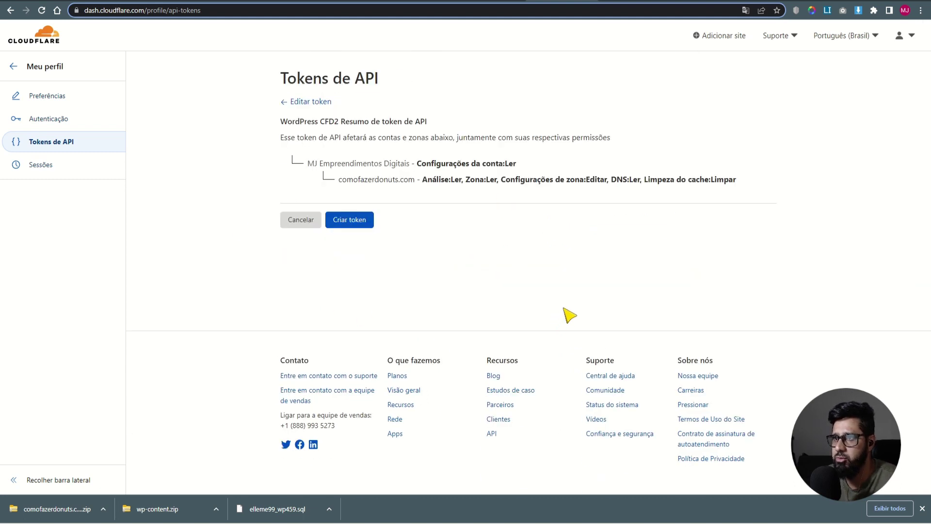
click(350, 220)
click(446, 147)
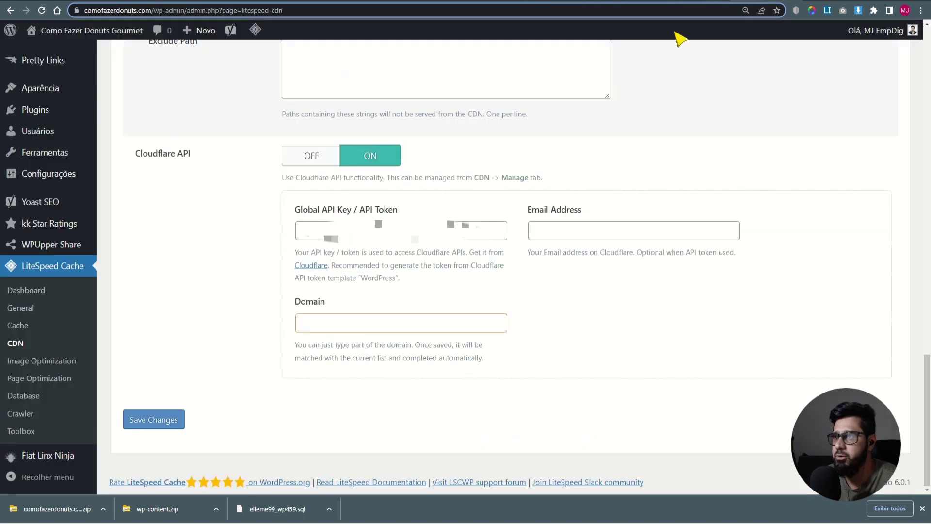
- Enter the Cloudflare account e-mail and domain comofazerdonuts.com, then save the CDN settings
click(574, 232)
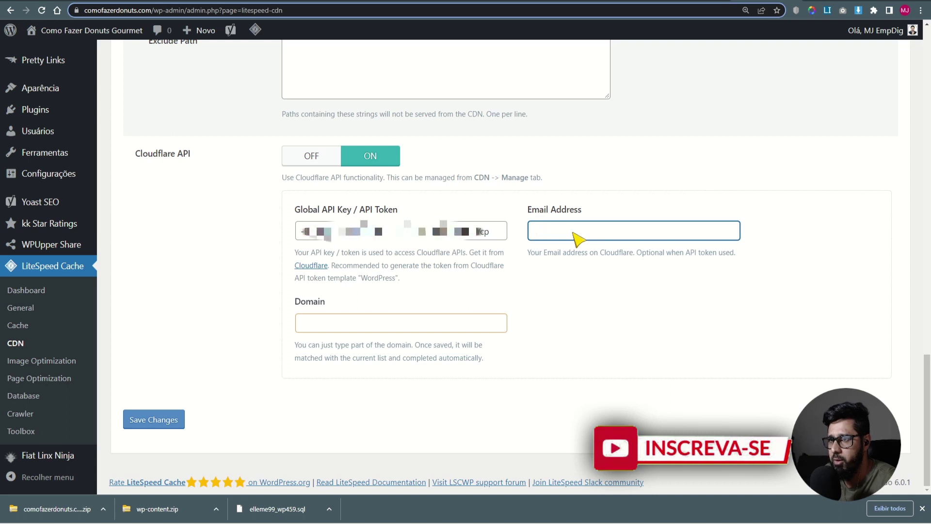
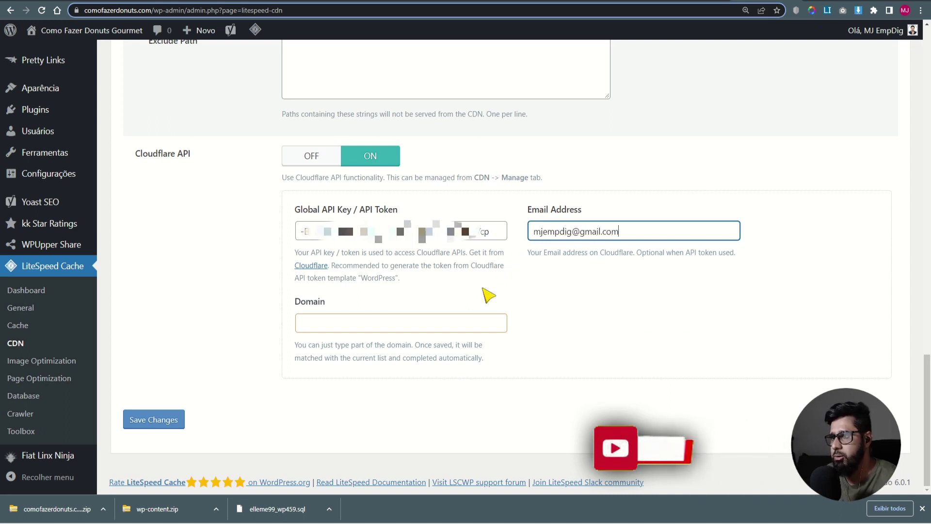
click(153, 10)
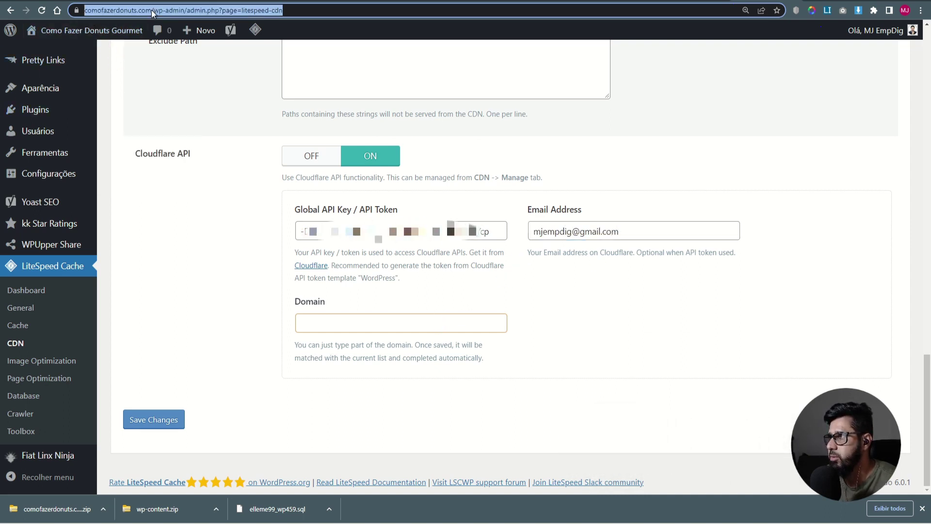
drag(149, 10, 111, 10)
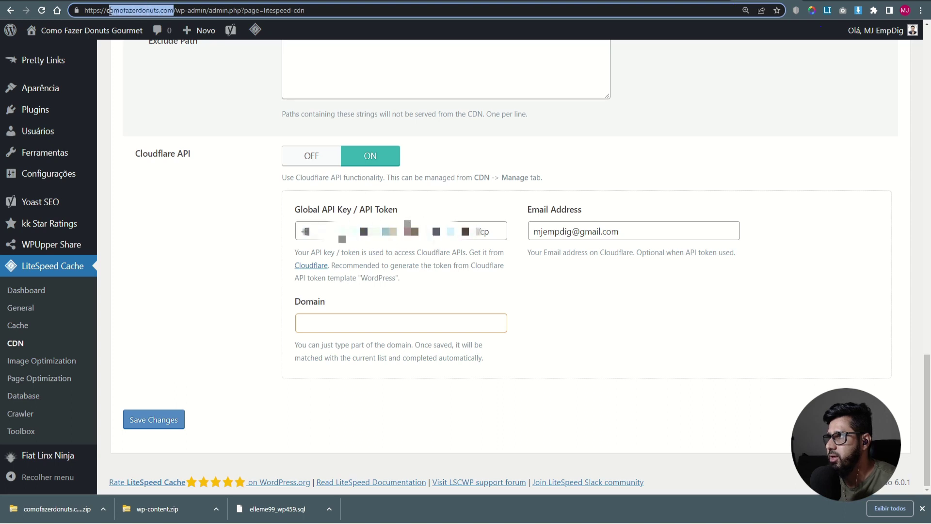
key(ctrl+c)
click(375, 324)
key(ctrl+v)
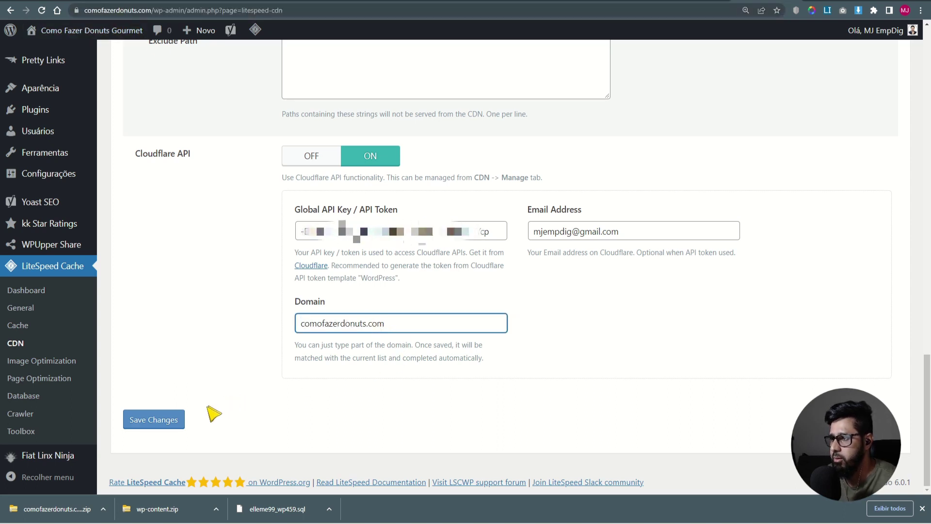
click(162, 420)
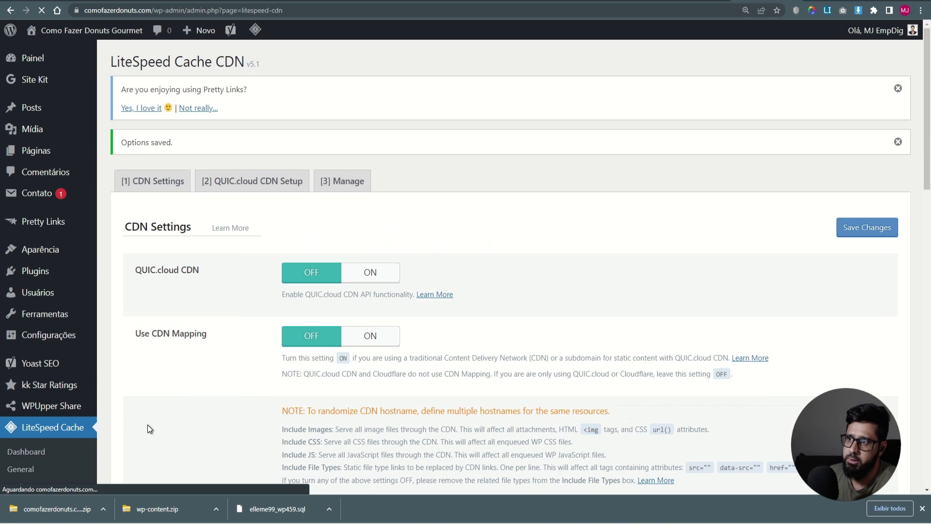
scroll(177, 442, down, 15)
scroll(177, 442, down, 7)
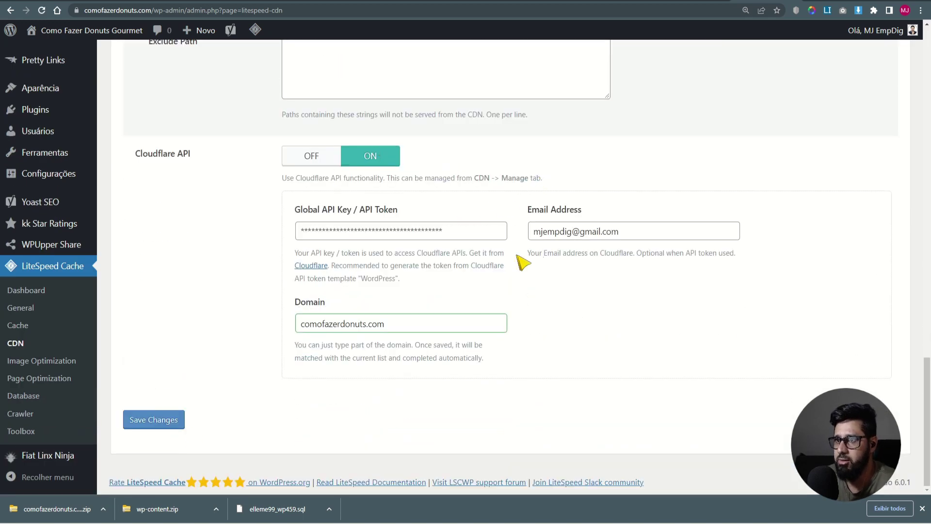
scroll(265, 327, up, 20)
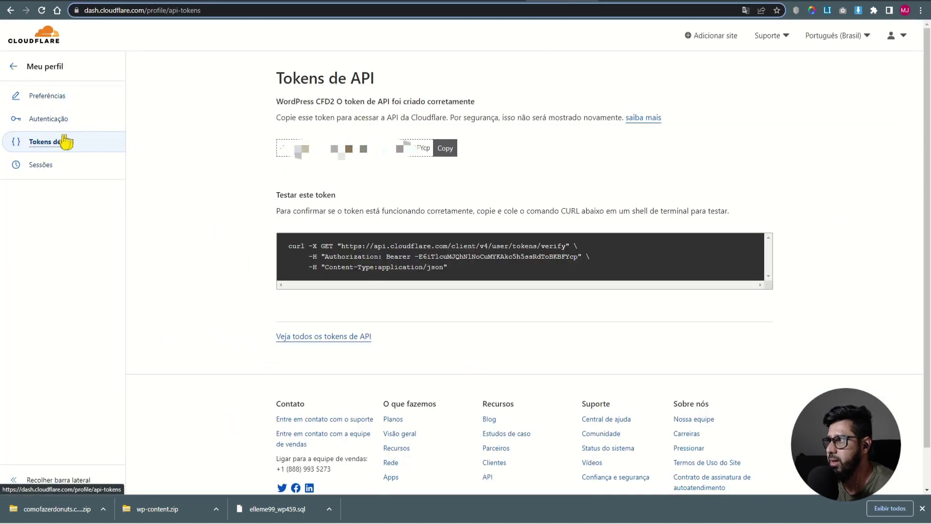
- Switch the root A and www DNS records for comofazerdonuts.com to proxied
click(14, 68)
click(36, 141)
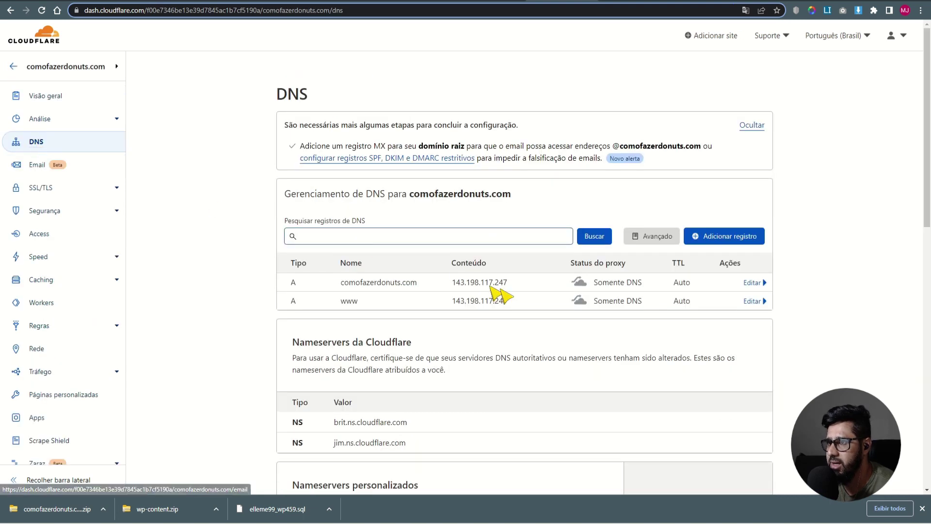
click(750, 283)
click(582, 316)
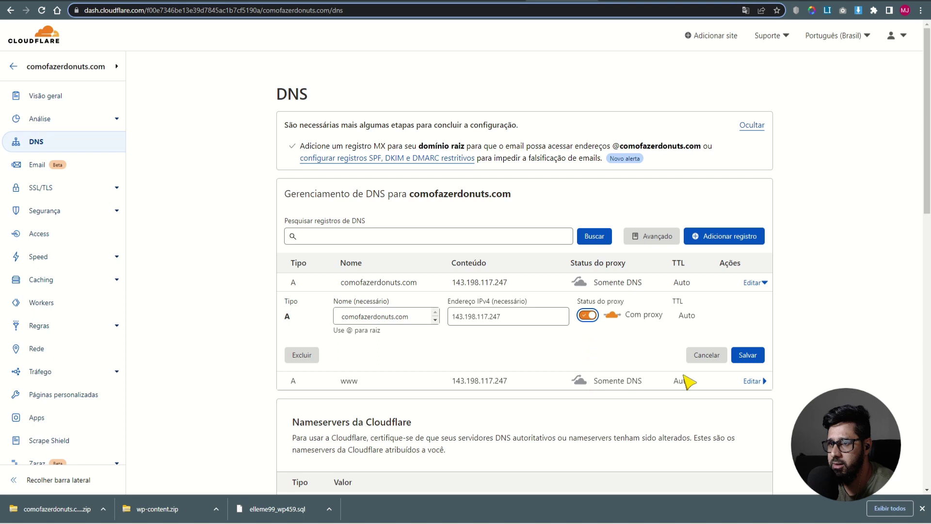
click(751, 355)
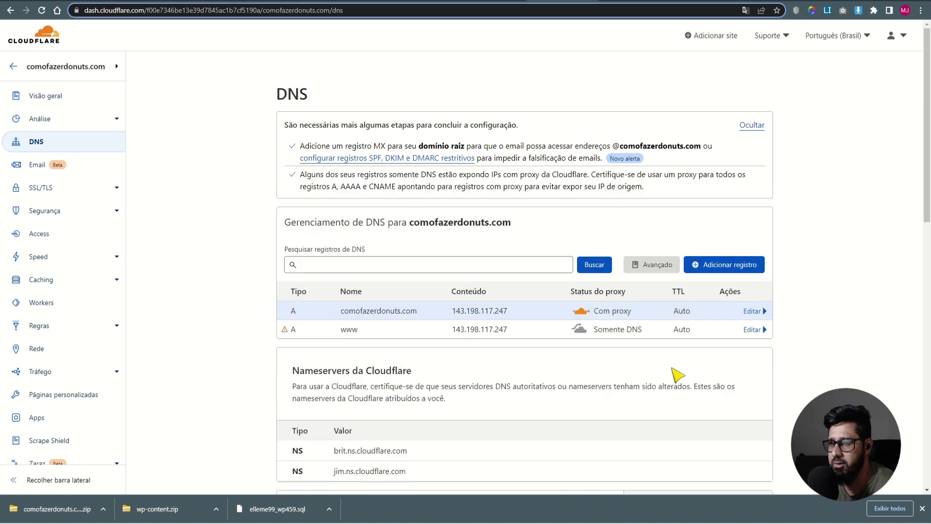
click(756, 329)
click(587, 362)
click(760, 402)
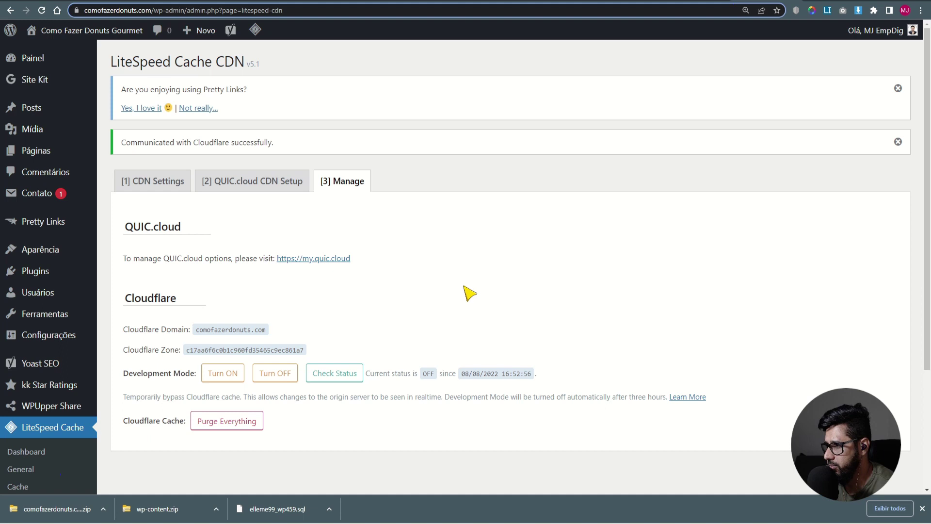
- Look over LiteSpeed's CDN settings and the Image Optimization summary
click(153, 181)
scroll(48, 315, down, 2)
click(35, 257)
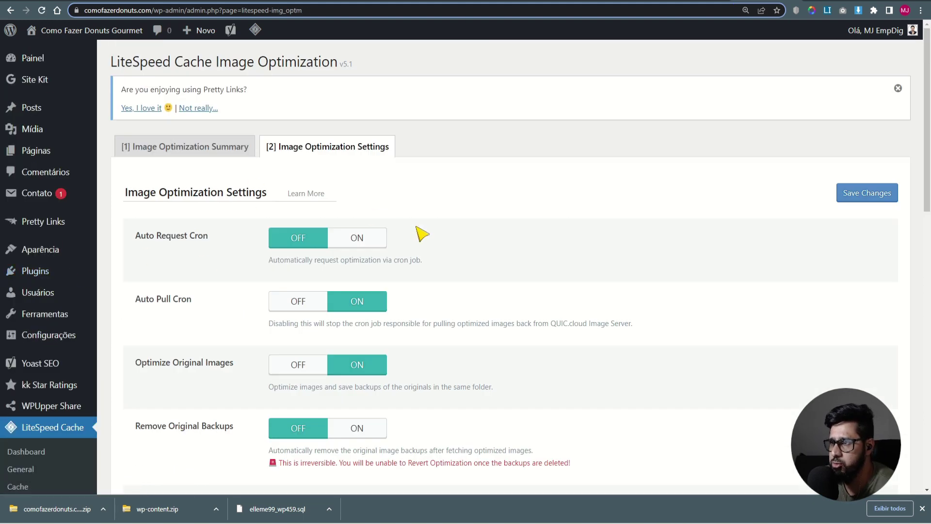
scroll(214, 359, down, 10)
scroll(221, 359, up, 10)
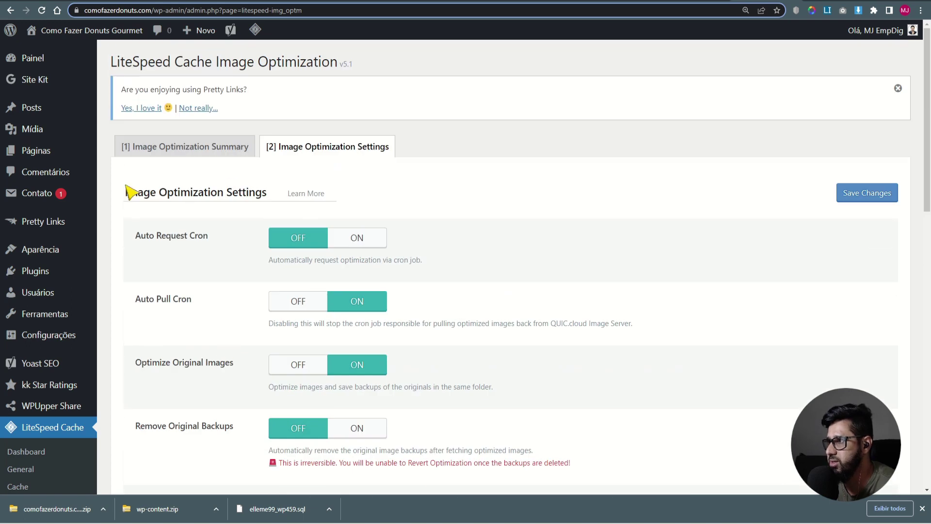
click(196, 146)
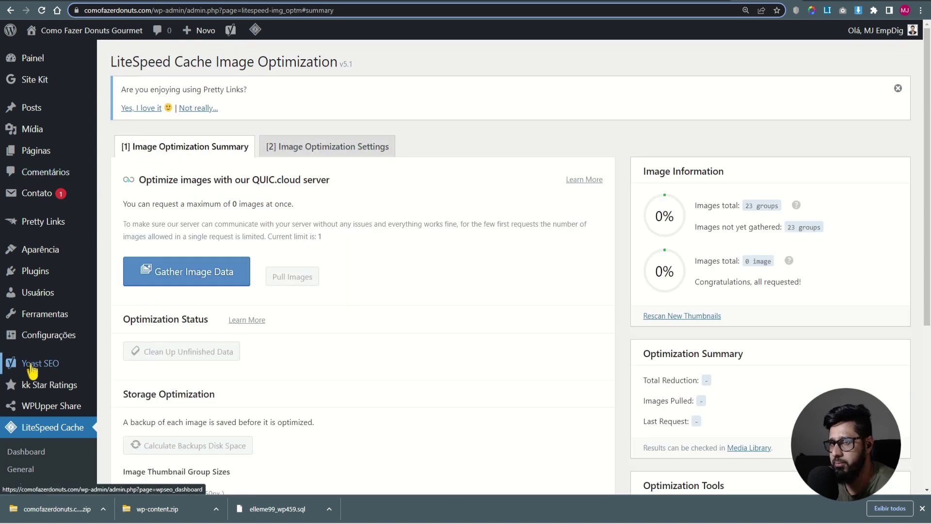
scroll(29, 388, down, 3)
click(31, 390)
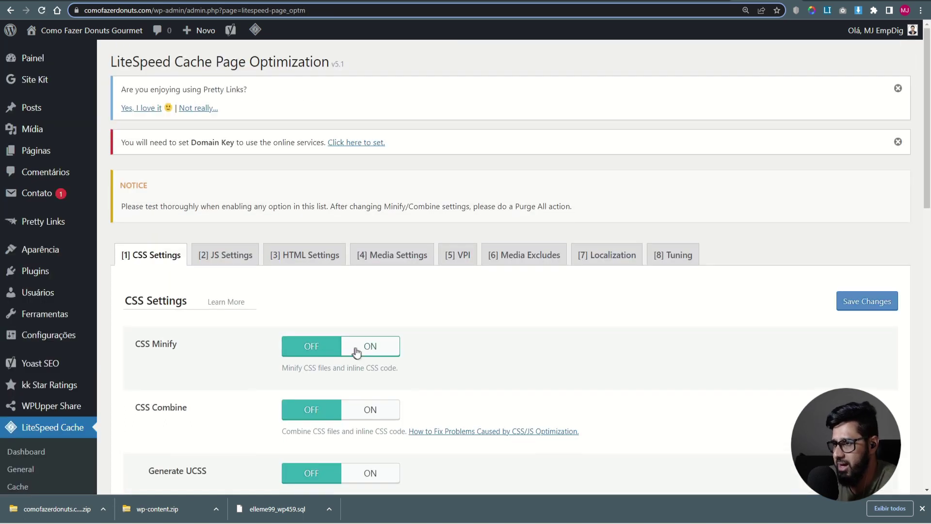
- Turn on CSS Minify, UCSS Inline and CCSS Per URL, set Font Display to Swap, and save
click(361, 348)
scroll(201, 350, down, 4)
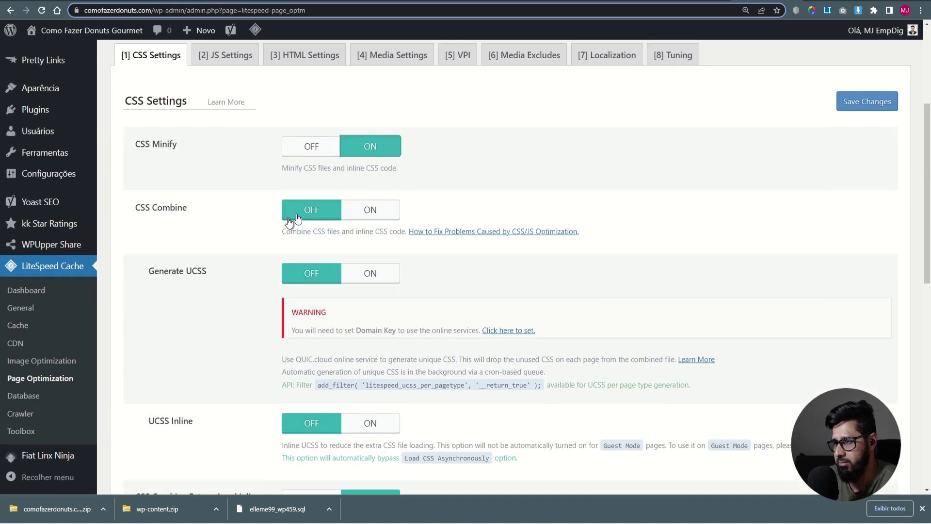
scroll(383, 214, down, 2)
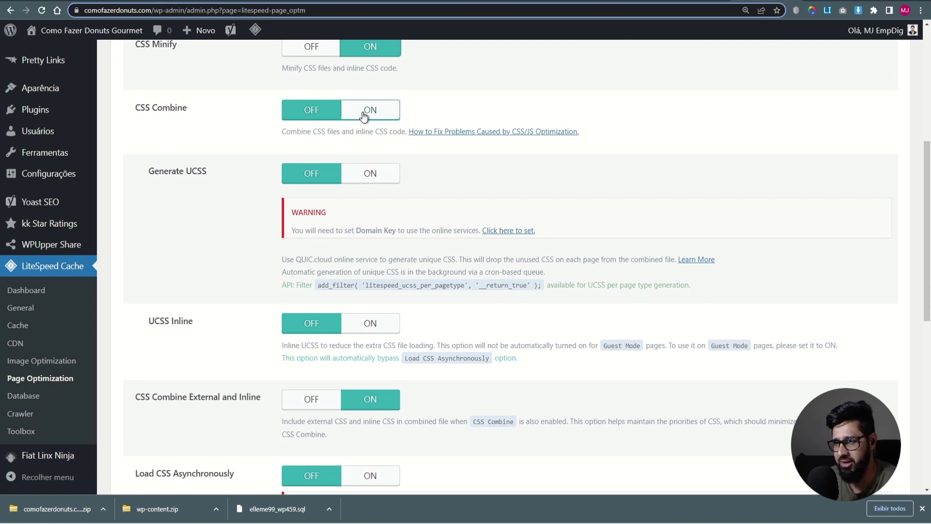
scroll(233, 213, down, 3)
click(367, 176)
scroll(228, 263, down, 3)
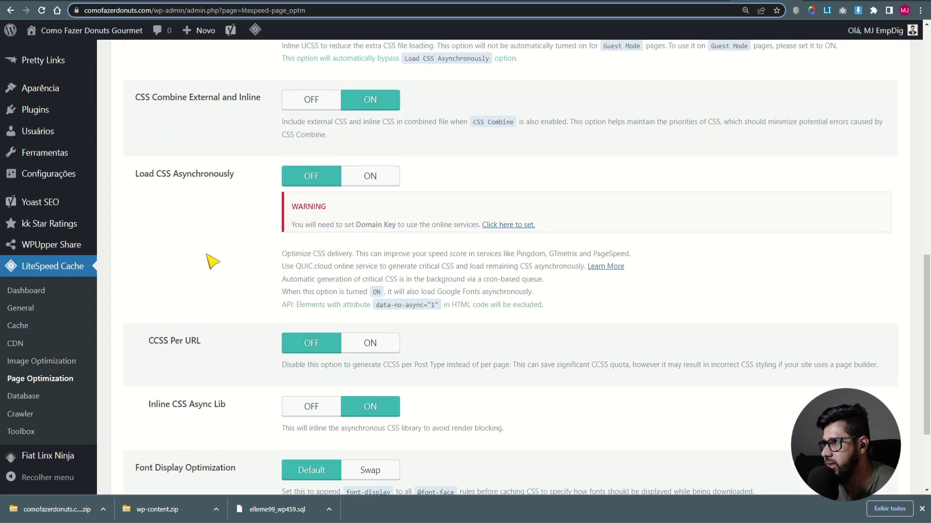
scroll(226, 294, down, 3)
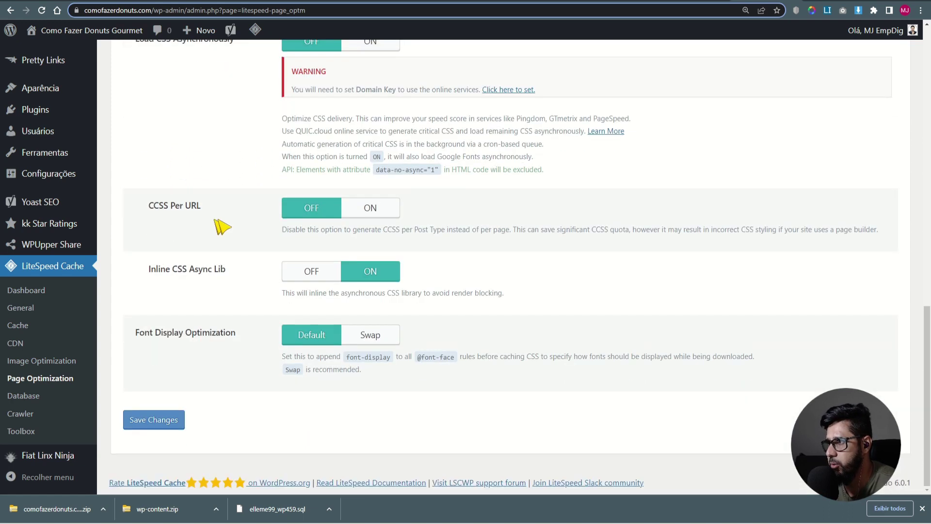
click(369, 208)
click(369, 334)
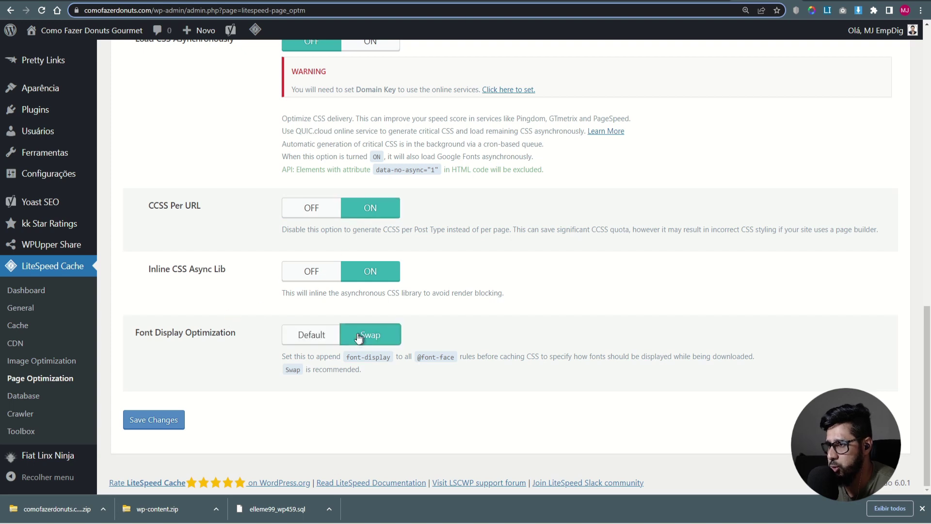
click(152, 421)
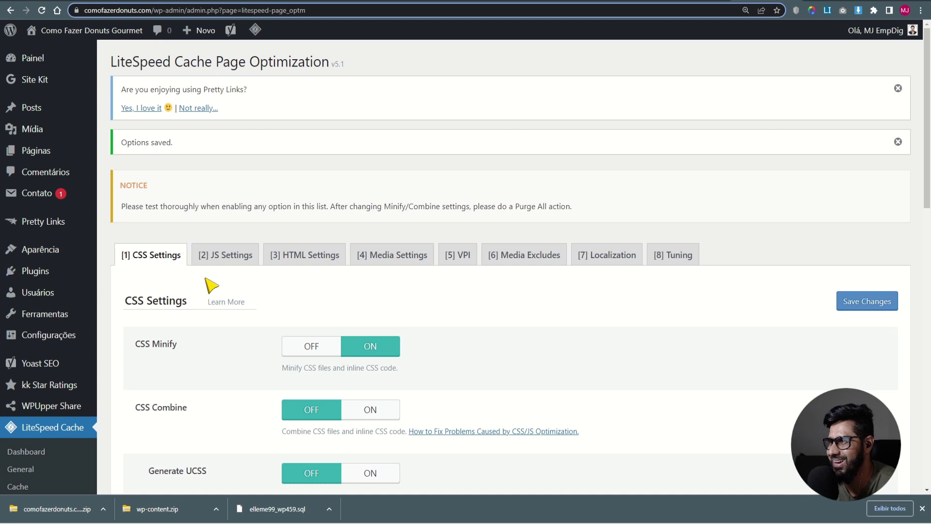
click(223, 255)
- Turn on JS Minify, set Load JS Deferred to Deferred, and save the JS settings
click(356, 346)
scroll(352, 356, down, 1)
scroll(352, 356, down, 4)
scroll(278, 301, down, 1)
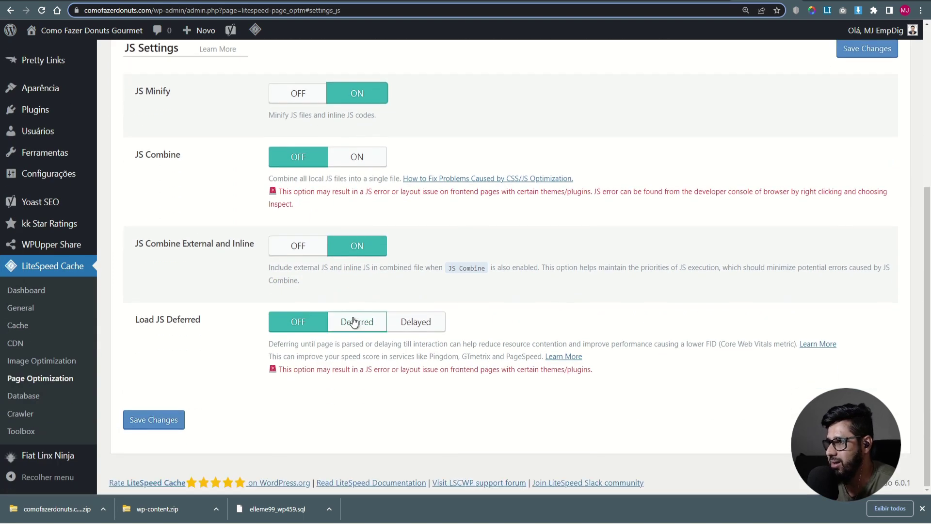
click(176, 420)
click(367, 324)
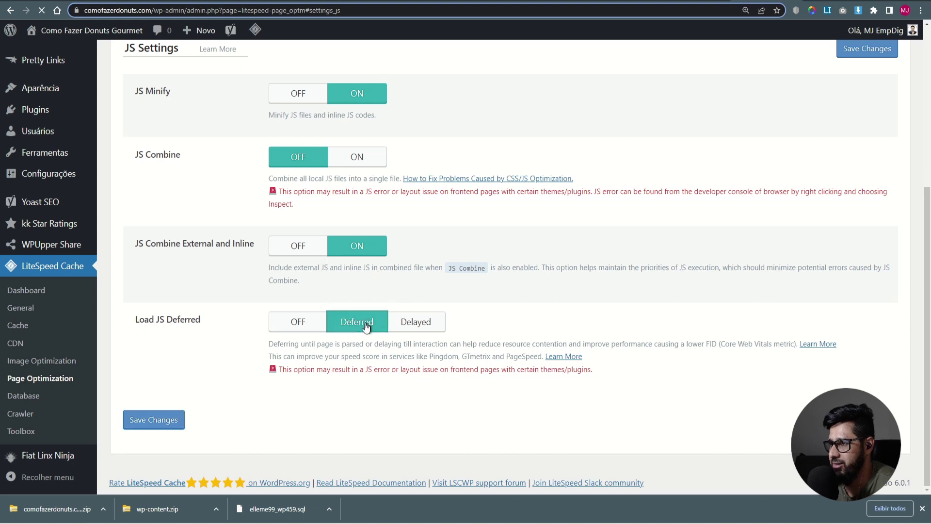
scroll(353, 420, down, 6)
click(353, 327)
click(176, 421)
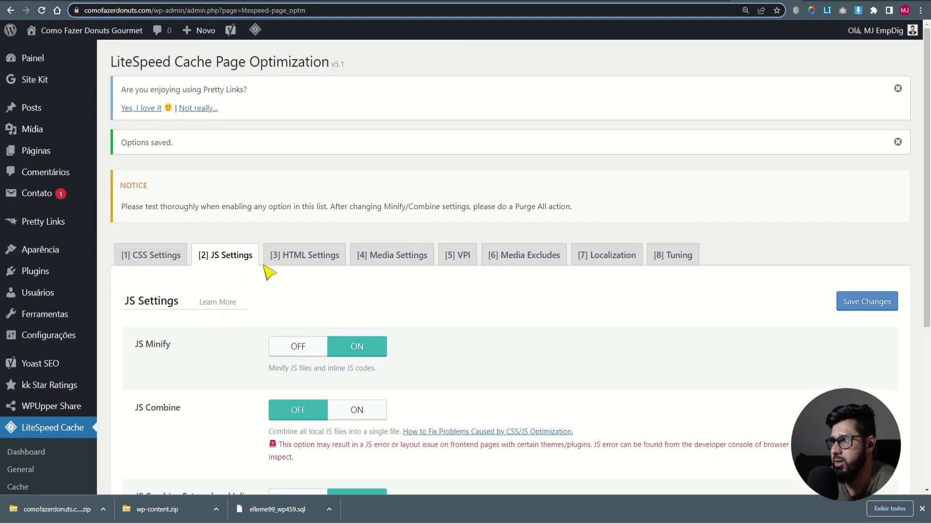
- In HTML Settings, turn on HTML Minify and DNS Prefetch Control
click(291, 256)
click(366, 348)
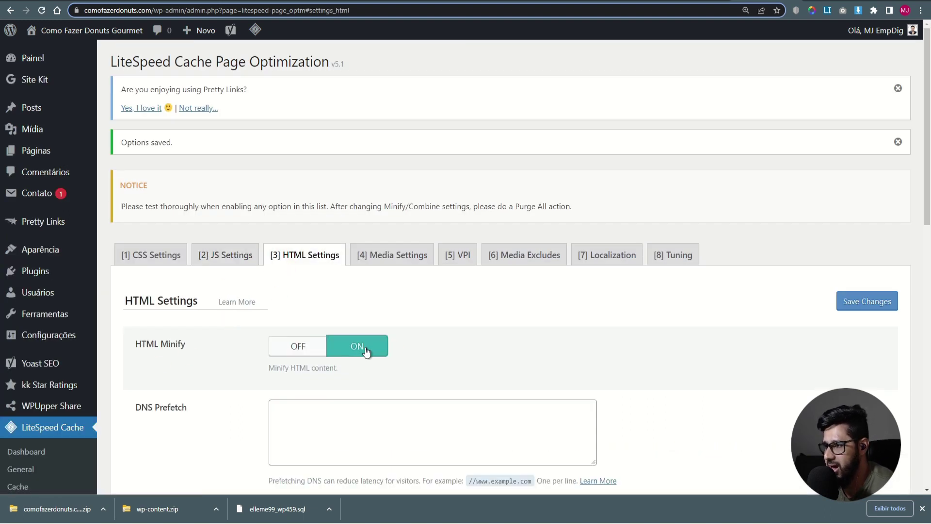
scroll(366, 350, down, 5)
scroll(132, 285, down, 3)
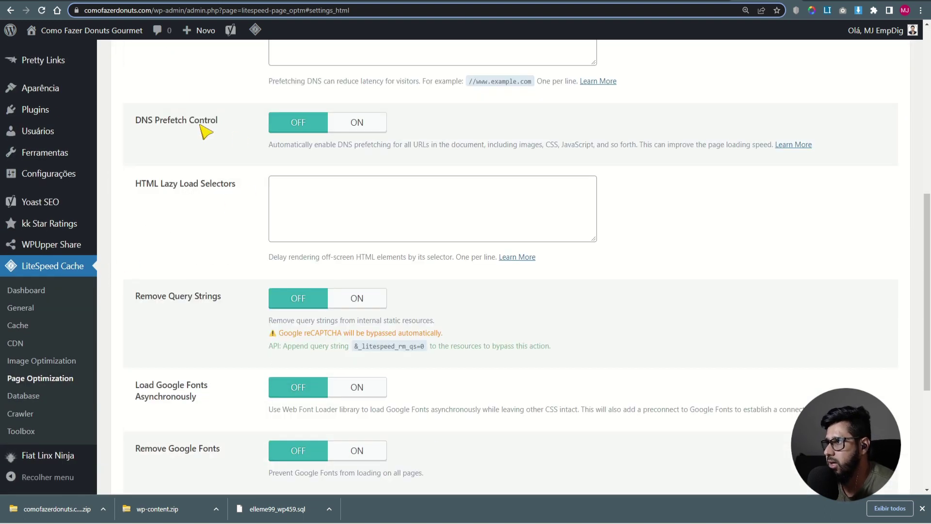
click(319, 123)
- Load Google Fonts asynchronously and remove Google Fonts, emoji and noscript tags, leaving query strings untouched
click(357, 297)
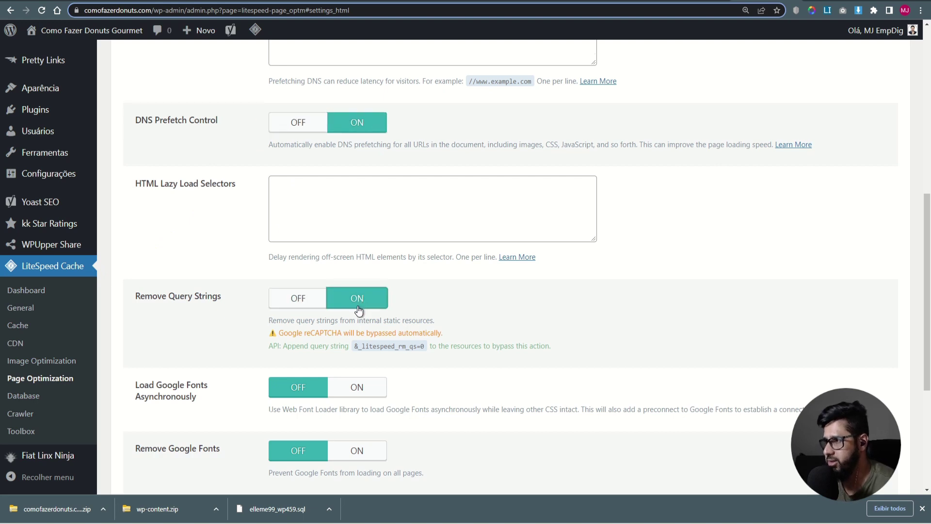
scroll(361, 303, down, 3)
click(298, 148)
click(357, 237)
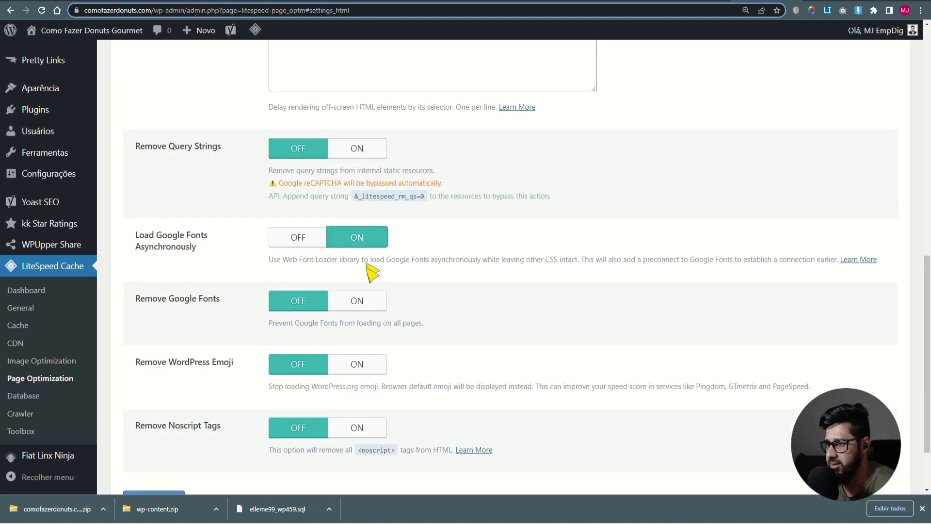
click(359, 301)
click(357, 365)
click(357, 427)
scroll(205, 416, down, 2)
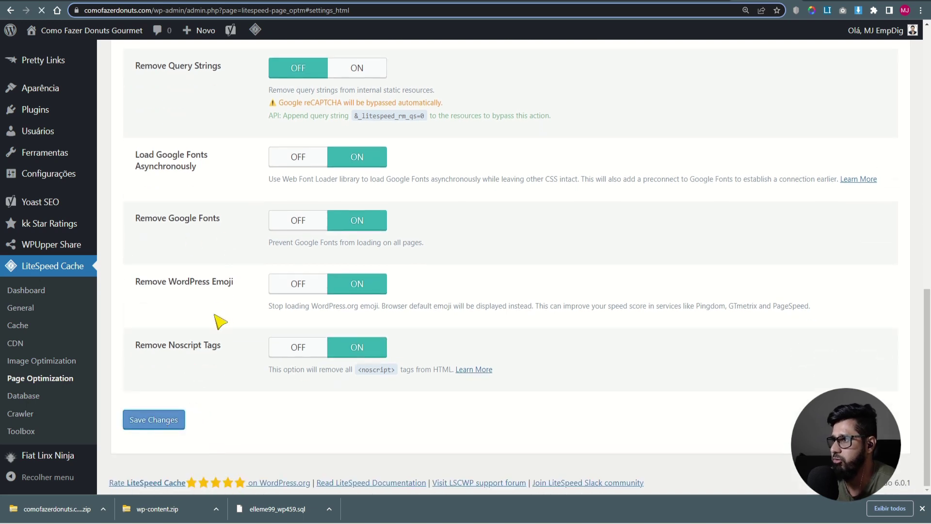
- In Media Settings, turn on Lazy Load Images and Responsive Placeholder
click(403, 256)
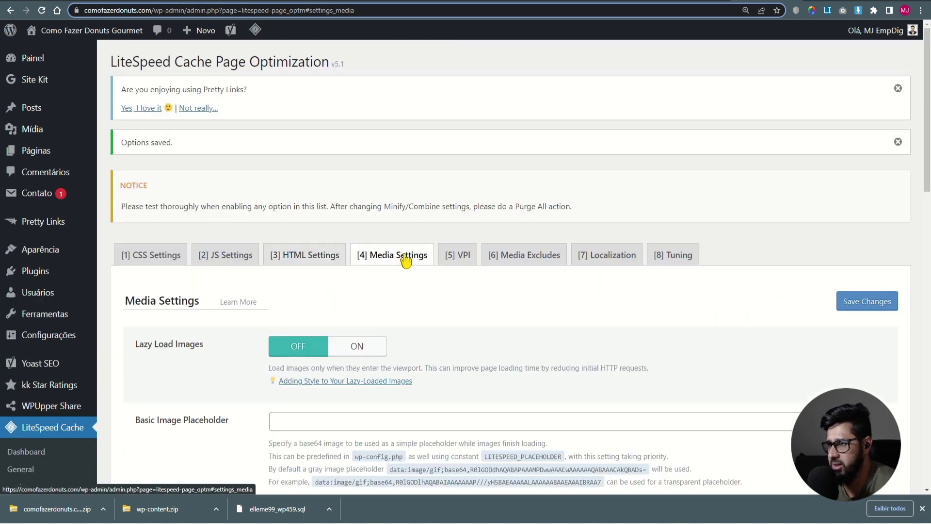
scroll(262, 333, down, 5)
click(358, 146)
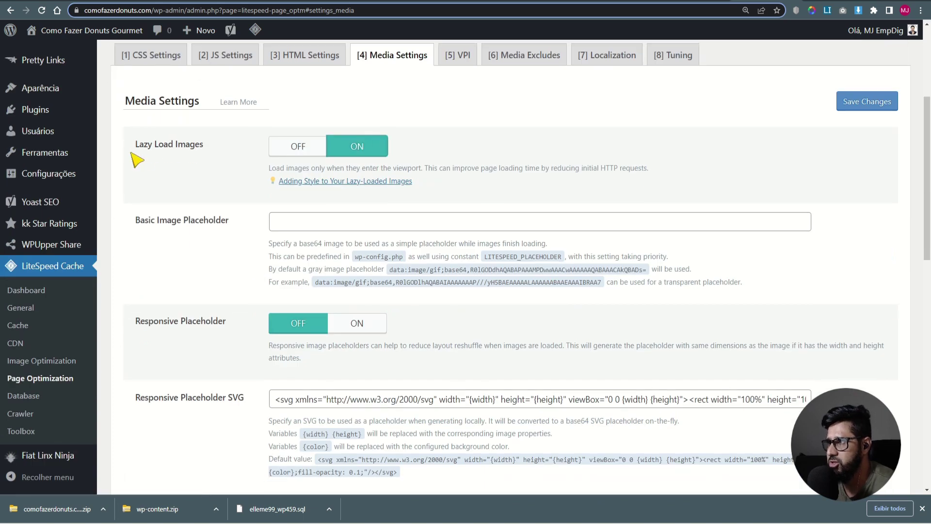
scroll(257, 295, down, 4)
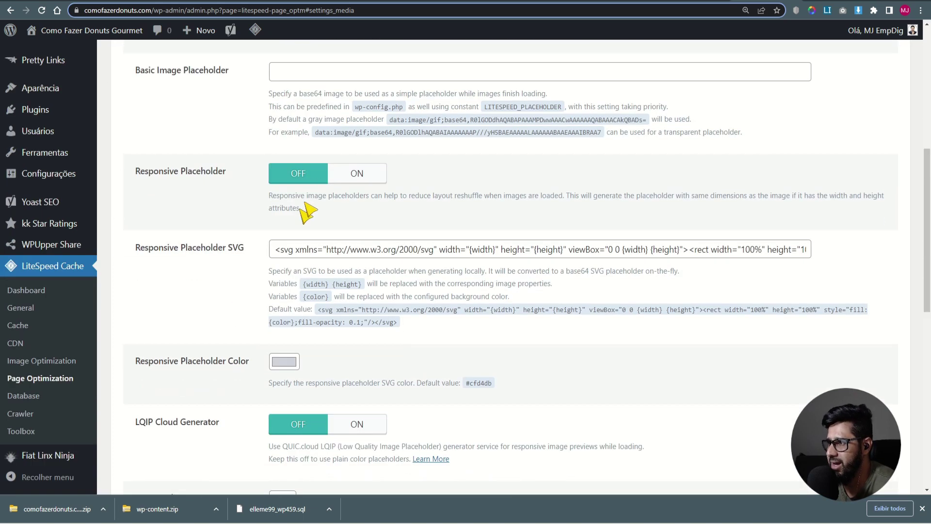
click(355, 172)
scroll(218, 189, down, 3)
scroll(235, 196, down, 2)
- Turn on LQIP Cloud Generator, Lazy Load Iframes and Add Missing Sizes, then save
click(358, 279)
scroll(357, 281, down, 4)
click(357, 360)
click(355, 425)
scroll(323, 295, down, 3)
scroll(343, 224, up, 9)
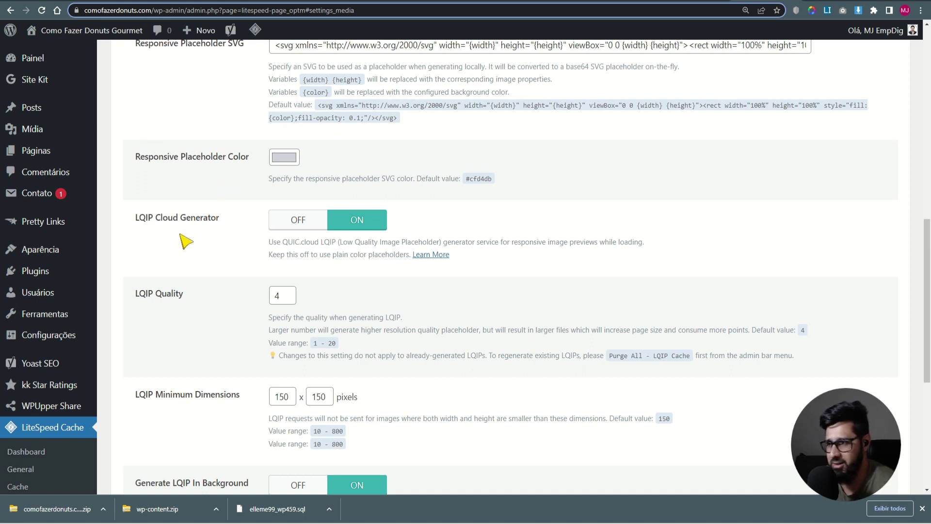
scroll(185, 241, down, 6)
scroll(218, 241, down, 3)
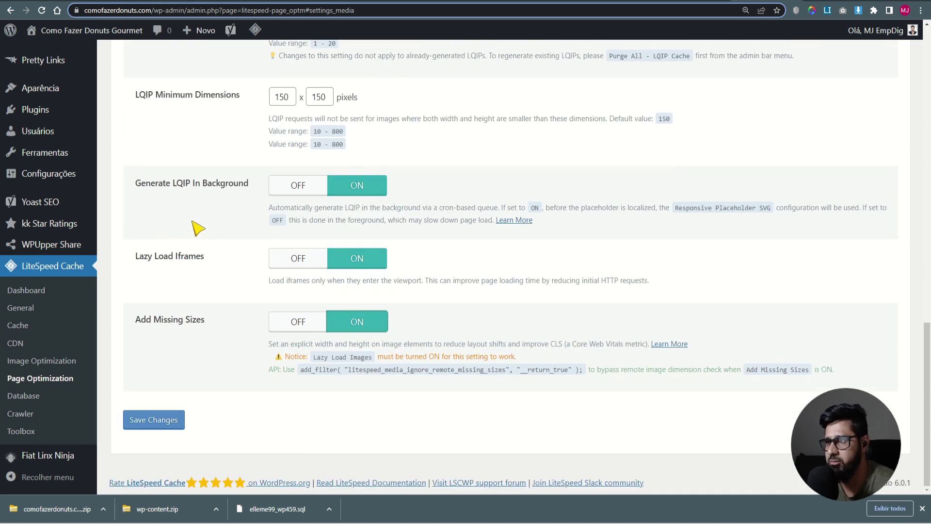
click(168, 420)
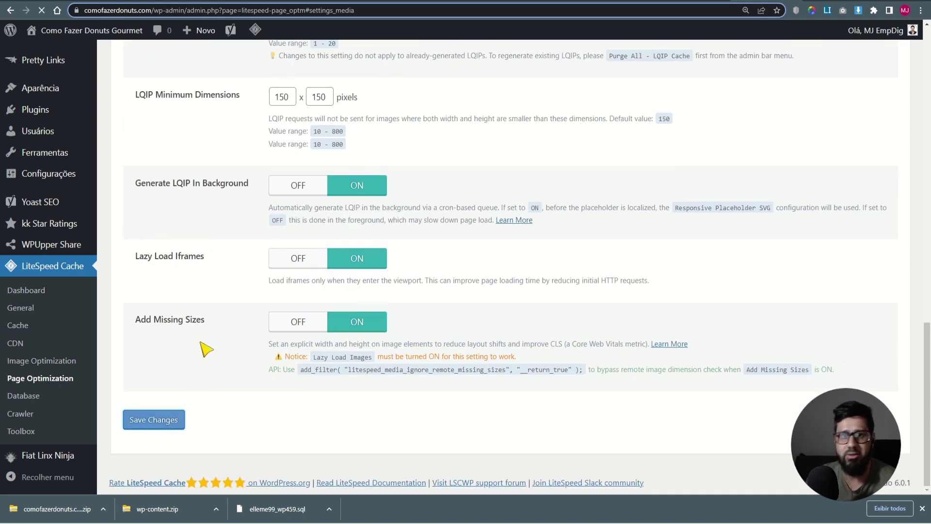
- On the VPI tab, switch Viewport Images on
click(458, 257)
click(357, 346)
scroll(322, 380, down, 2)
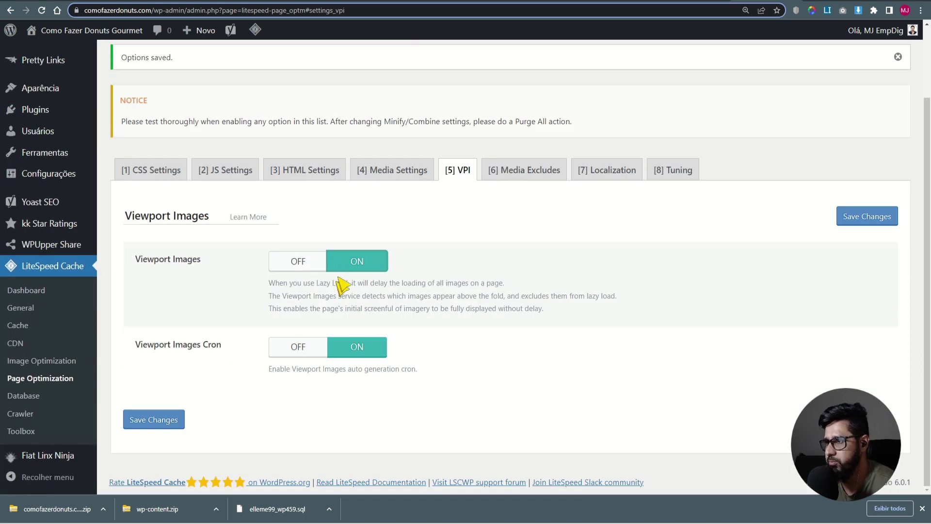
- Save the Viewport Images setting, glance over Media Excludes, and visit the live homepage
click(149, 412)
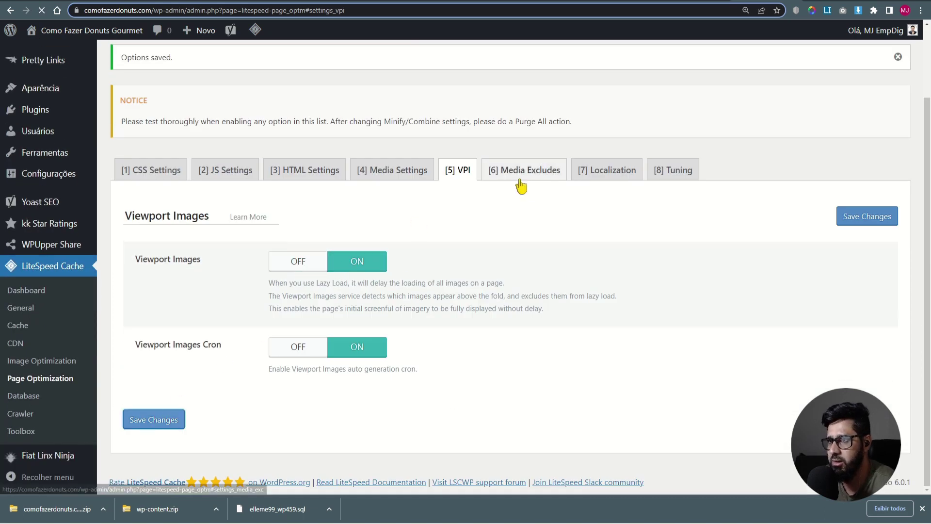
click(524, 258)
scroll(524, 262, down, 3)
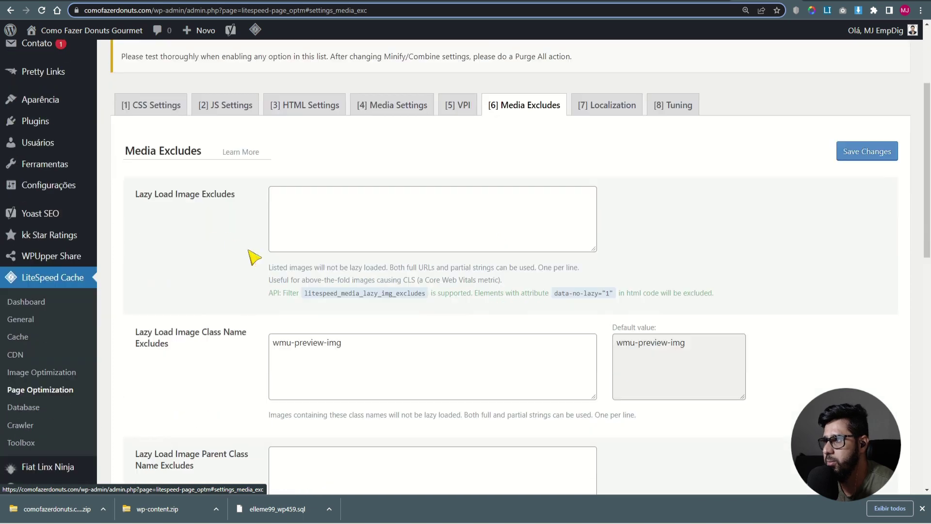
click(45, 52)
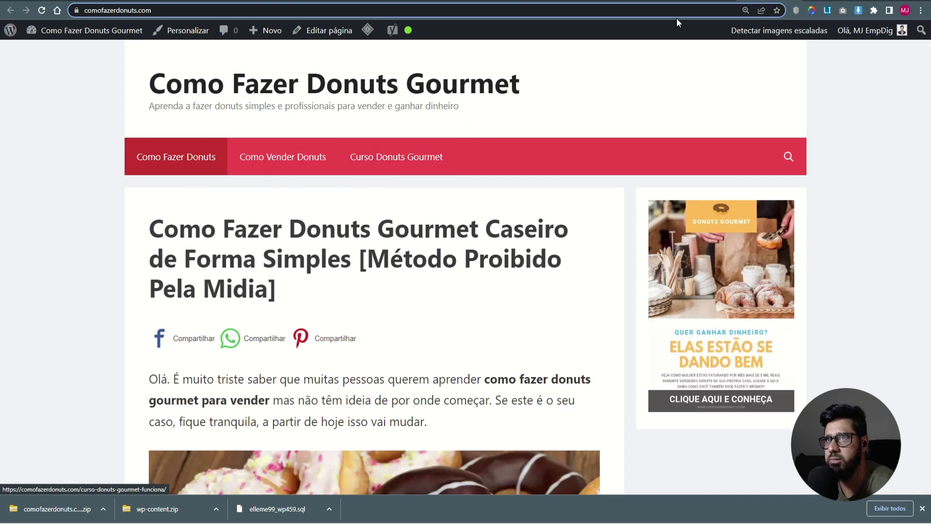
- Return from the 404 article page to LiteSpeed's Media Excludes settings
key(alt+Left)
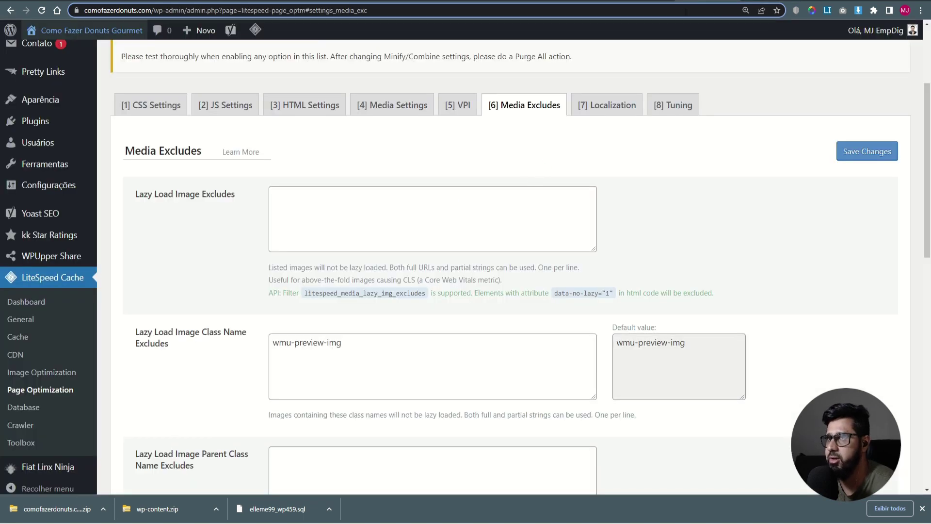
scroll(499, 235, down, 12)
scroll(507, 224, up, 6)
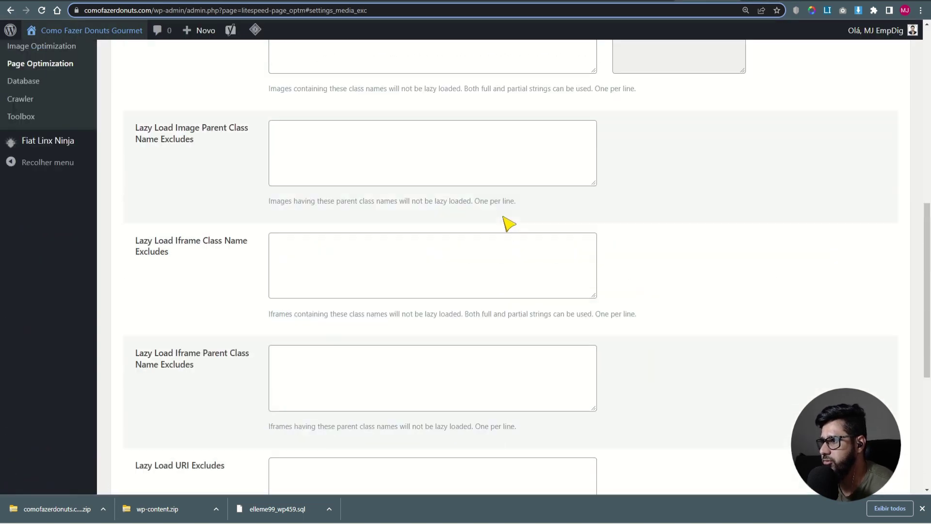
- In Localization, turn on Gravatar Cache, Gravatar Cache Cron and Localize Resources, then save
scroll(507, 224, up, 10)
click(602, 254)
scroll(602, 262, down, 1)
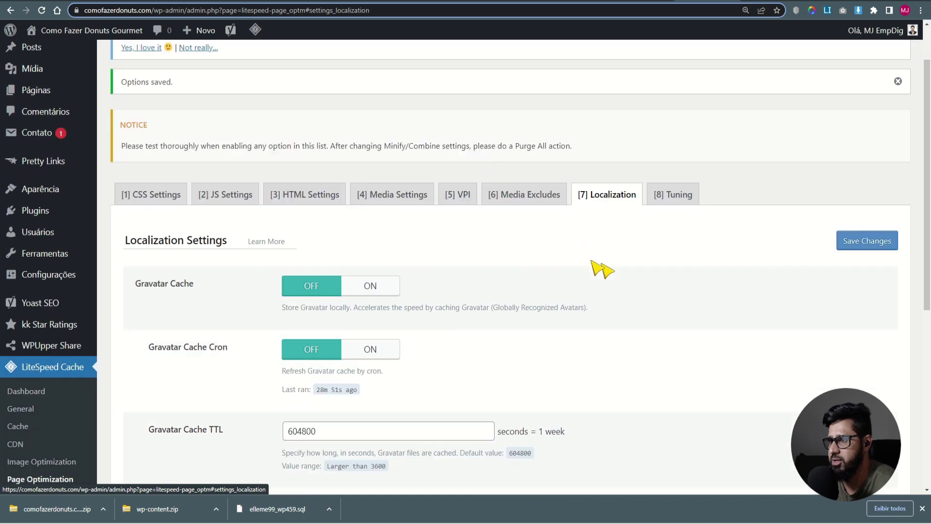
scroll(603, 269, down, 3)
click(369, 148)
click(375, 208)
scroll(293, 248, down, 3)
click(364, 218)
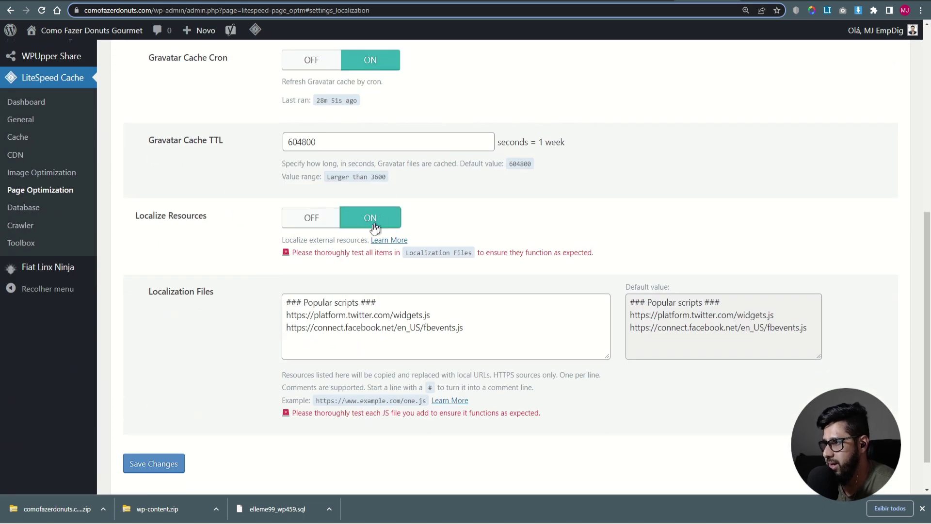
scroll(203, 412, down, 1)
click(176, 423)
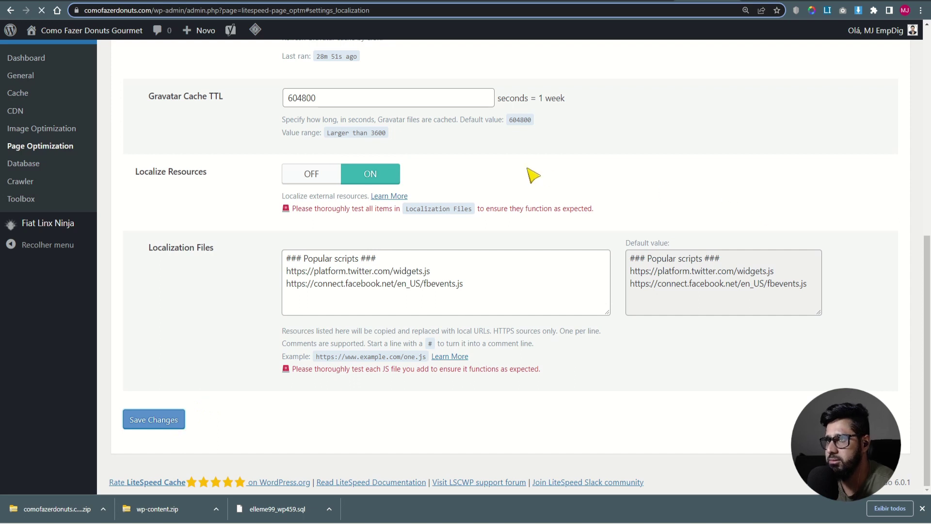
- Look over LiteSpeed's Tuning settings
scroll(223, 267, down, 3)
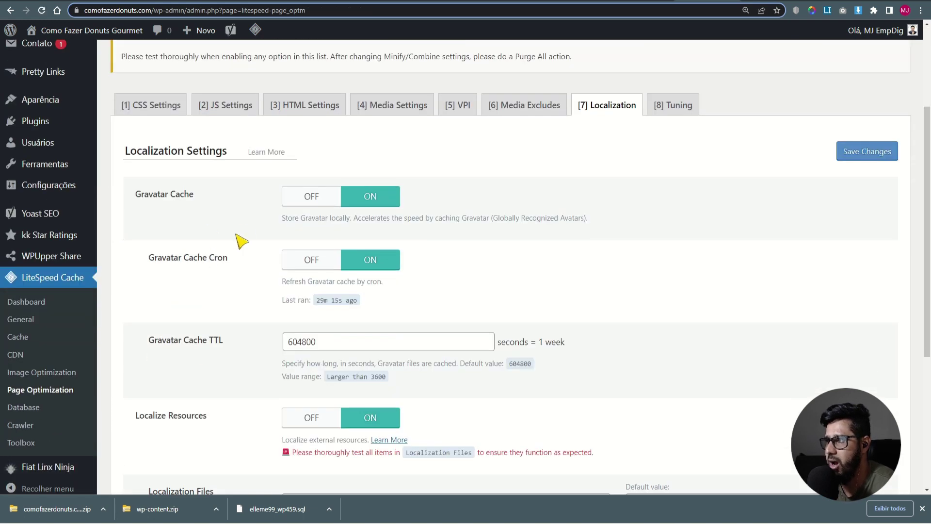
click(683, 103)
scroll(603, 277, down, 12)
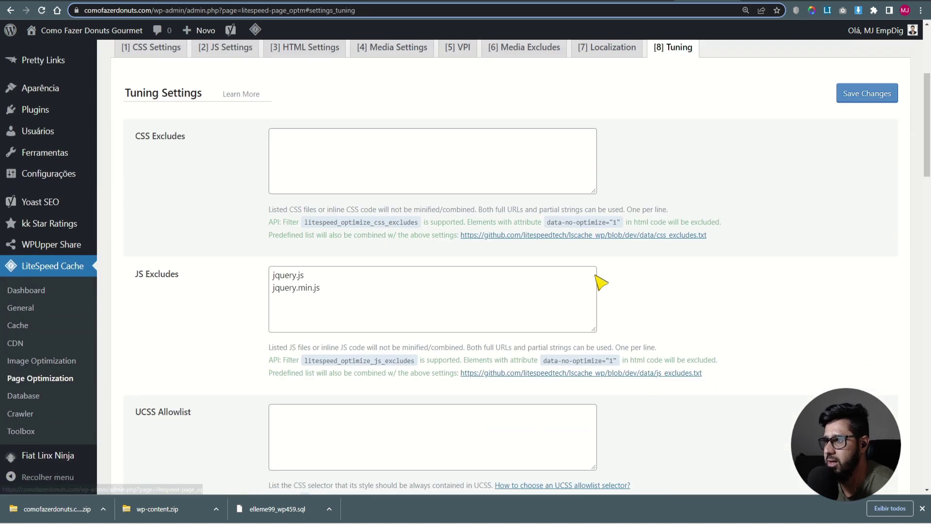
scroll(270, 248, down, 10)
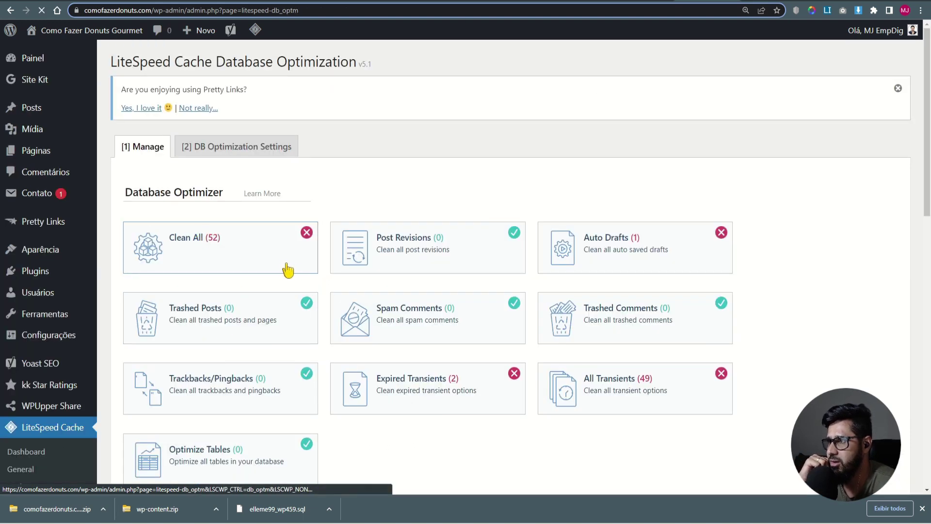
- Review the Database Optimizer cleanup summary, then Purge All LiteSpeed caches from the admin bar
scroll(291, 274, down, 9)
scroll(291, 280, down, 5)
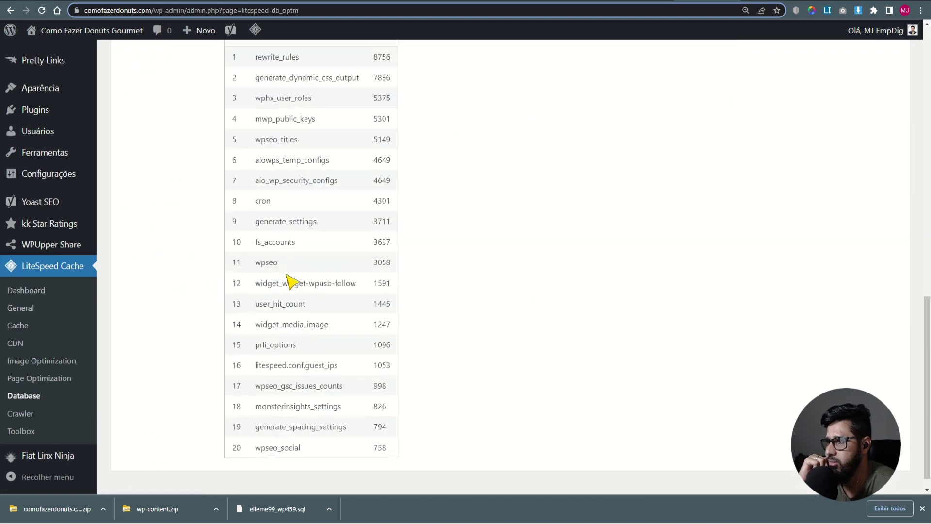
scroll(291, 281, up, 5)
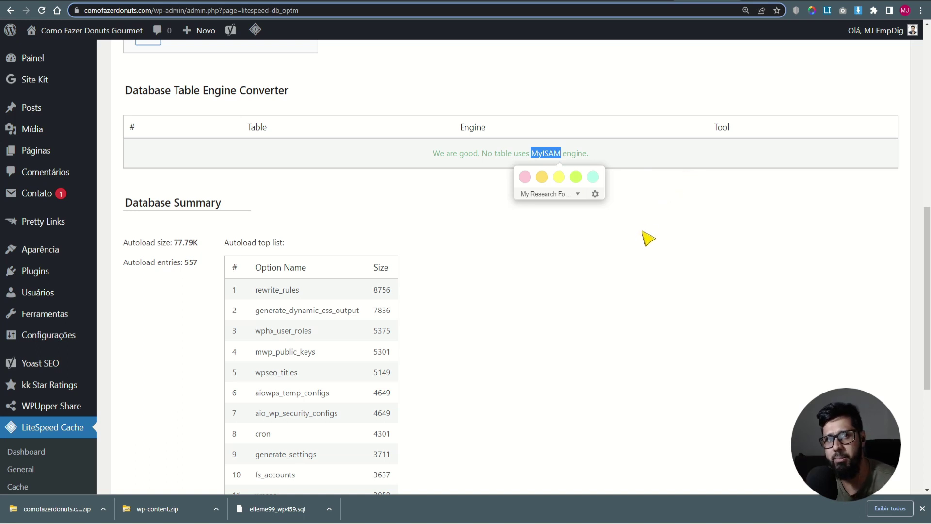
click(623, 301)
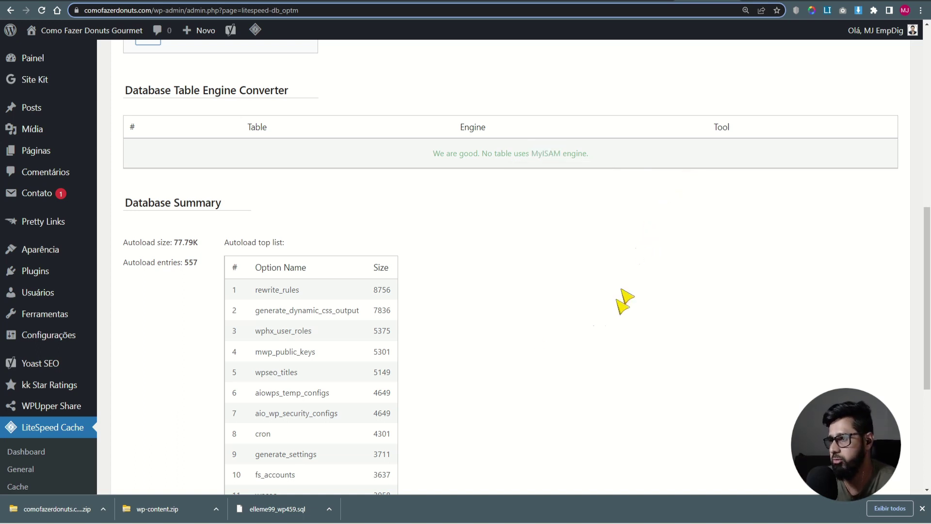
scroll(532, 339, down, 5)
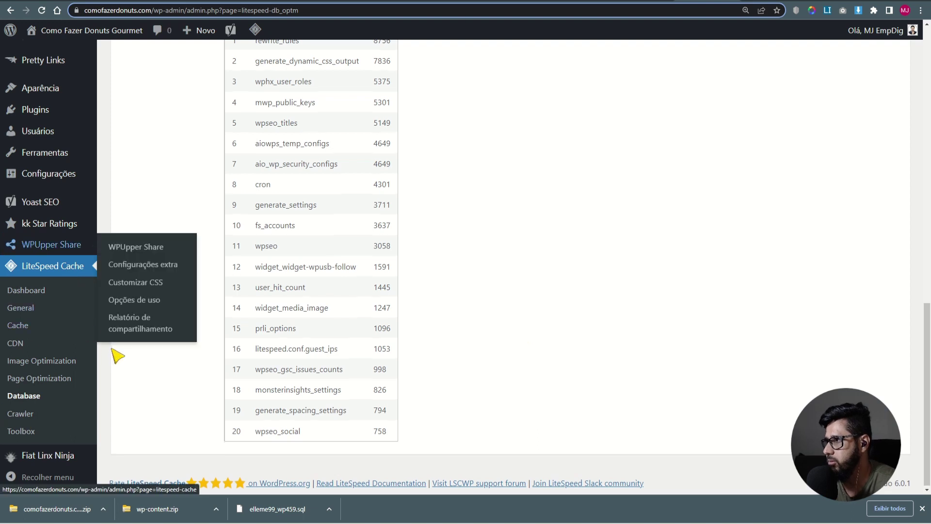
scroll(116, 349, up, 12)
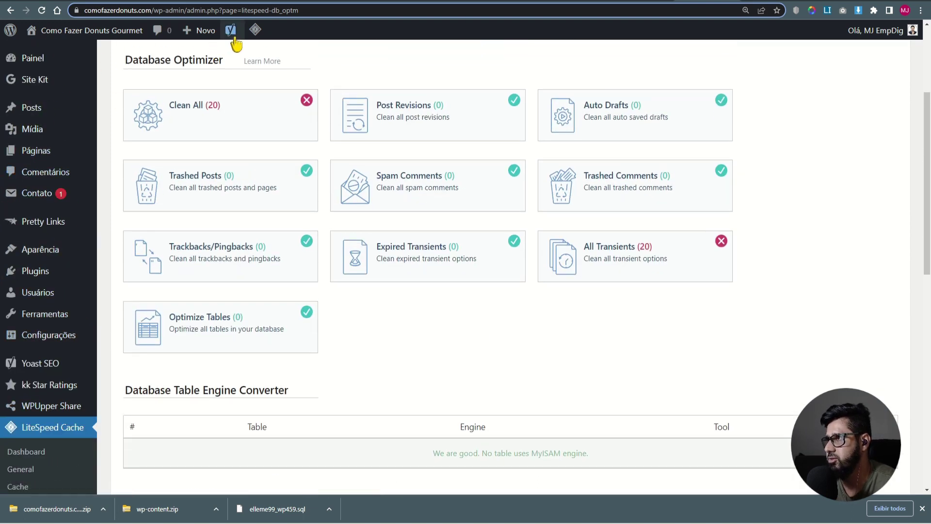
mouse_move(255, 30)
click(264, 103)
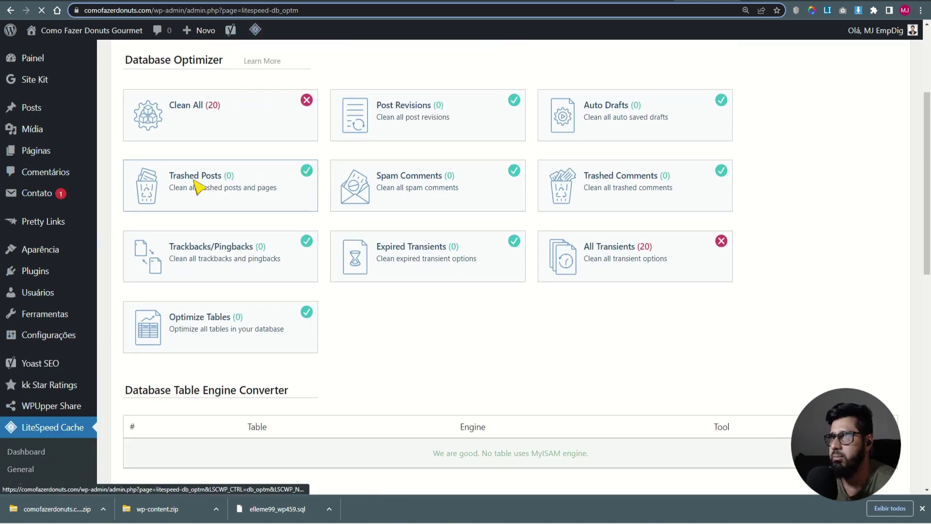
- Open the Como Vender Donuts and Curso Donuts Gourmet menu pages, finding both return 404
click(750, 0)
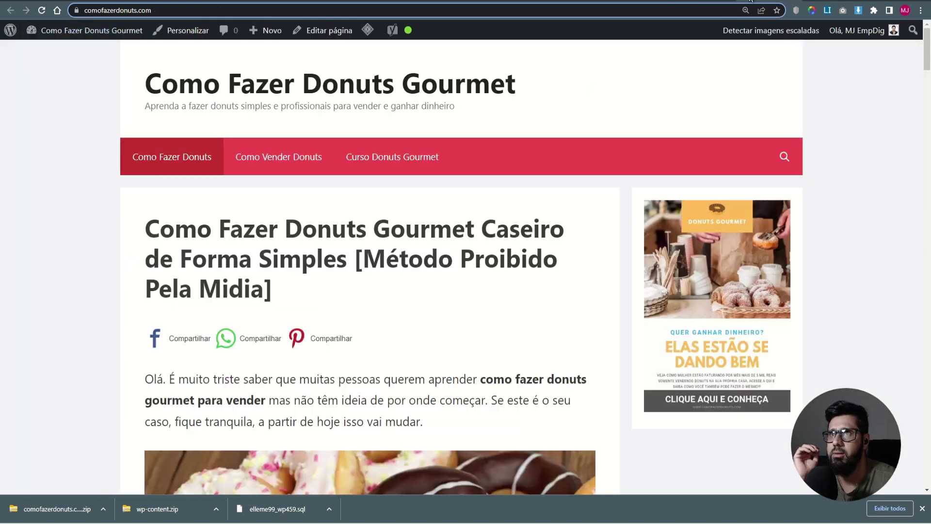
click(265, 156)
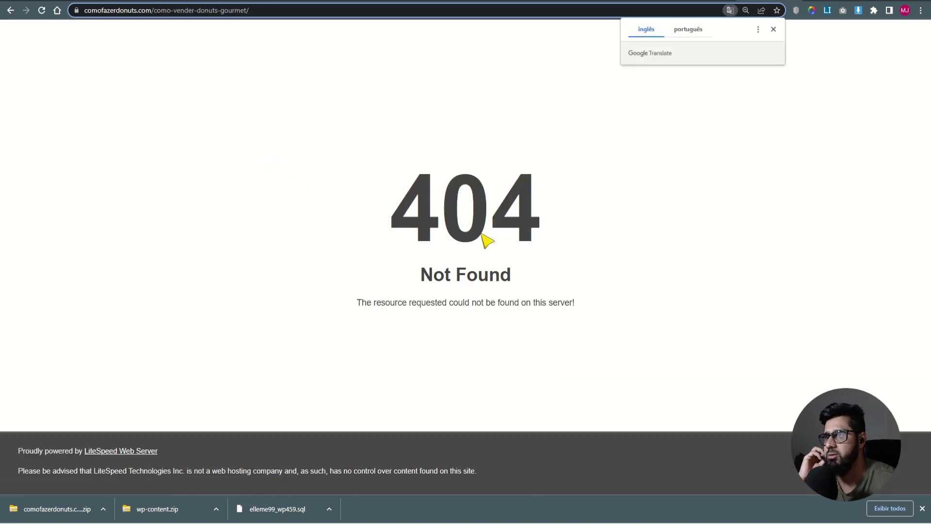
click(7, 15)
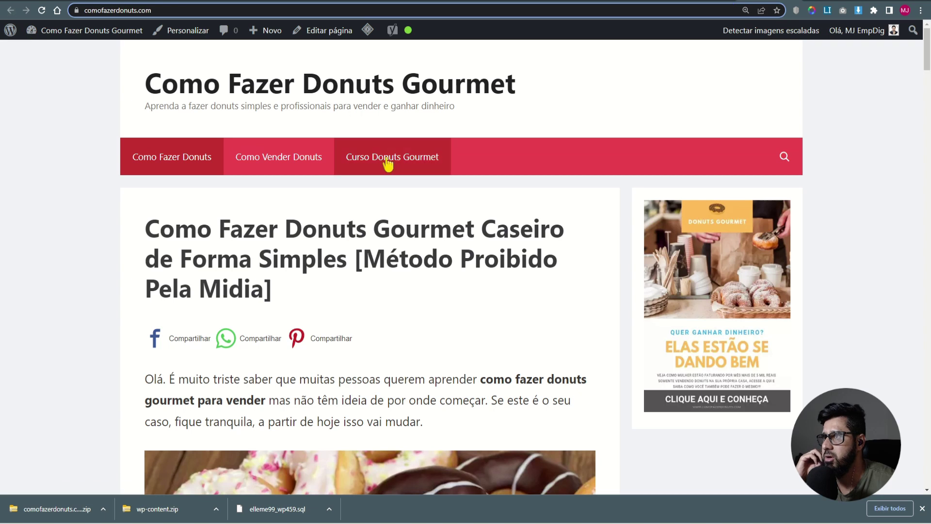
click(385, 160)
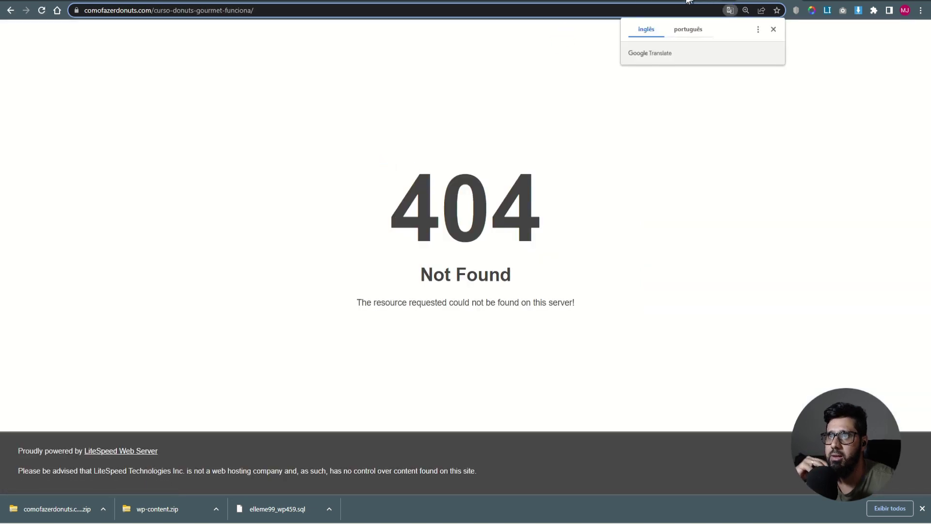
click(702, 1)
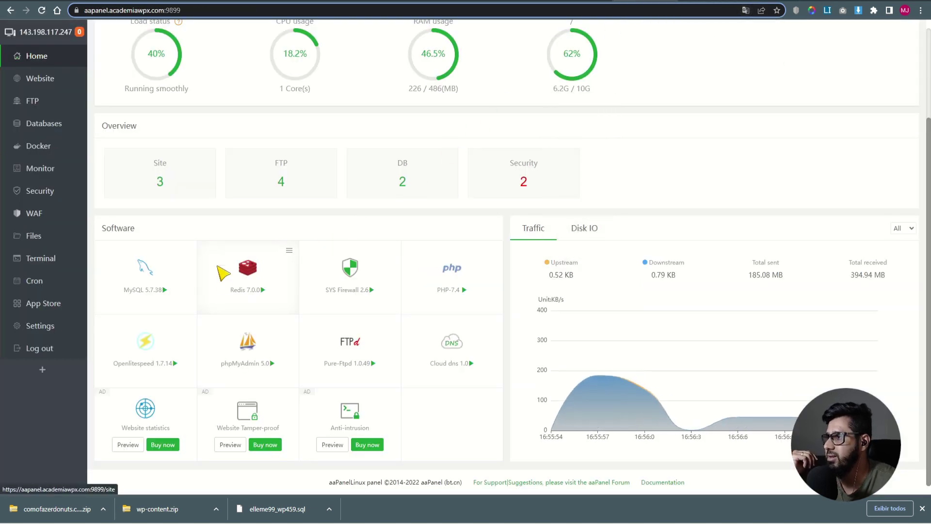
- Reload the OpenLiteSpeed service from aaPanel's Software page and confirm the reload
click(150, 357)
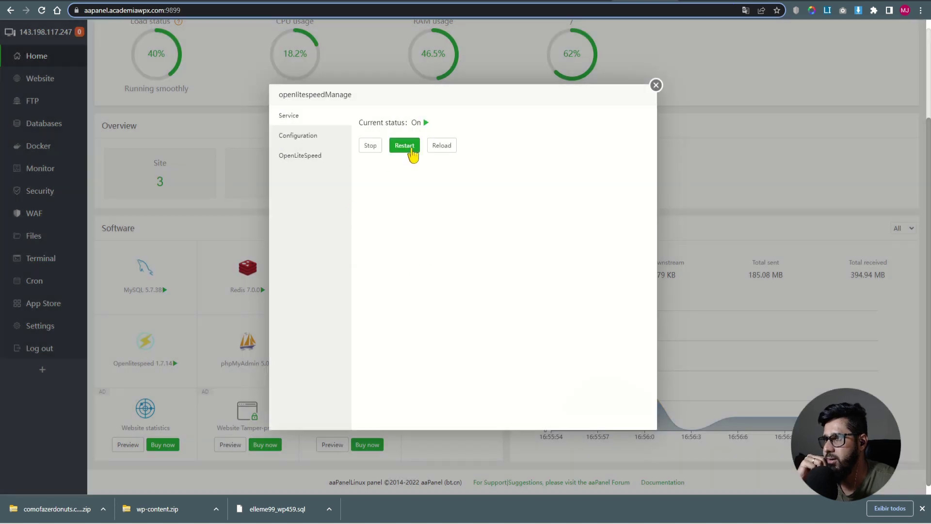
click(442, 146)
click(522, 290)
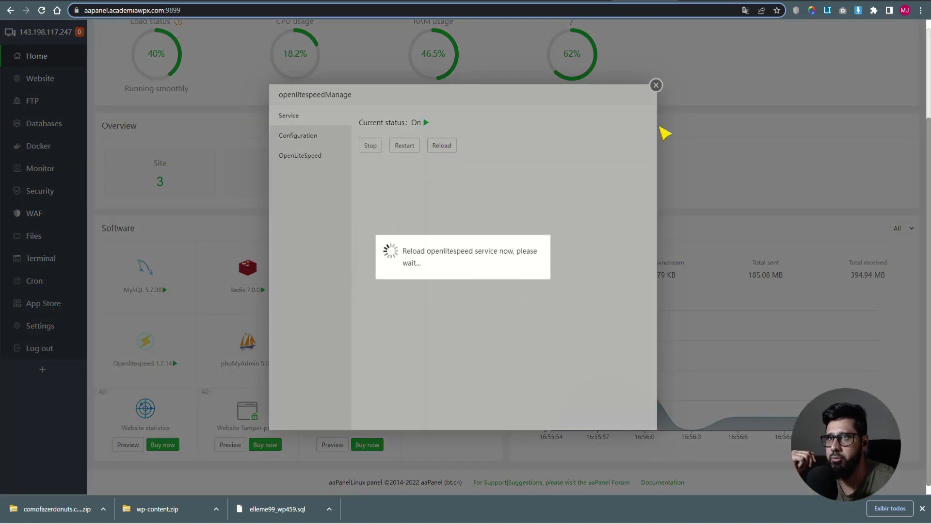
key(ctrl+Tab)
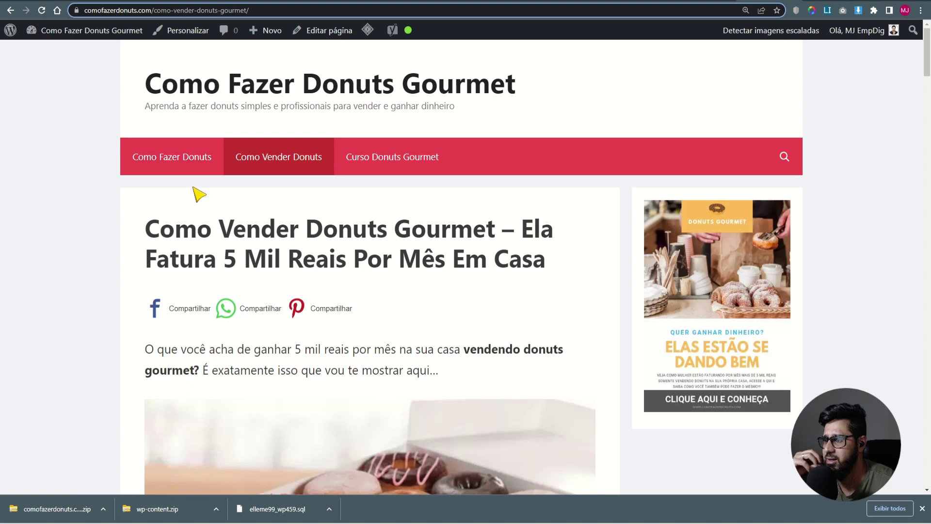
- Visit Como Fazer Donuts, Como Vender Donuts and Curso Donuts Gourmet, scrolling the last to confirm it loads
click(189, 158)
click(318, 170)
click(390, 165)
click(318, 166)
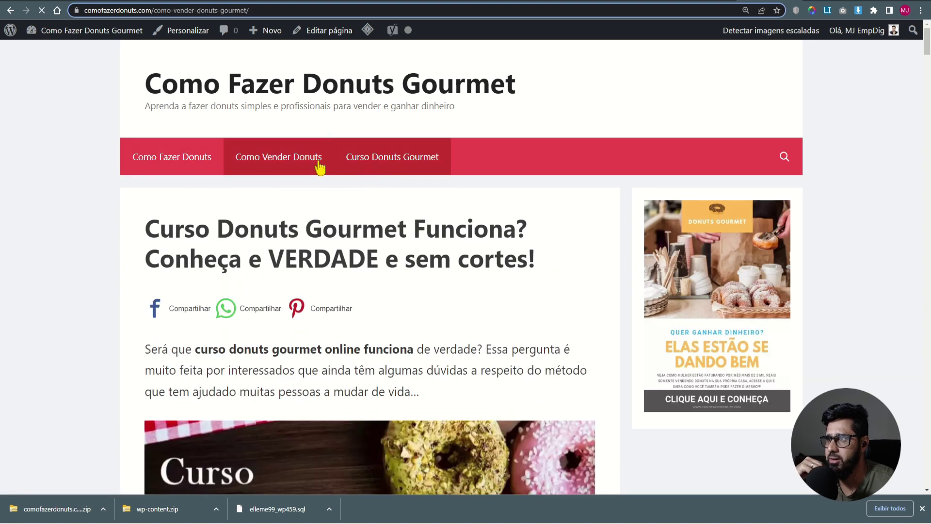
click(210, 164)
click(271, 163)
click(376, 156)
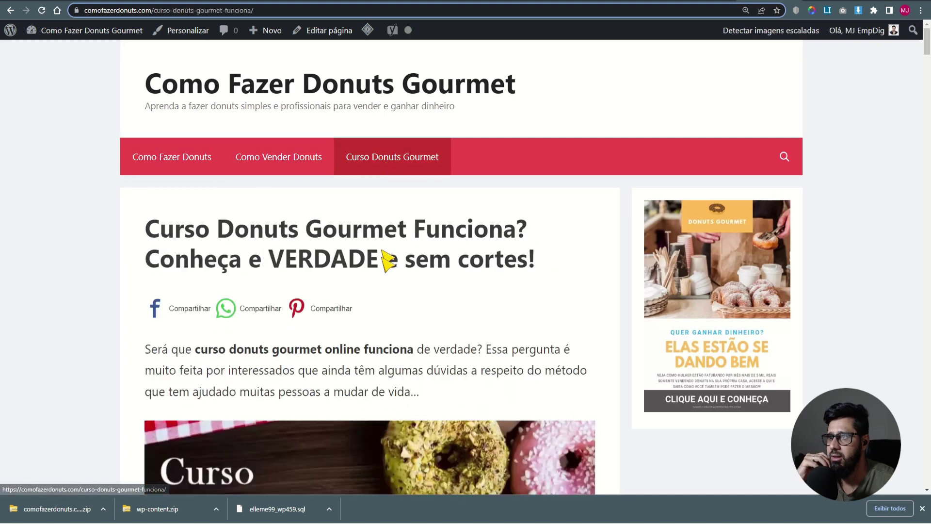
scroll(414, 323, down, 5)
scroll(523, 357, down, 15)
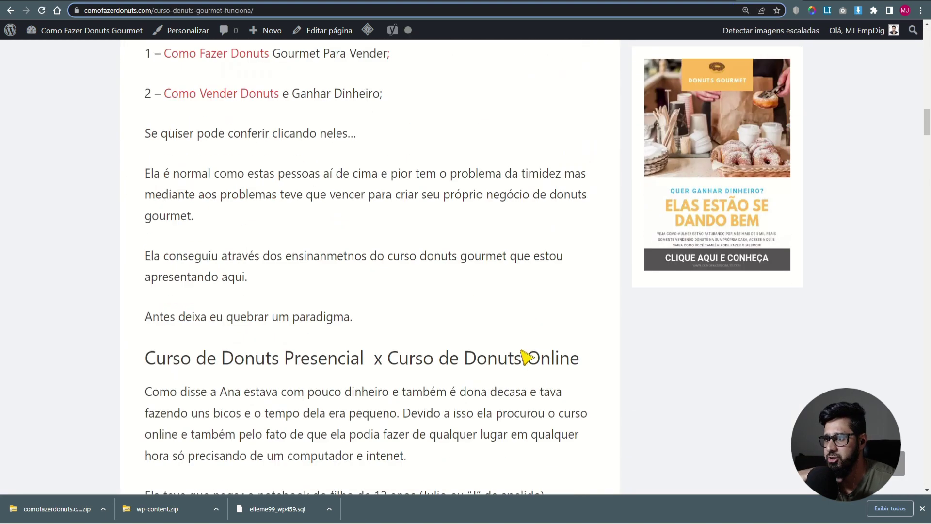